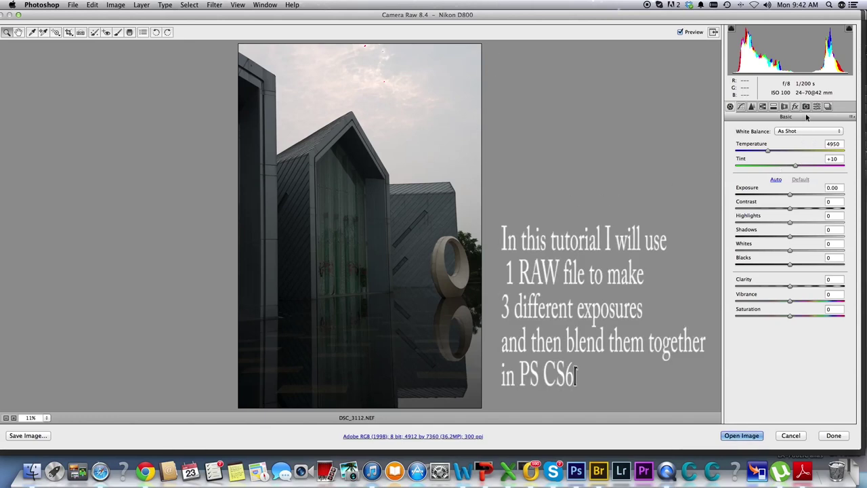
# Enable lens profile corrections and chromatic aberration removal for DSC_3112.NEF, then show the Detail settings
pyautogui.click(784, 107)
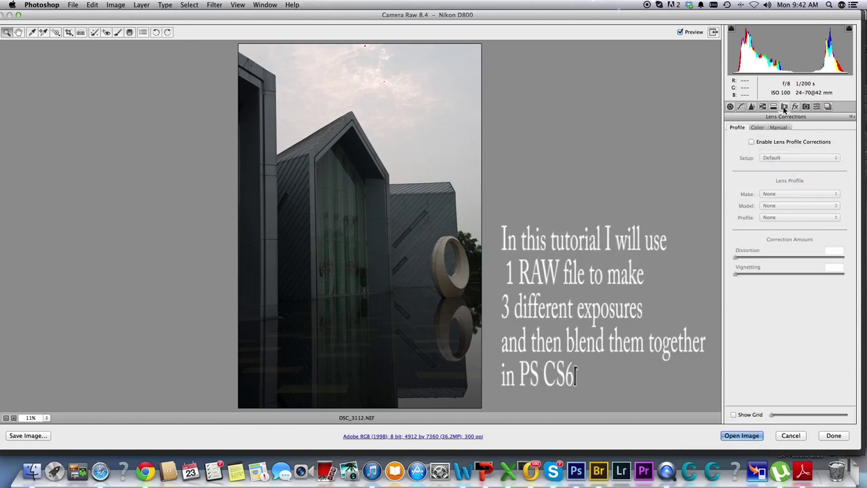
pyautogui.click(751, 141)
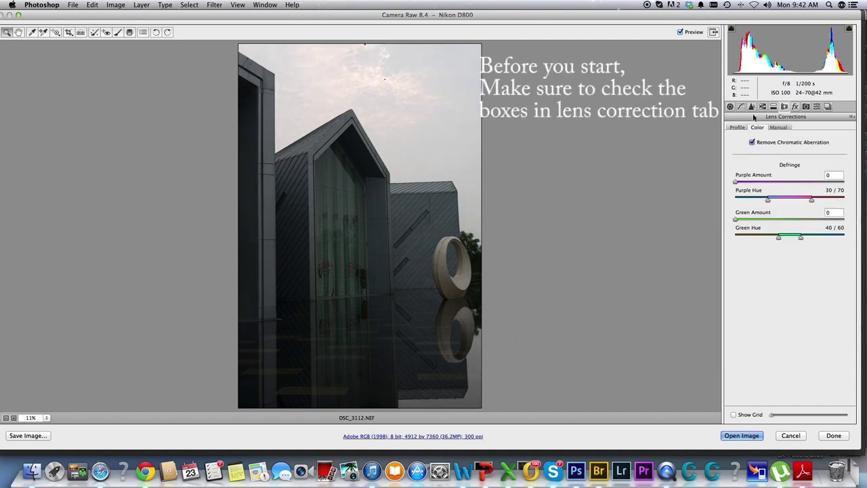
pyautogui.click(751, 107)
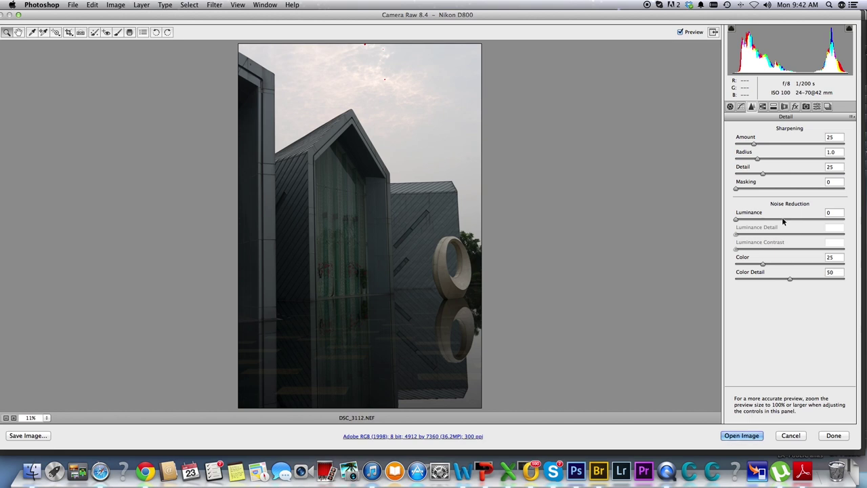
# Zoom in and set Luminance noise reduction to 27 and sharpening Amount to 48
pyautogui.click(428, 170)
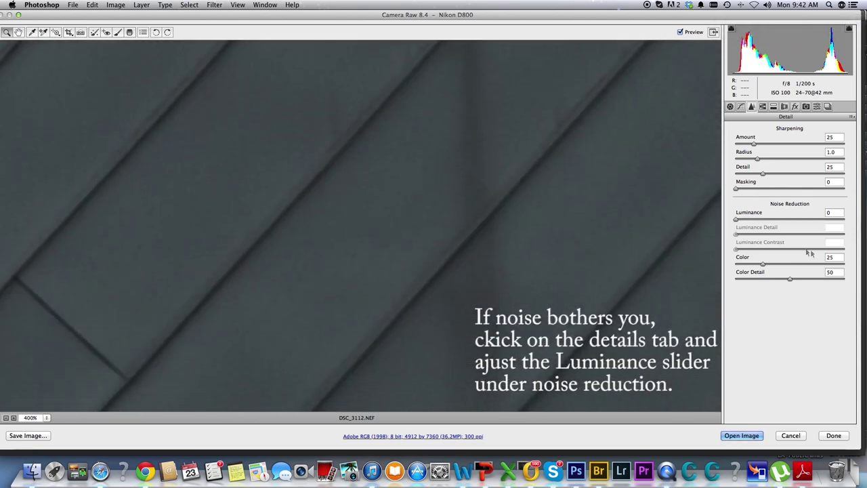
pyautogui.moveTo(736, 219); pyautogui.dragTo(773, 220)
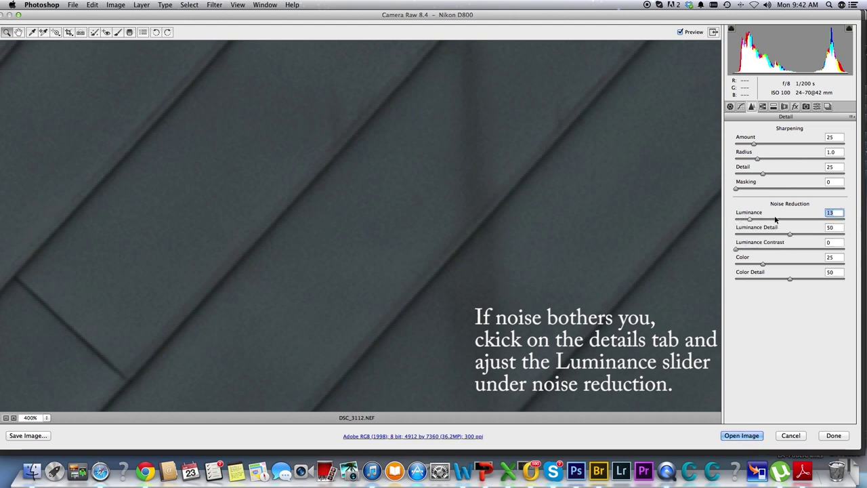
pyautogui.click(767, 220)
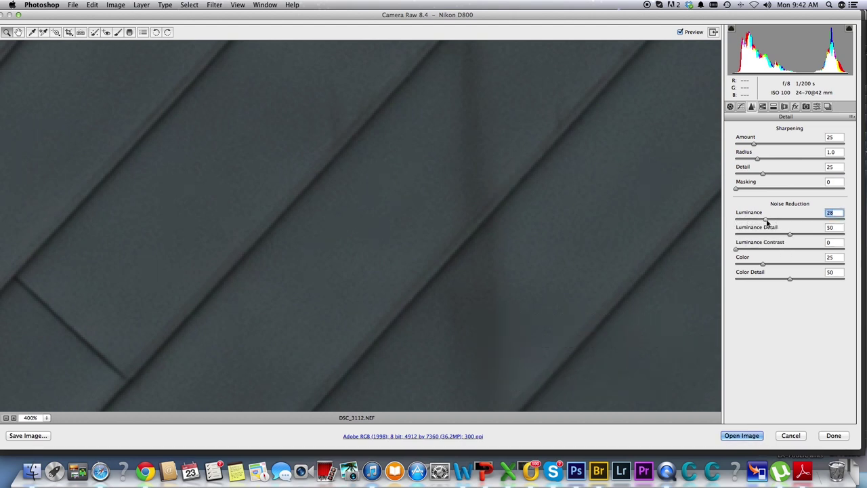
pyautogui.click(754, 144)
pyautogui.click(769, 144)
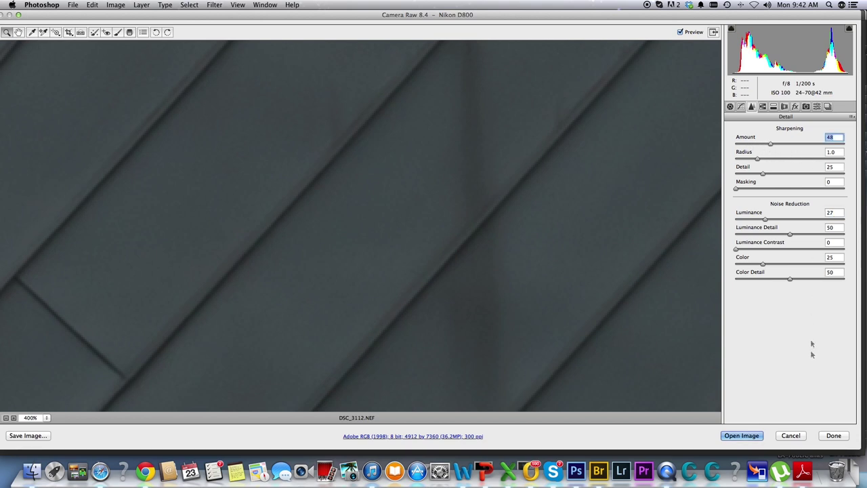
# Fit the photo in view and raise Basic Contrast to +47
pyautogui.click(46, 418)
pyautogui.click(87, 446)
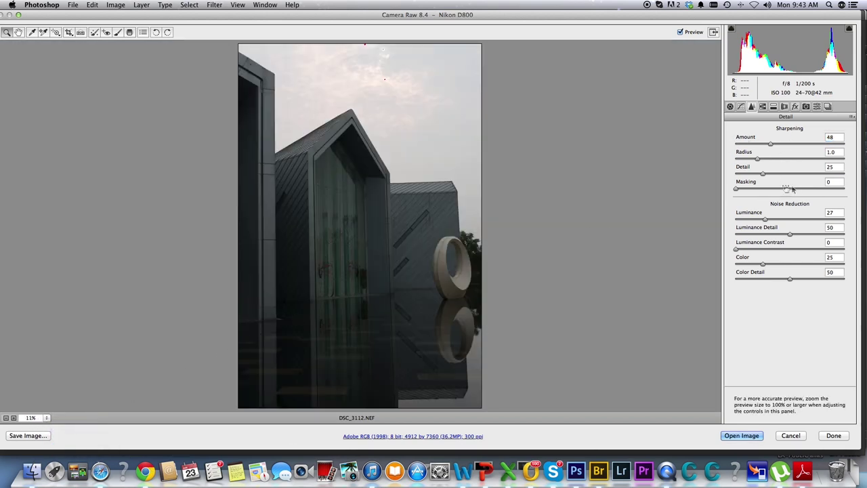
pyautogui.click(730, 106)
pyautogui.moveTo(791, 209); pyautogui.dragTo(815, 215)
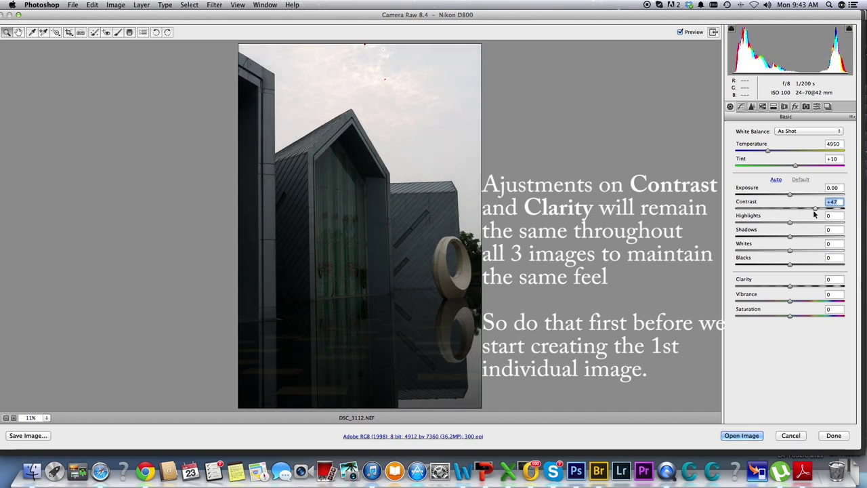
# Set Contrast to +40 and Clarity to +29, and lower Exposure toward -0.80
pyautogui.moveTo(815, 214); pyautogui.dragTo(811, 214)
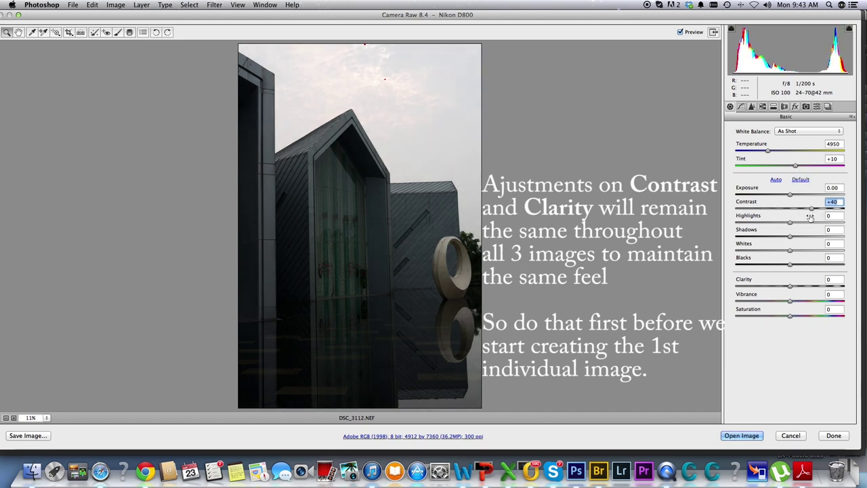
pyautogui.moveTo(789, 287); pyautogui.dragTo(808, 287)
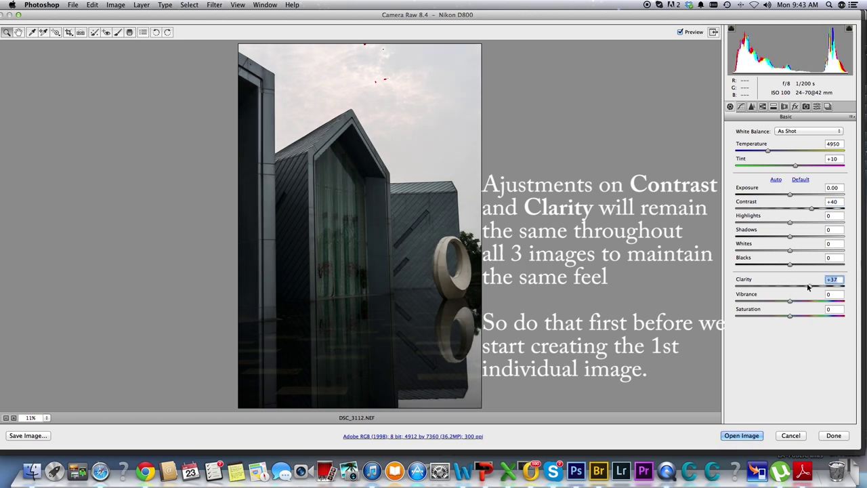
pyautogui.moveTo(806, 287); pyautogui.dragTo(804, 287)
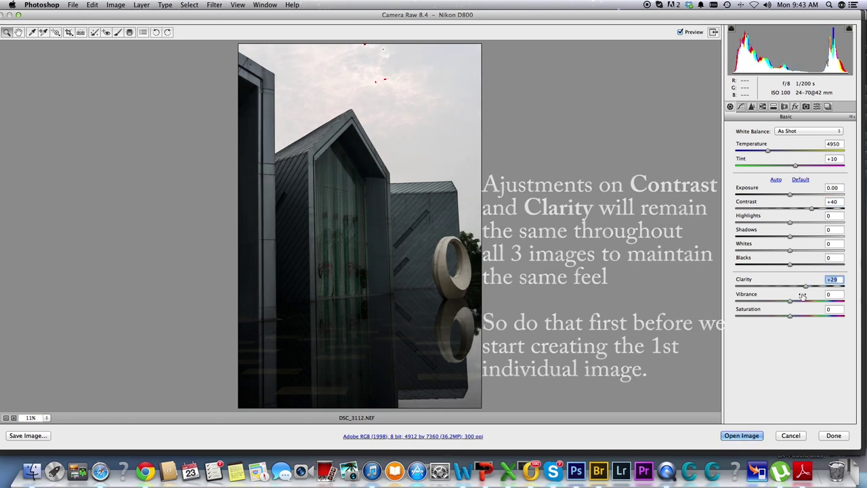
pyautogui.moveTo(790, 196)
pyautogui.mouseDown()
pyautogui.moveTo(780, 196)
pyautogui.moveTo(779, 228)
pyautogui.mouseUp()
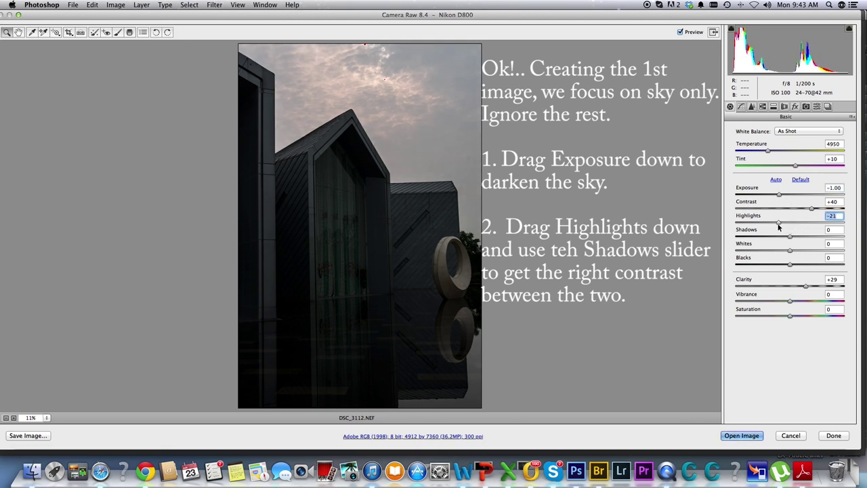
# Pull Highlights down to -40 and Shadows to -18 to darken the sky
pyautogui.moveTo(780, 228); pyautogui.dragTo(768, 226)
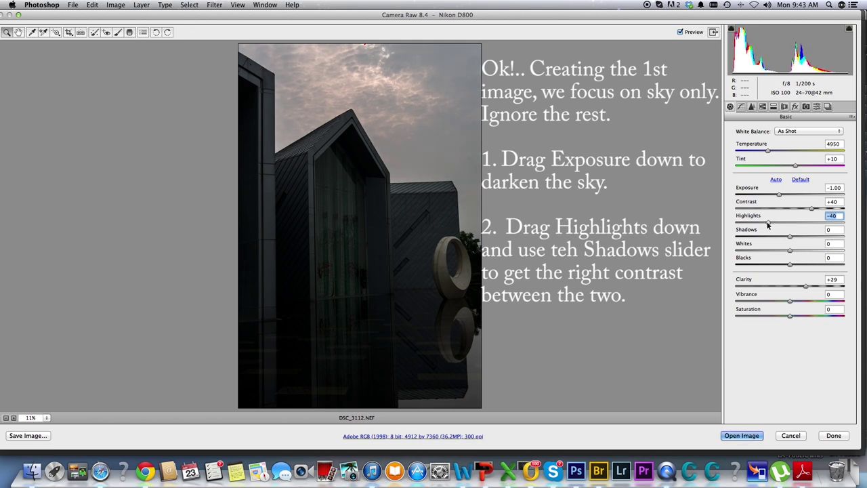
pyautogui.moveTo(790, 238); pyautogui.dragTo(767, 237)
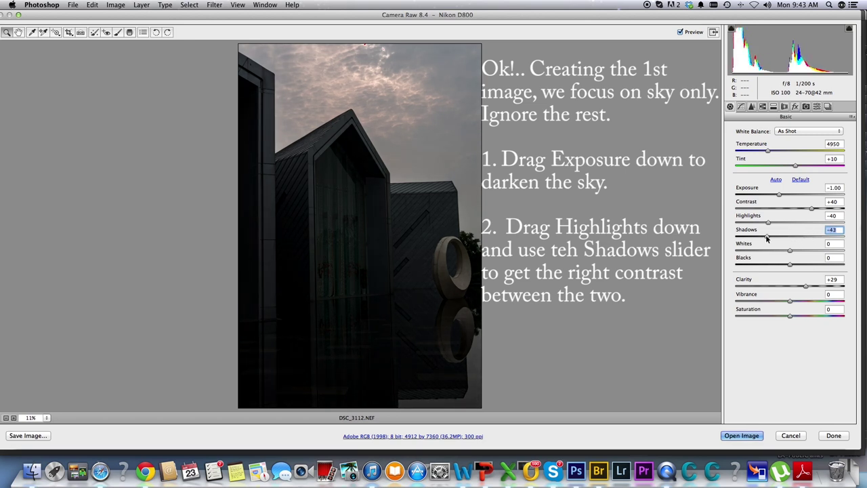
pyautogui.moveTo(767, 238); pyautogui.dragTo(780, 239)
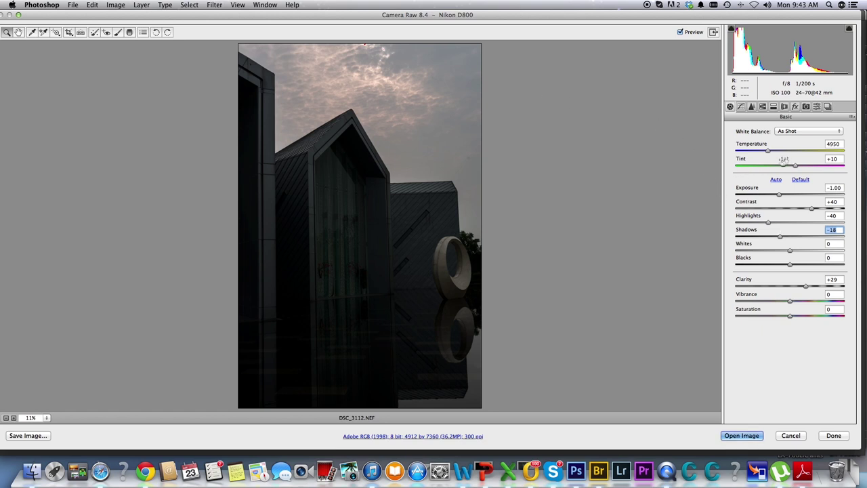
# Try warmer and cooler Temperature values, settling on a Custom 5000
pyautogui.moveTo(769, 152); pyautogui.dragTo(775, 152)
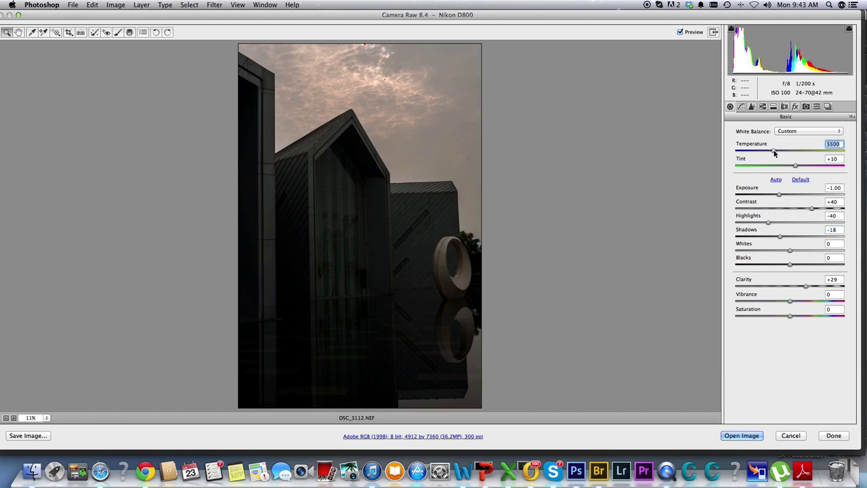
pyautogui.moveTo(774, 152); pyautogui.dragTo(770, 152)
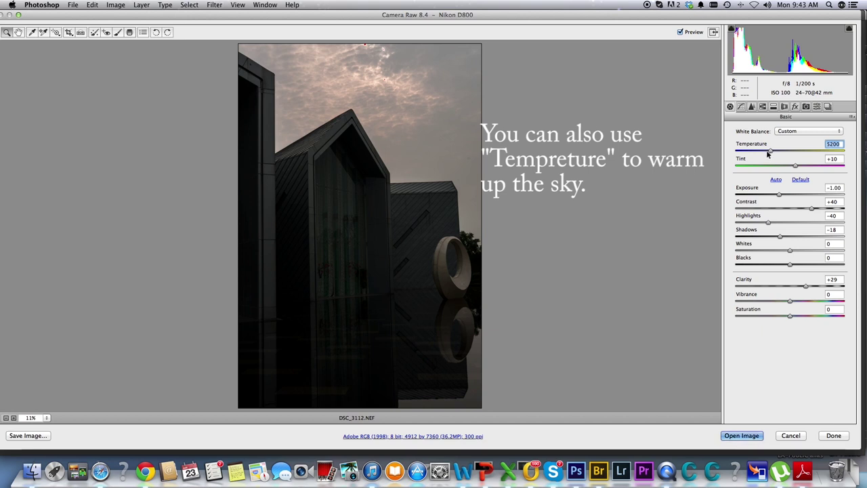
pyautogui.moveTo(770, 152); pyautogui.dragTo(759, 155)
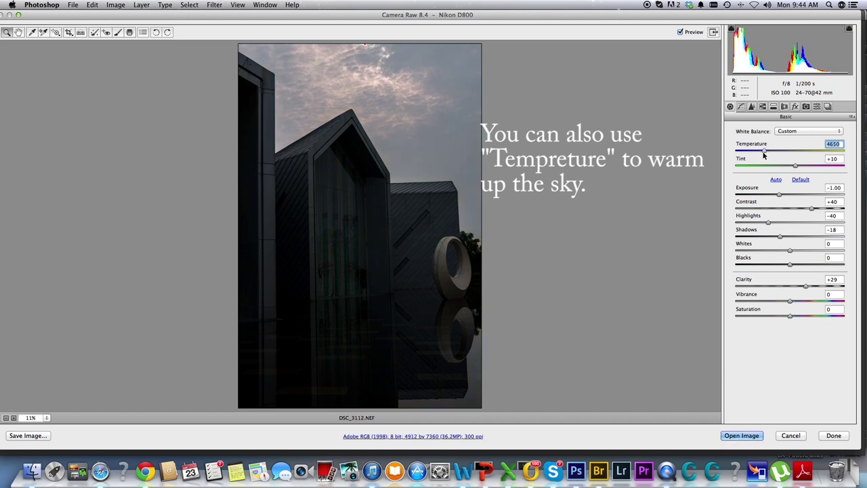
pyautogui.moveTo(759, 155); pyautogui.dragTo(769, 156)
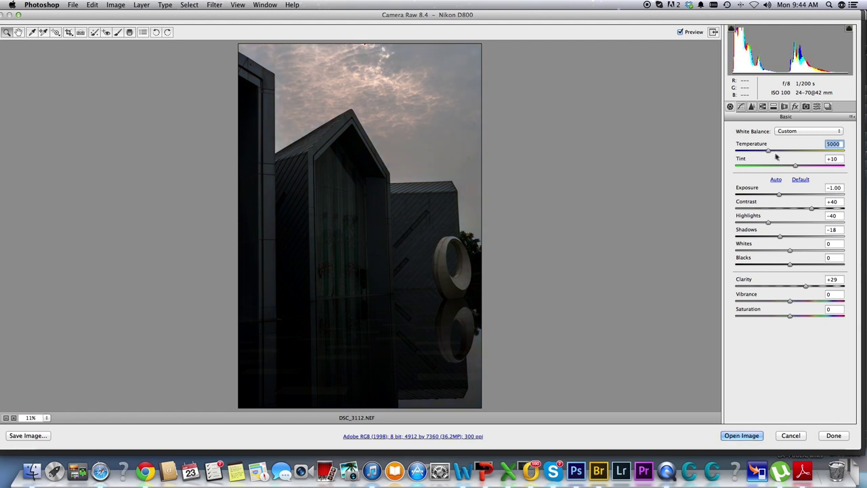
# Set HSL luminance to Blues -33, Oranges +26 and Reds +24
pyautogui.click(762, 106)
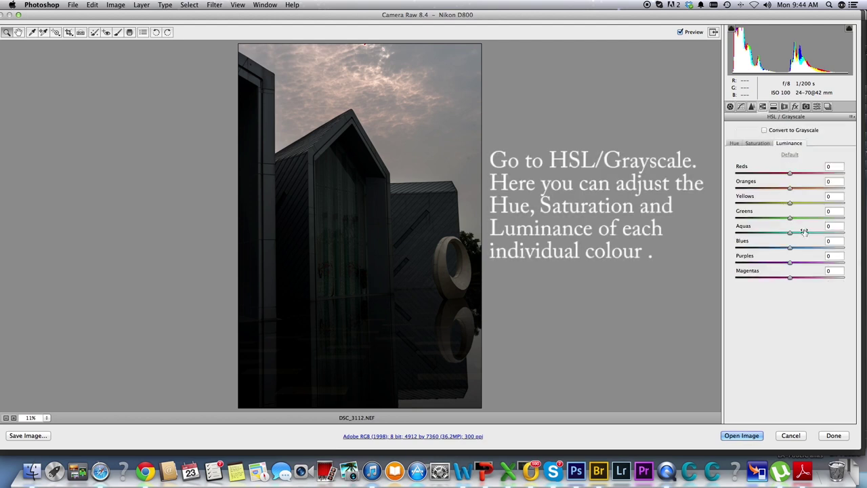
pyautogui.moveTo(790, 248); pyautogui.dragTo(771, 248)
pyautogui.moveTo(771, 248)
pyautogui.mouseDown()
pyautogui.moveTo(806, 248)
pyautogui.moveTo(773, 248)
pyautogui.mouseUp()
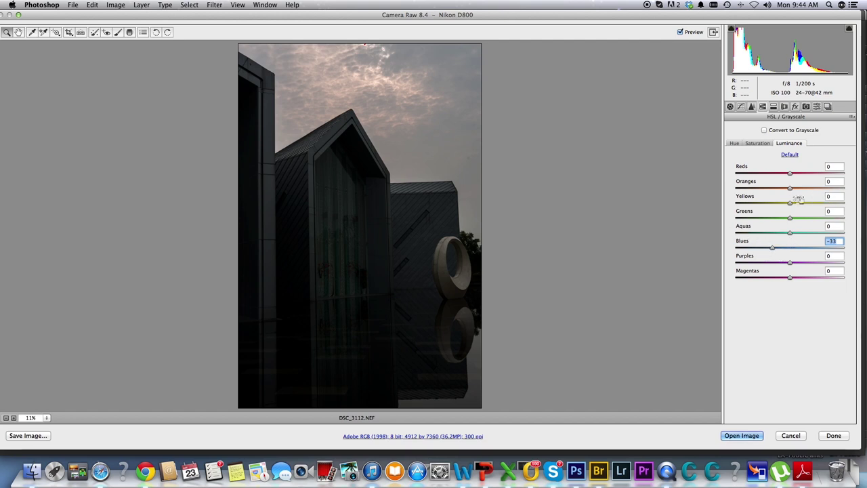
pyautogui.moveTo(790, 189)
pyautogui.mouseDown()
pyautogui.moveTo(761, 189)
pyautogui.moveTo(806, 192)
pyautogui.mouseUp()
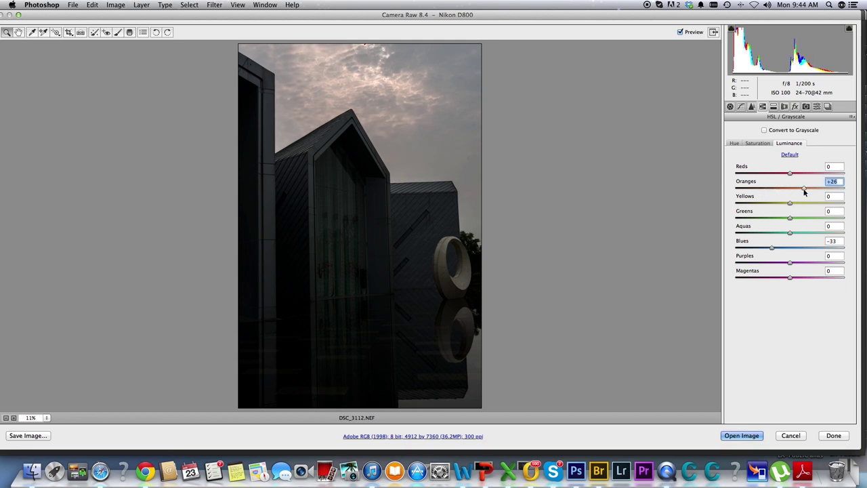
pyautogui.moveTo(796, 193)
pyautogui.mouseDown()
pyautogui.moveTo(784, 193)
pyautogui.moveTo(805, 194)
pyautogui.mouseUp()
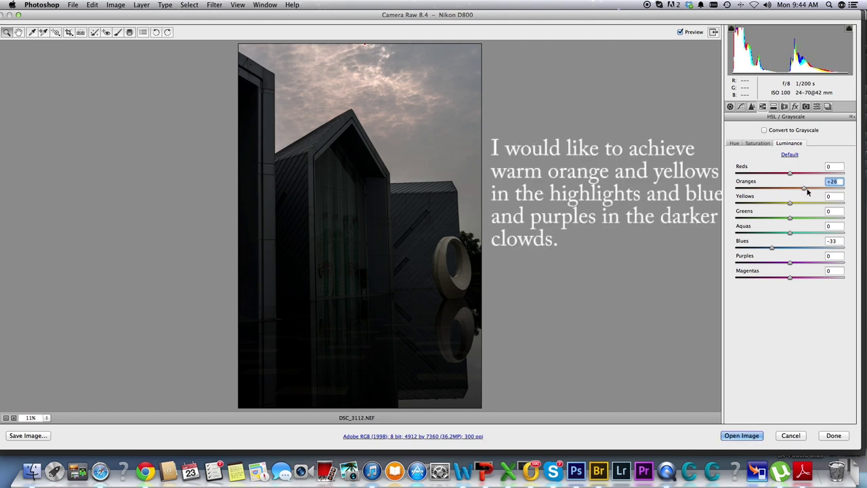
pyautogui.moveTo(790, 174)
pyautogui.mouseDown()
pyautogui.moveTo(778, 174)
pyautogui.moveTo(806, 175)
pyautogui.moveTo(793, 192)
pyautogui.moveTo(813, 194)
pyautogui.mouseUp()
pyautogui.click(757, 143)
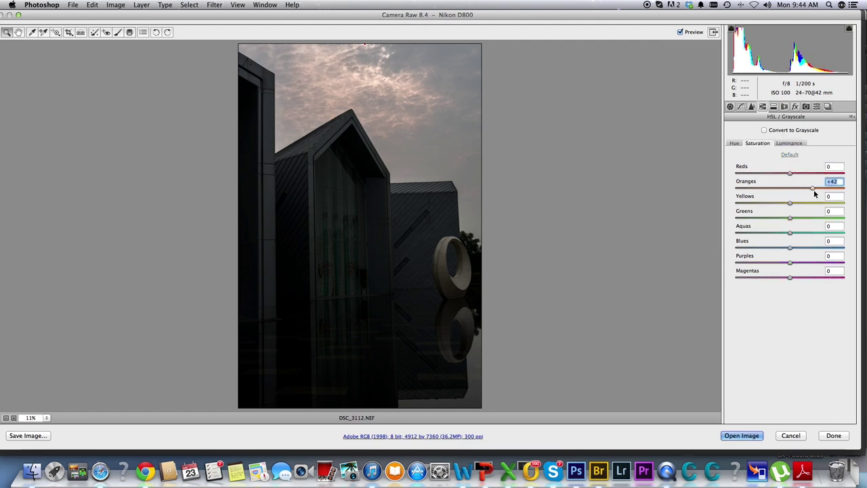
# Set HSL saturation to Yellows +18, Reds +18 and Blues +23, then show the Hue sliders
pyautogui.moveTo(790, 204); pyautogui.dragTo(807, 204)
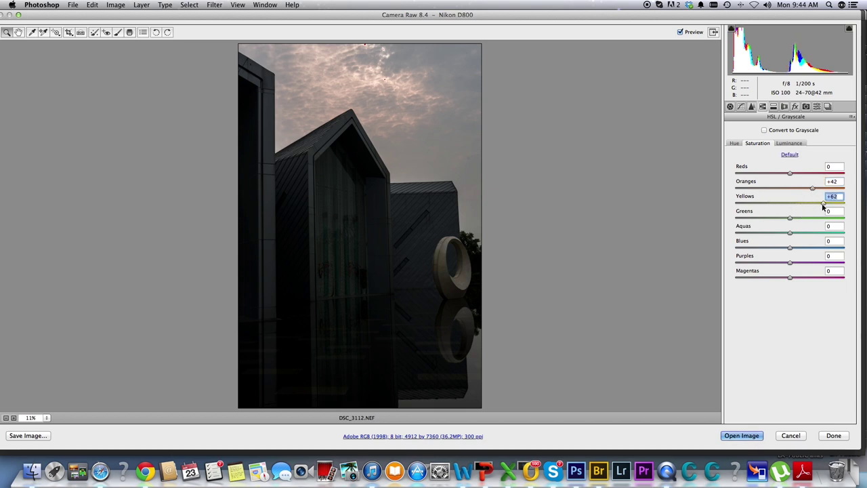
pyautogui.moveTo(786, 206); pyautogui.dragTo(779, 204)
pyautogui.click(785, 204)
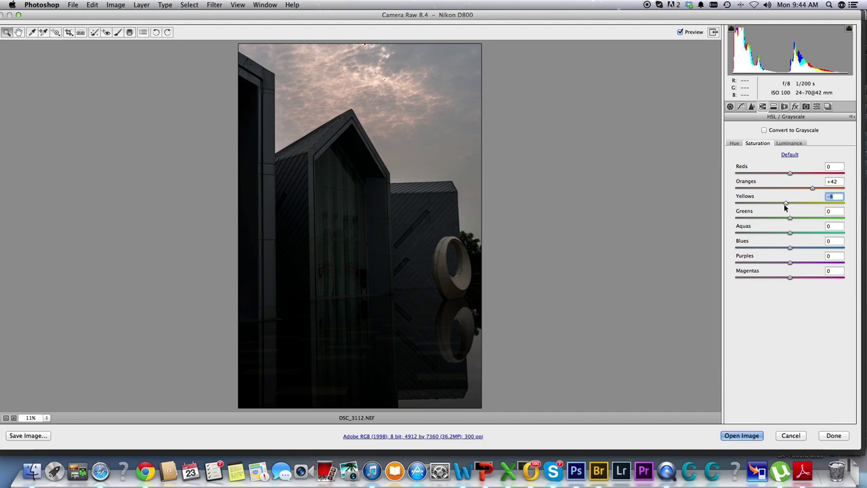
pyautogui.moveTo(786, 205); pyautogui.dragTo(799, 205)
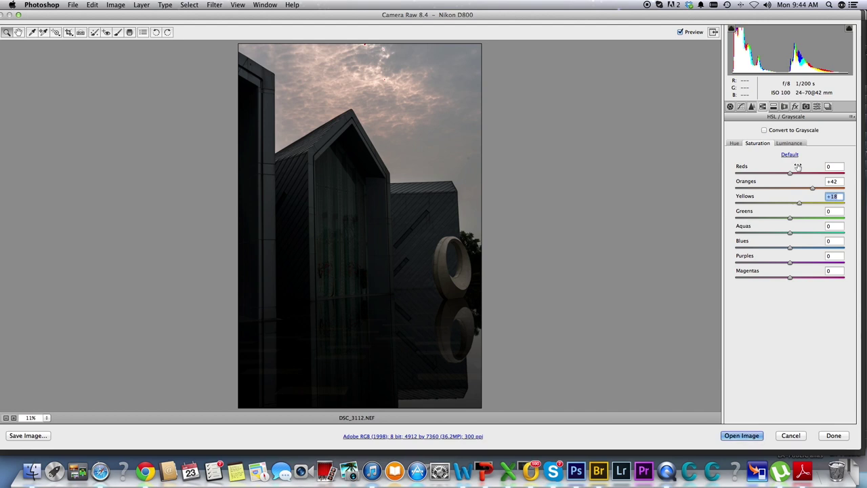
pyautogui.moveTo(789, 175); pyautogui.dragTo(796, 175)
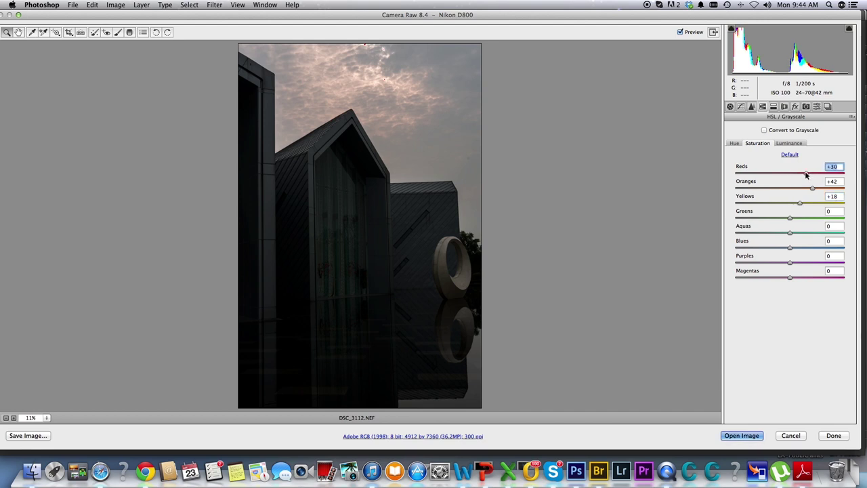
pyautogui.click(789, 246)
pyautogui.moveTo(792, 249)
pyautogui.mouseDown()
pyautogui.moveTo(815, 250)
pyautogui.moveTo(803, 252)
pyautogui.mouseUp()
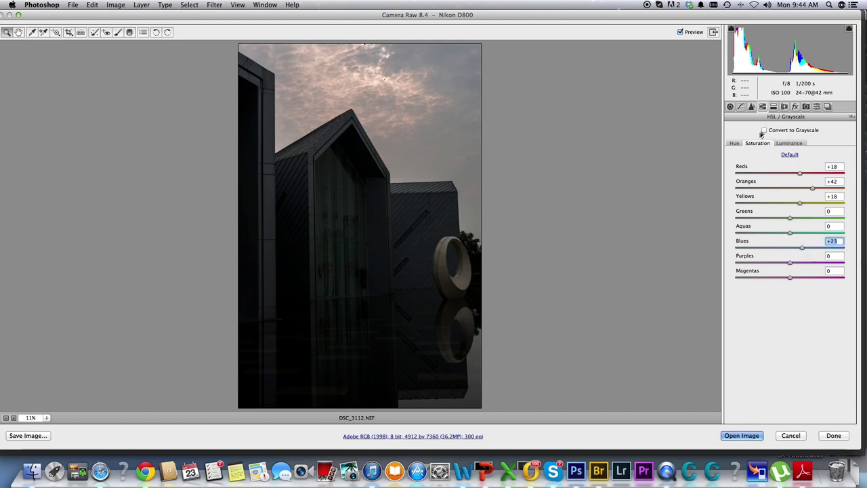
pyautogui.click(735, 144)
pyautogui.click(789, 189)
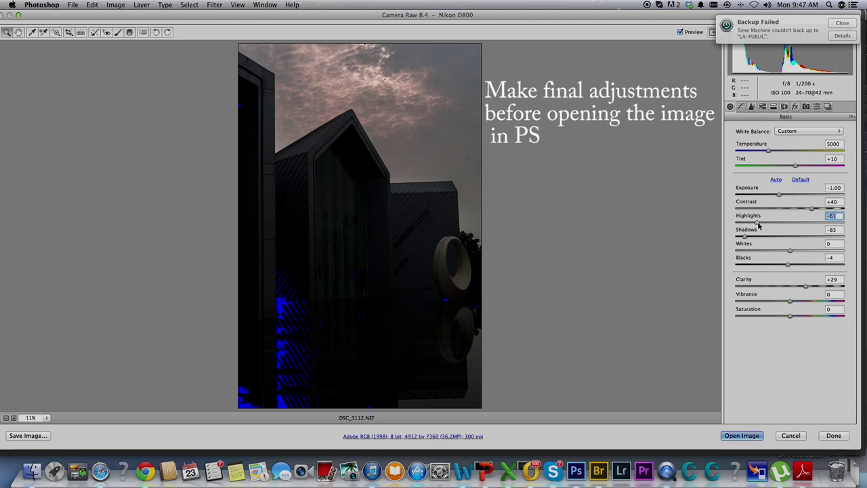
# Ease Highlights to -54, then raise Oranges luminance to +78 and Yellows to +59
pyautogui.moveTo(759, 224); pyautogui.dragTo(758, 224)
pyautogui.click(762, 107)
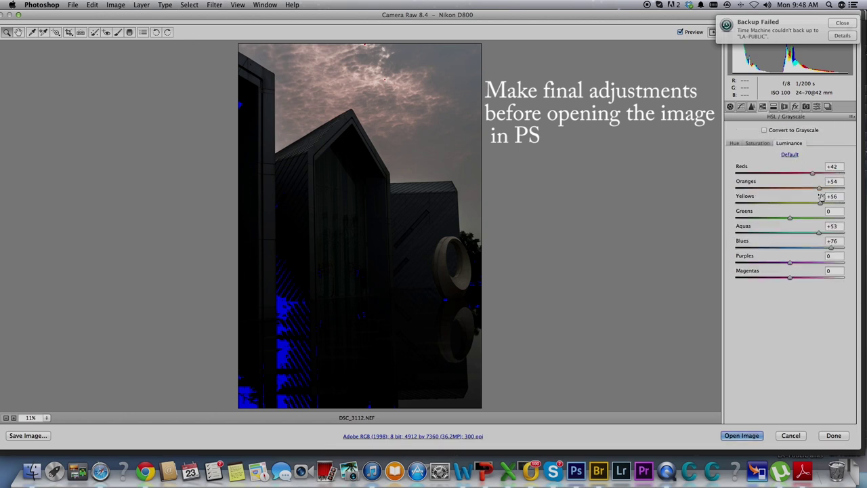
pyautogui.moveTo(820, 188); pyautogui.dragTo(832, 191)
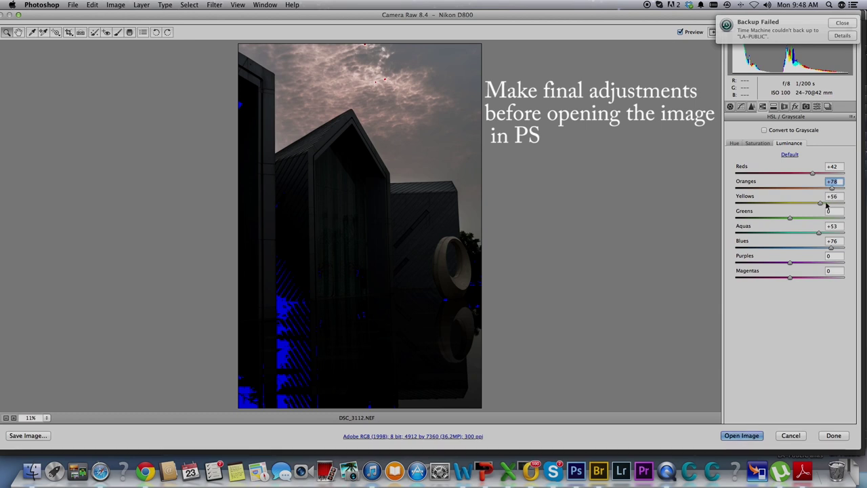
pyautogui.moveTo(818, 203); pyautogui.dragTo(822, 204)
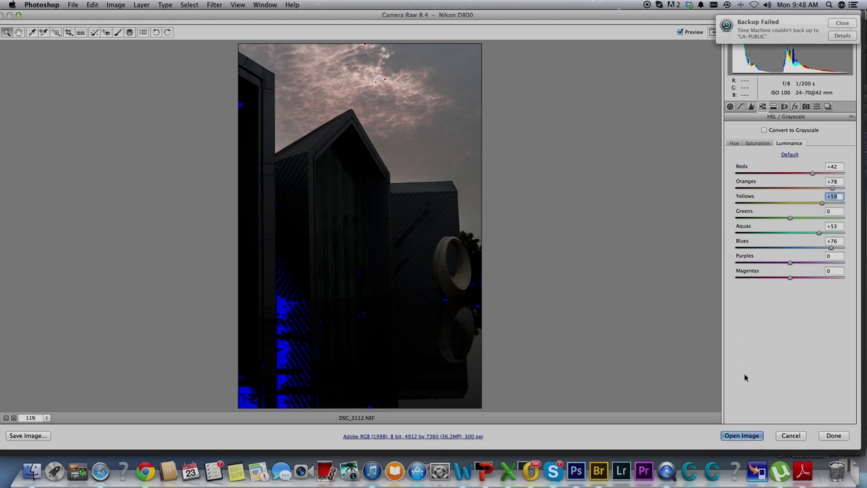
# Open the dark version in Photoshop and reopen DSC_3112.NEF from Bridge
pyautogui.click(740, 436)
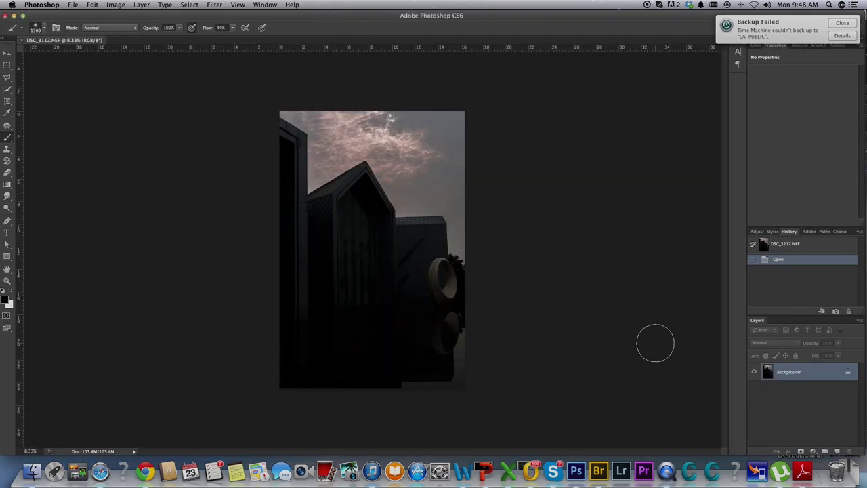
pyautogui.click(655, 344)
pyautogui.click(600, 472)
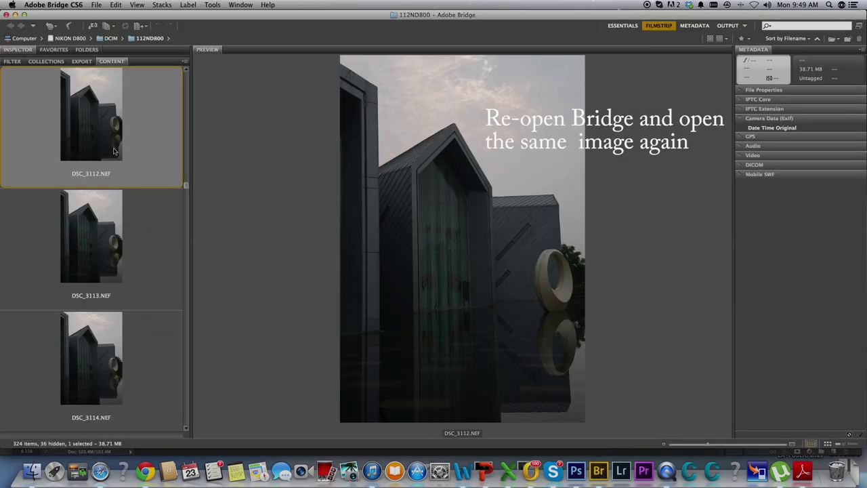
pyautogui.doubleClick(113, 151)
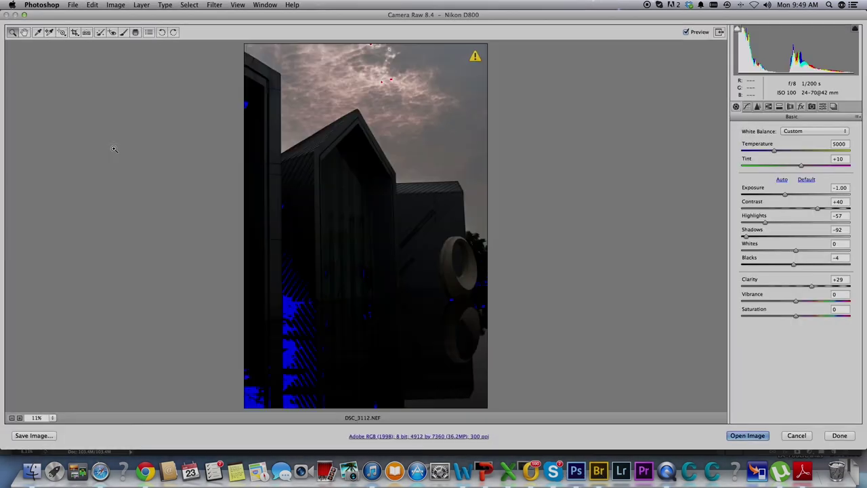
# Set Exposure to 0 and bring Highlights and Shadows back near zero
pyautogui.click(799, 195)
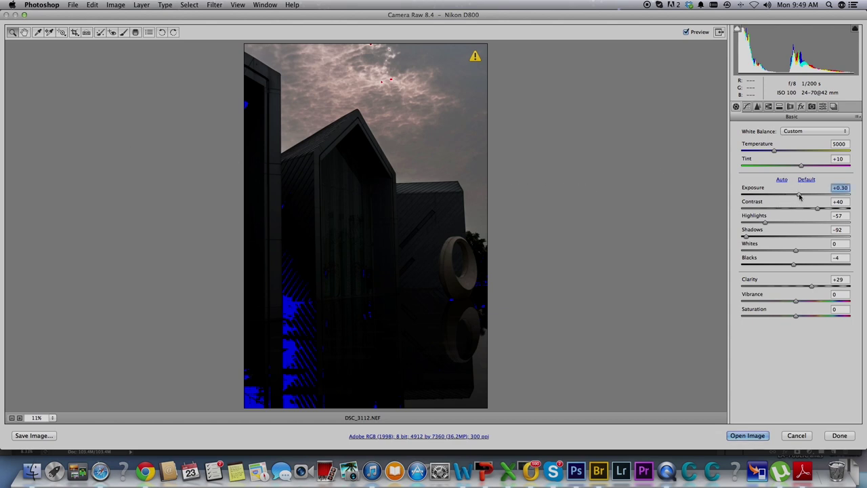
pyautogui.moveTo(799, 195); pyautogui.dragTo(783, 197)
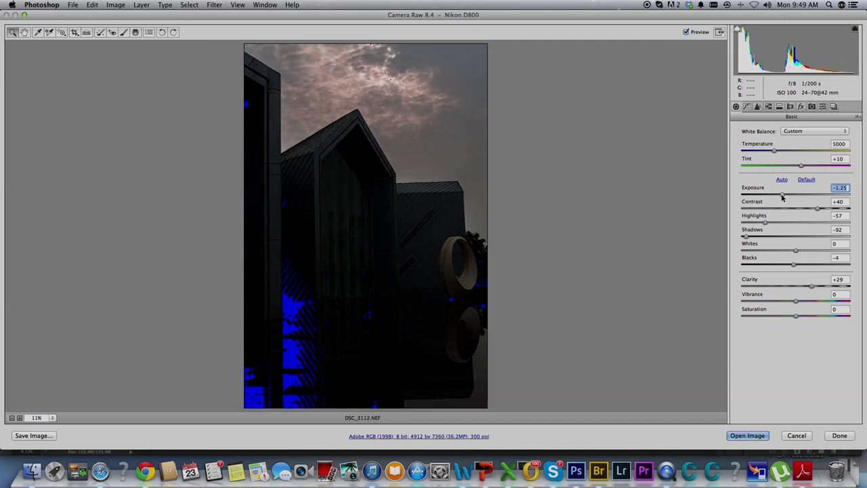
pyautogui.moveTo(782, 196); pyautogui.dragTo(792, 197)
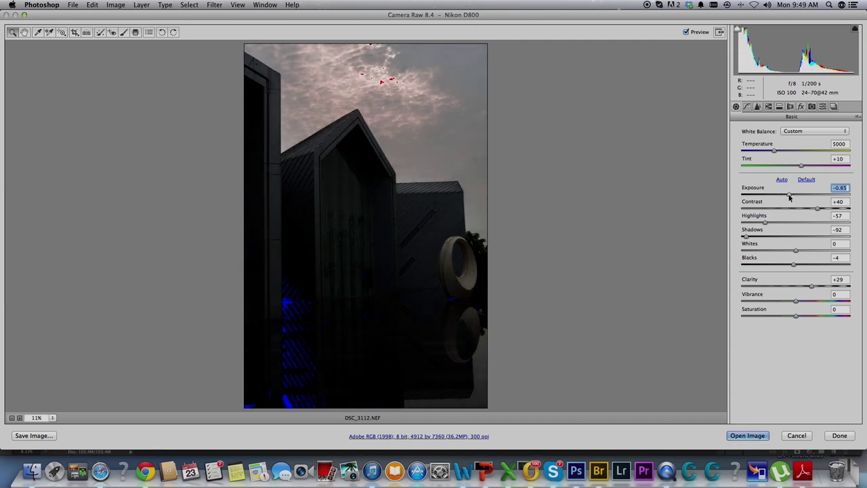
pyautogui.moveTo(792, 197); pyautogui.dragTo(797, 198)
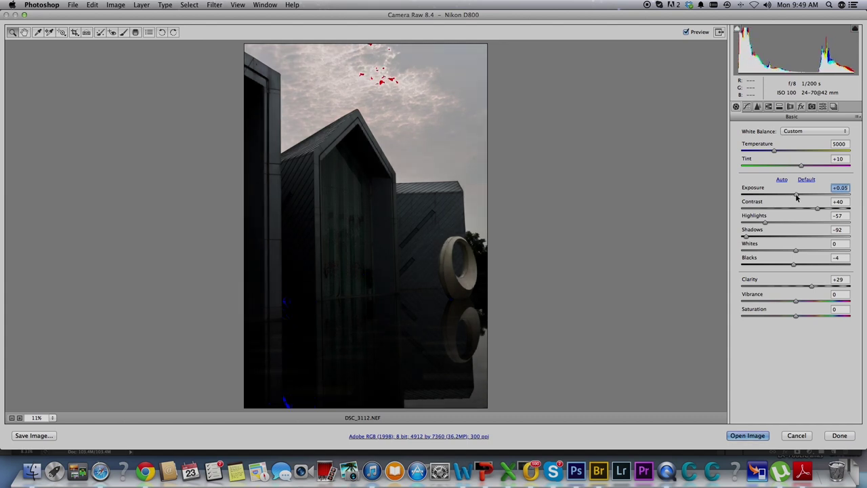
pyautogui.write('0')
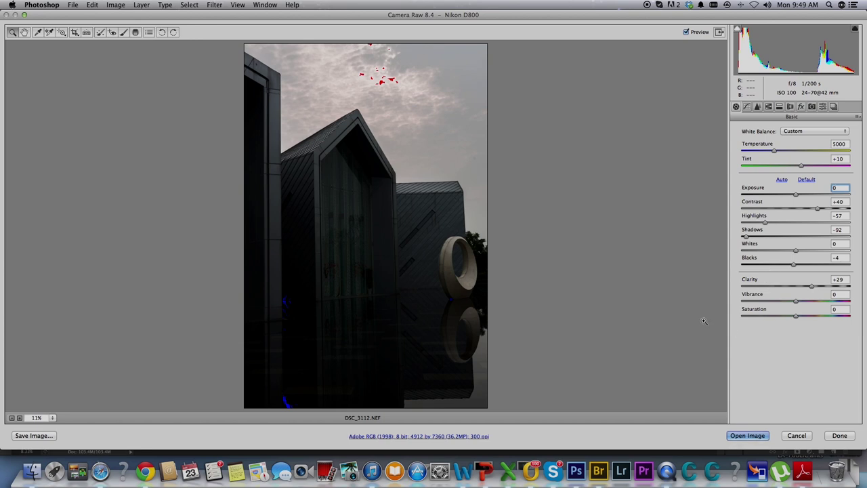
pyautogui.click(794, 224)
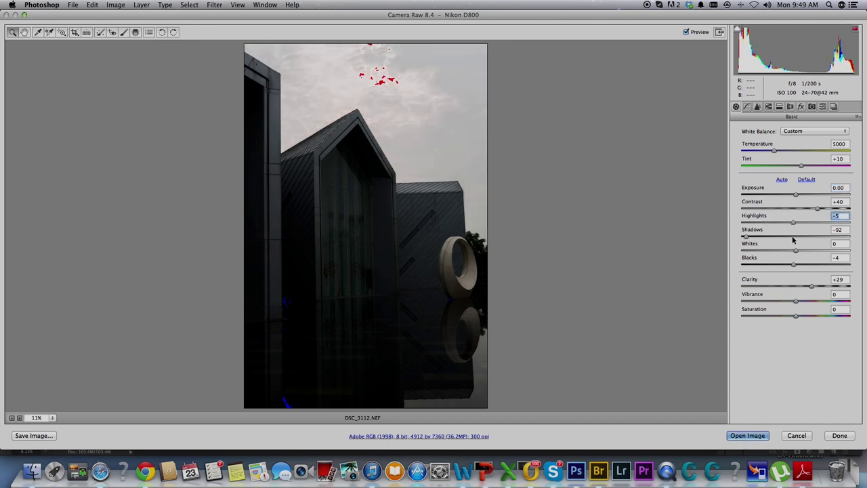
pyautogui.click(794, 236)
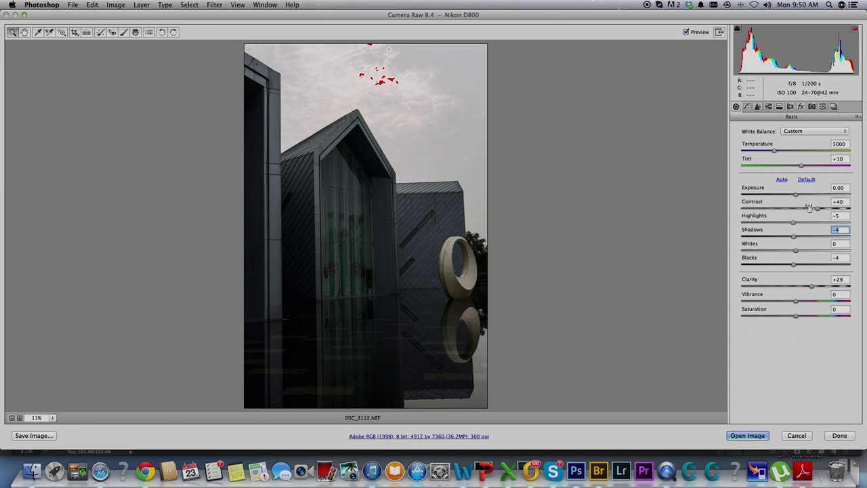
# Set Highlights to -3 and Shadows to +55, then open it as DSC_3112-2
pyautogui.hotkey('shift', 'Tab')
pyautogui.press('Up')
pyautogui.press('Up')
pyautogui.press('Up')
pyautogui.press('Up')
pyautogui.press('Up')
pyautogui.press('Up')
pyautogui.press('Down')
pyautogui.press('Down')
pyautogui.press('Down')
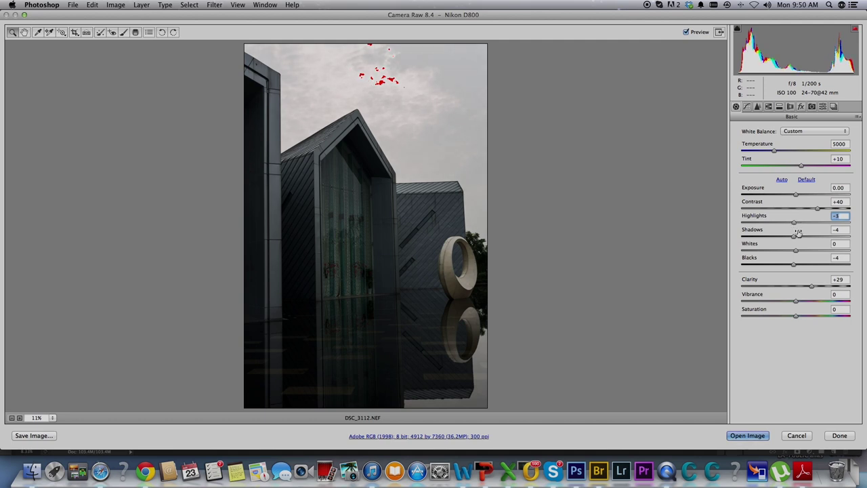
pyautogui.moveTo(794, 236); pyautogui.dragTo(814, 238)
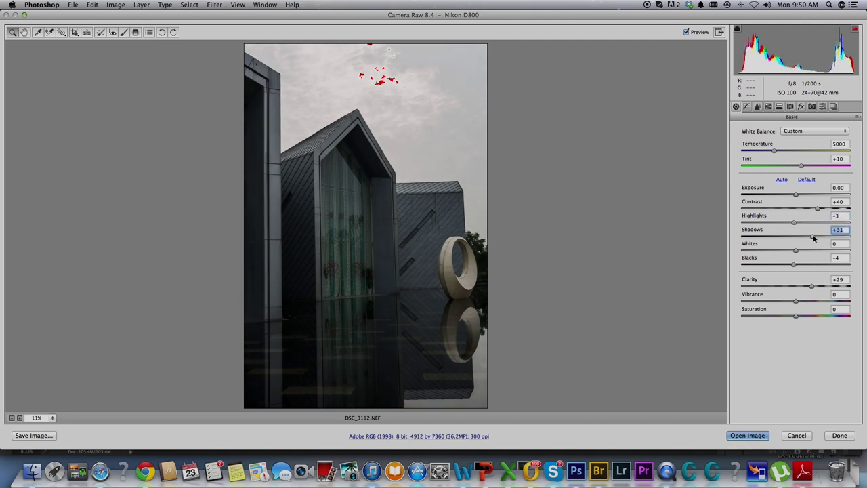
pyautogui.moveTo(813, 238)
pyautogui.mouseDown()
pyautogui.moveTo(793, 240)
pyautogui.moveTo(819, 244)
pyautogui.mouseUp()
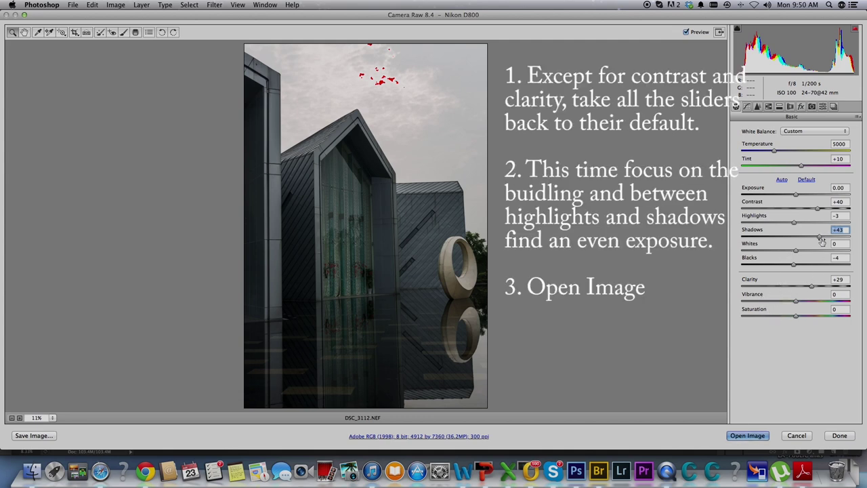
pyautogui.moveTo(818, 237); pyautogui.dragTo(831, 237)
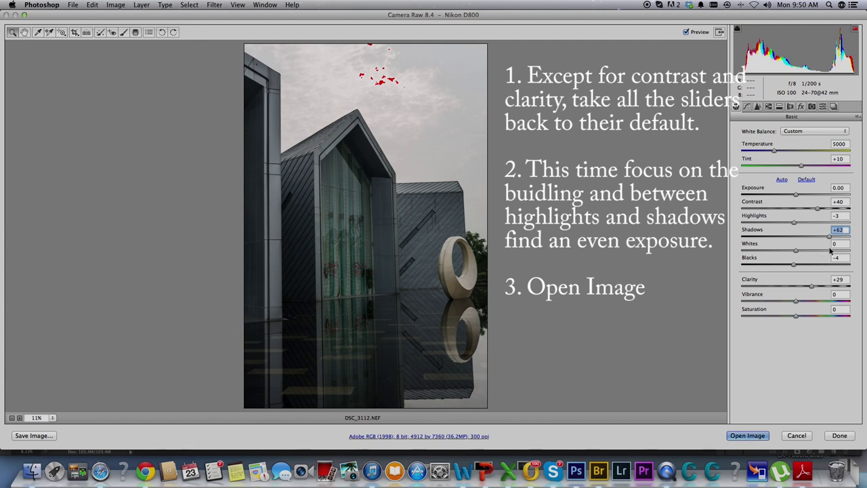
pyautogui.moveTo(833, 237)
pyautogui.mouseDown()
pyautogui.moveTo(818, 237)
pyautogui.moveTo(825, 241)
pyautogui.mouseUp()
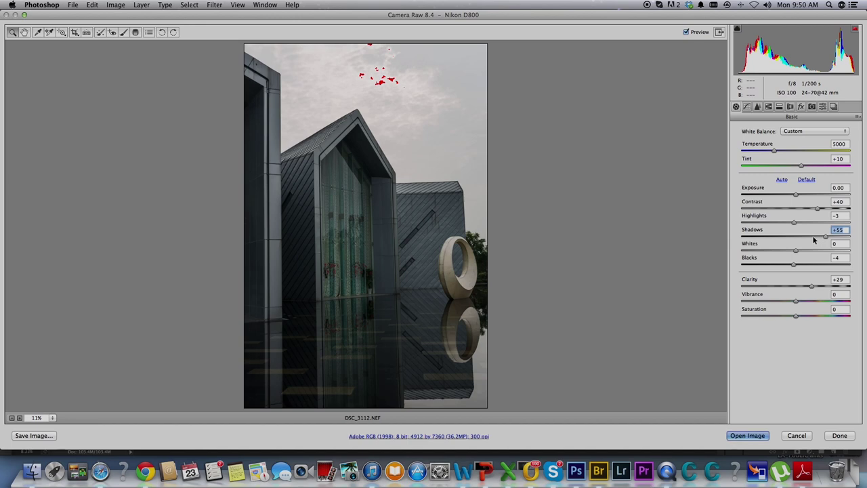
pyautogui.click(751, 435)
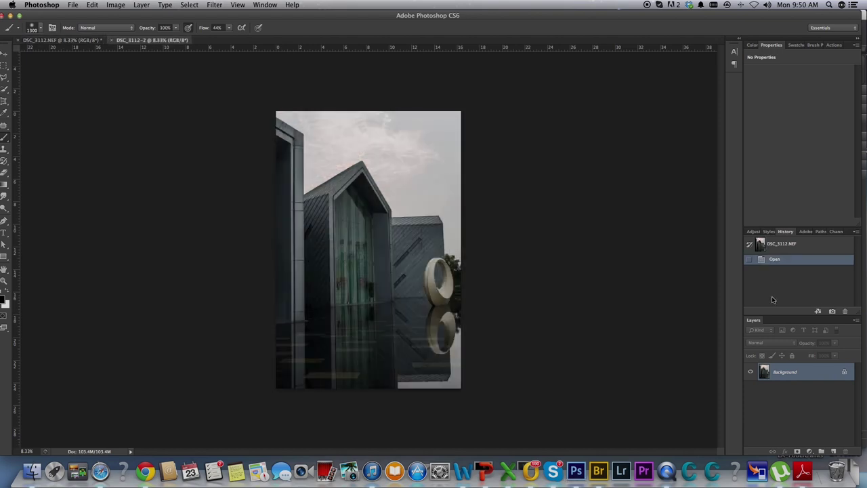
# Reopen DSC_3112.NEF, set Exposure to +0.65 and open it as DSC_3112-3
pyautogui.click(599, 471)
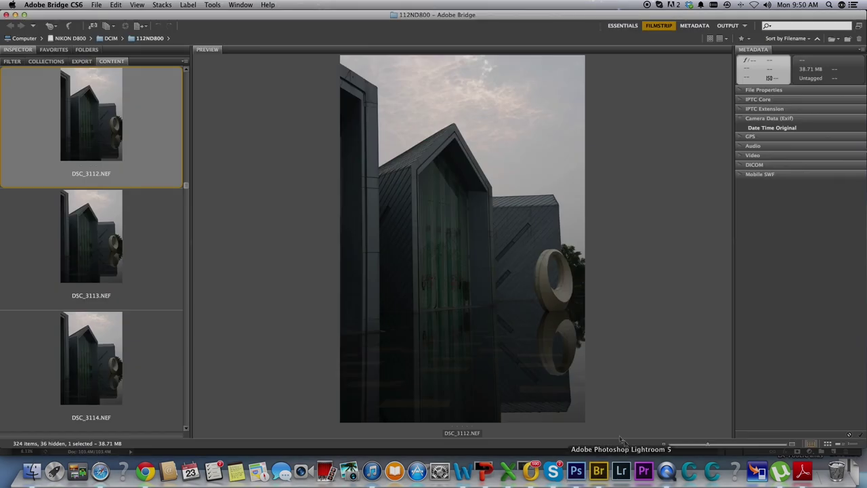
pyautogui.doubleClick(102, 142)
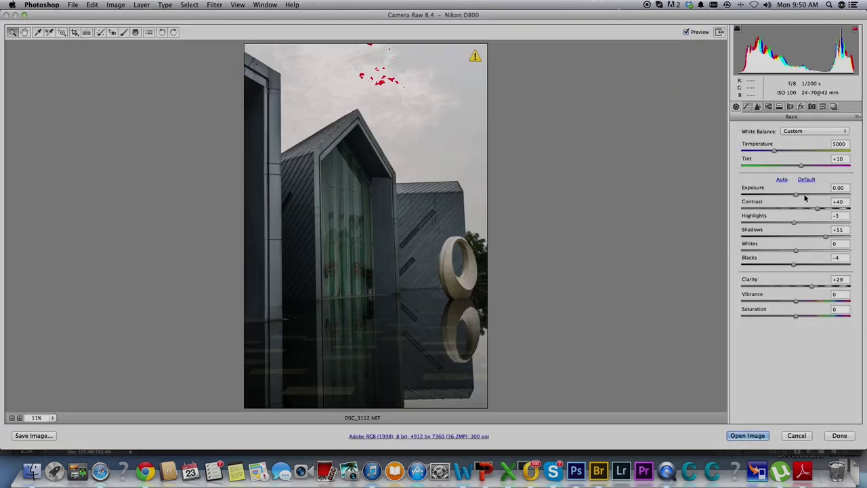
pyautogui.click(796, 195)
pyautogui.moveTo(796, 196); pyautogui.dragTo(803, 196)
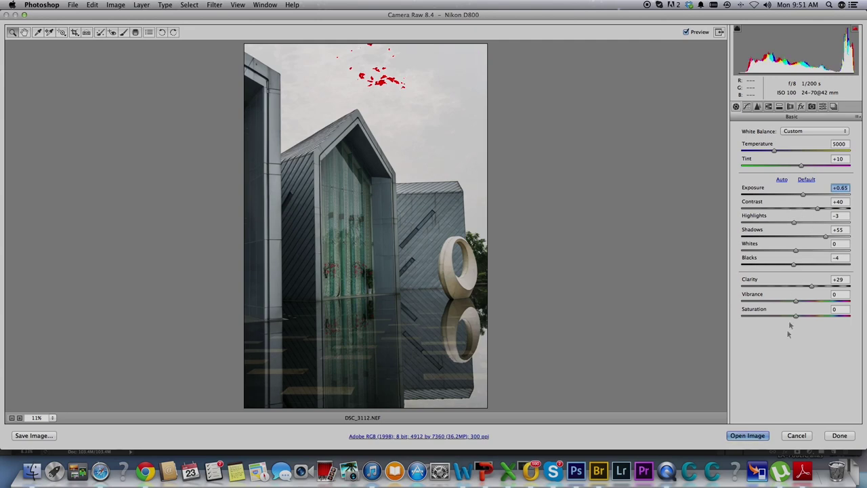
pyautogui.click(763, 437)
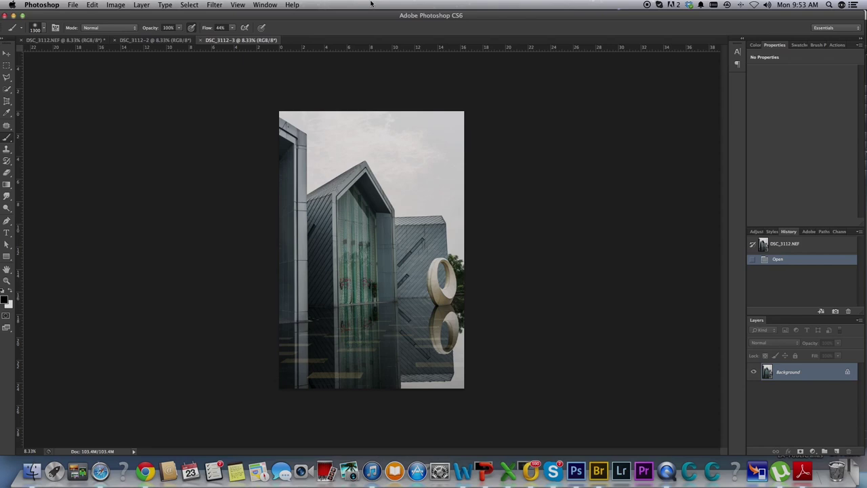
pyautogui.click(78, 42)
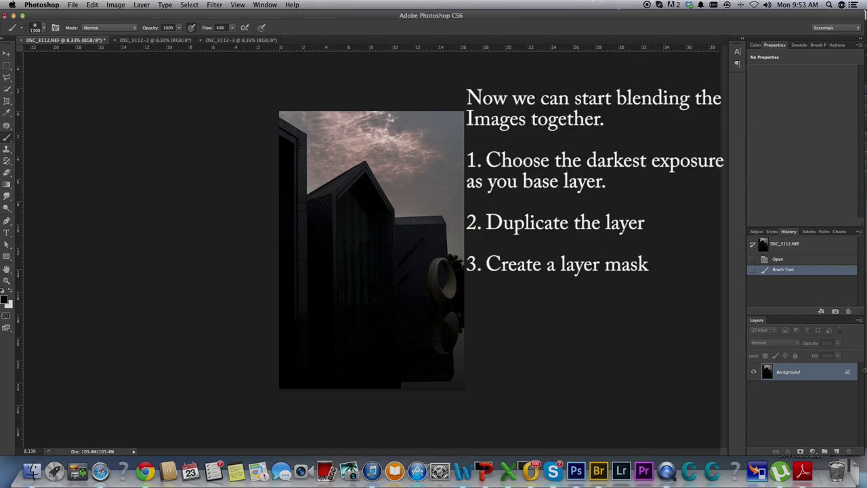
# Duplicate DSC_3112.NEF's Background layer, add a white layer mask to the copy, then view DSC_3112-2
pyautogui.doubleClick(812, 372)
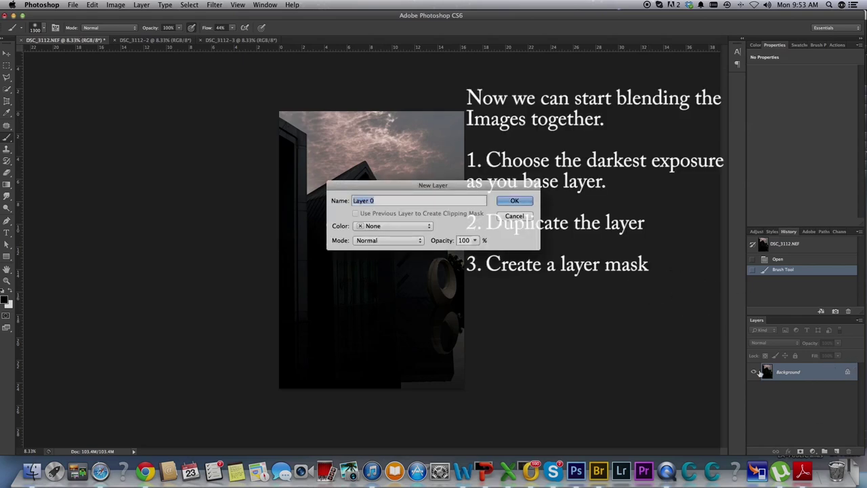
pyautogui.click(521, 217)
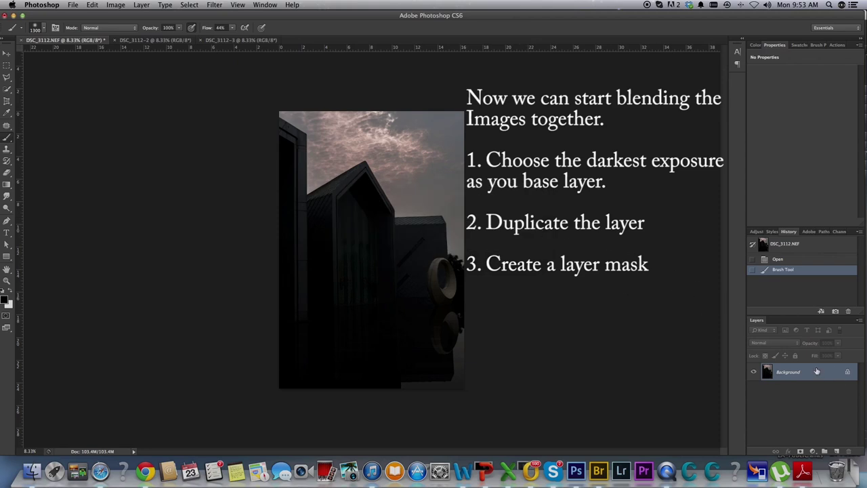
pyautogui.moveTo(817, 372); pyautogui.dragTo(837, 451)
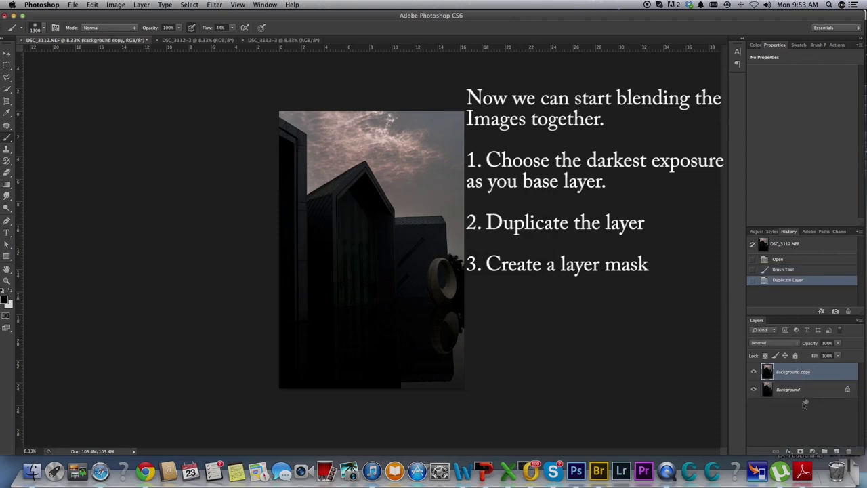
pyautogui.click(801, 451)
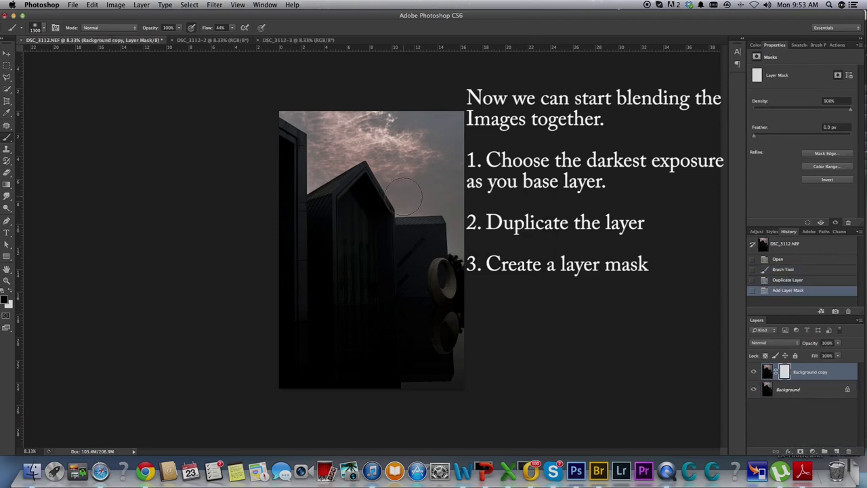
pyautogui.click(213, 41)
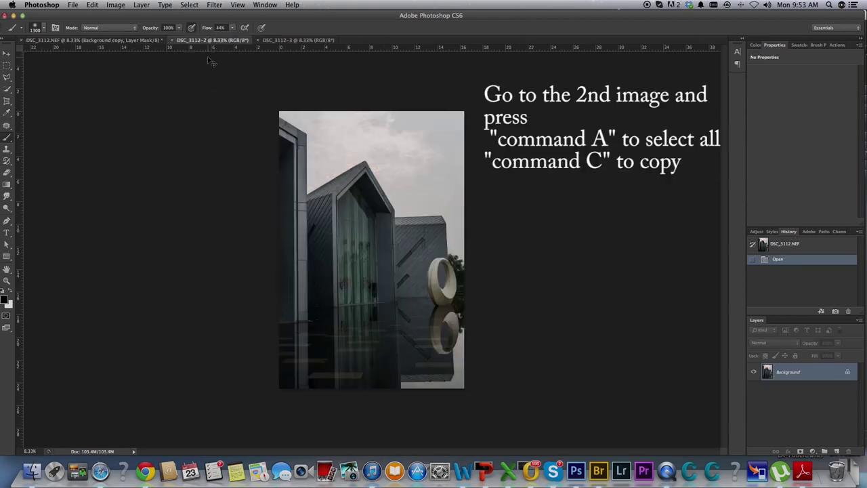
# Paste the DSC_3112-2 exposure into DSC_3112.NEF as a new Layer 1
pyautogui.press('super+a')
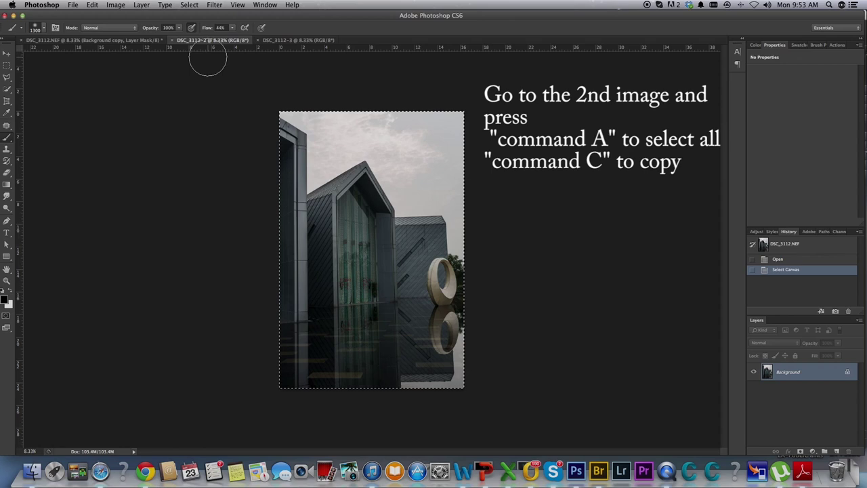
pyautogui.click(114, 41)
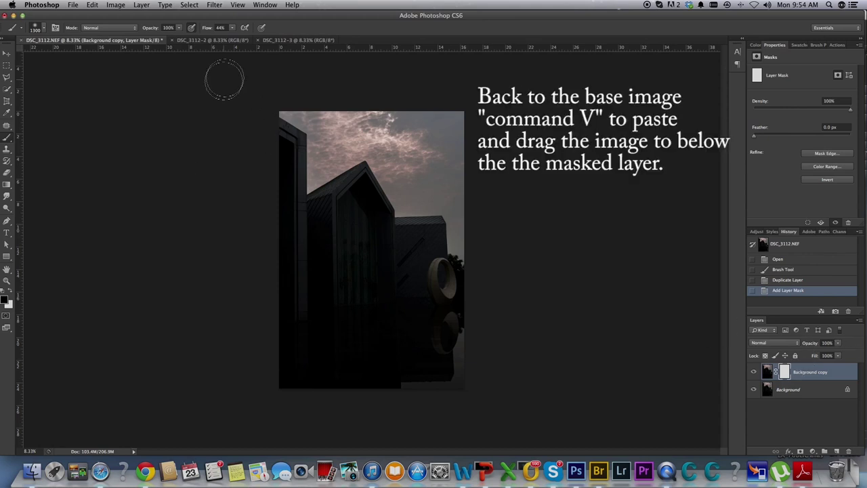
pyautogui.click(213, 40)
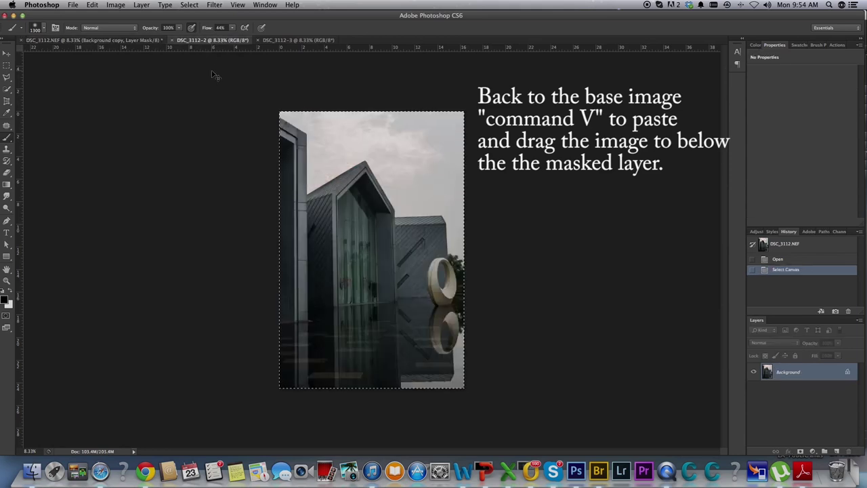
pyautogui.click(138, 41)
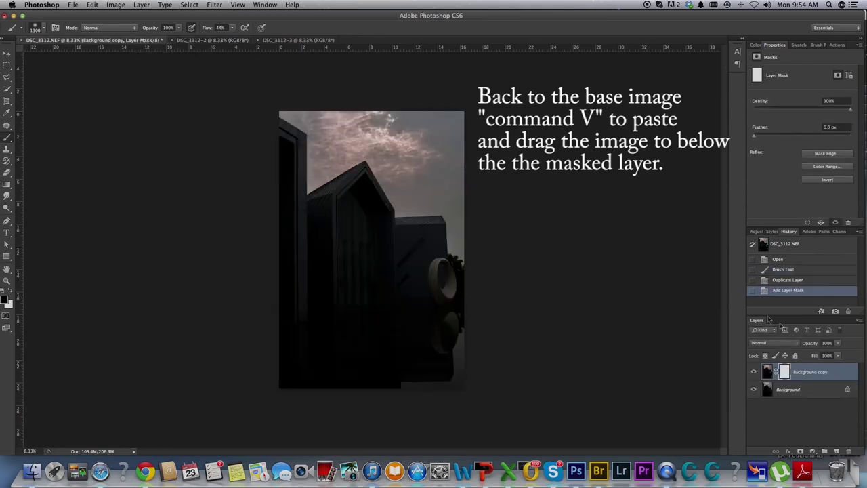
pyautogui.press('super+v')
# Move Layer 1 below the masked Background copy and check it by toggling Background copy's visibility
pyautogui.moveTo(807, 372); pyautogui.dragTo(806, 394)
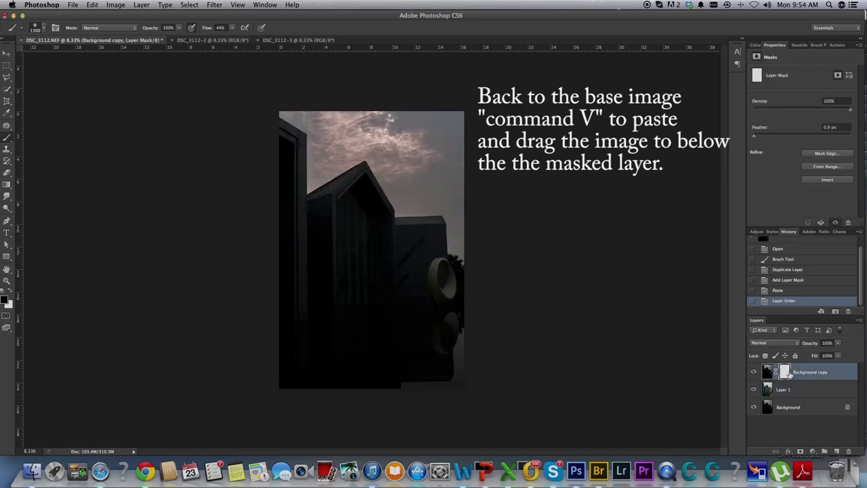
pyautogui.click(752, 372)
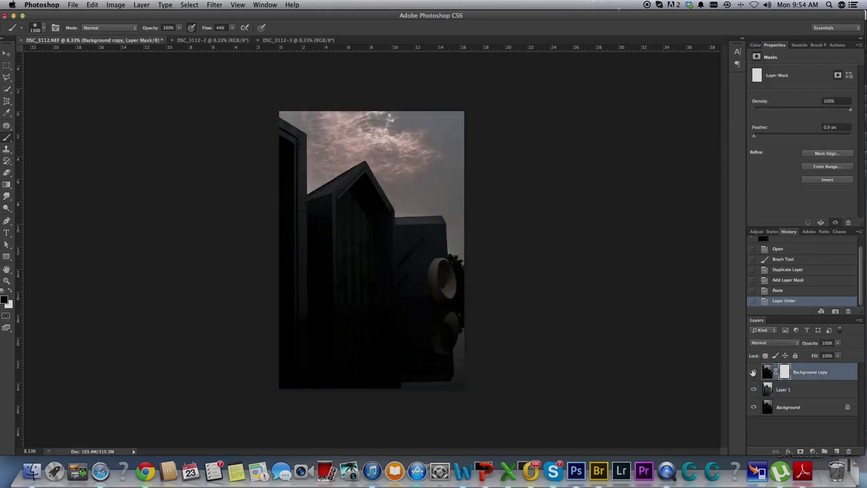
pyautogui.click(753, 372)
pyautogui.click(8, 90)
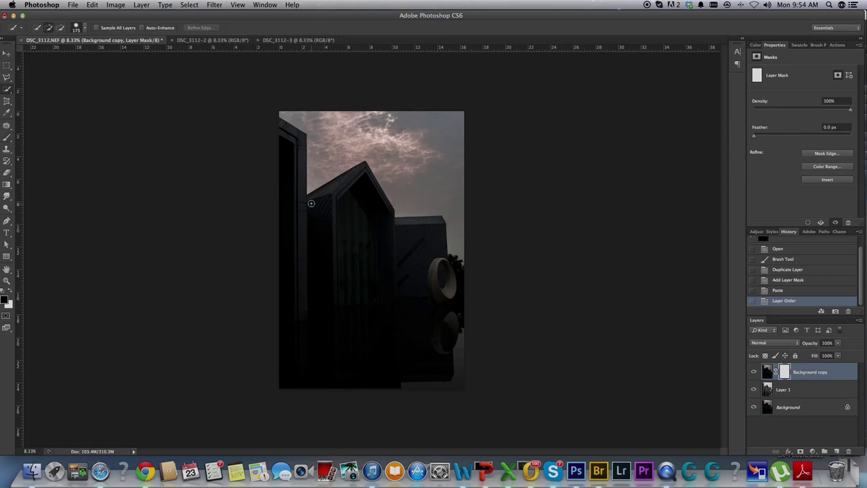
# Quick-select the buildings, pillar, sculpture and left building, leaving the sky out
pyautogui.scroll(5, 298, 188)
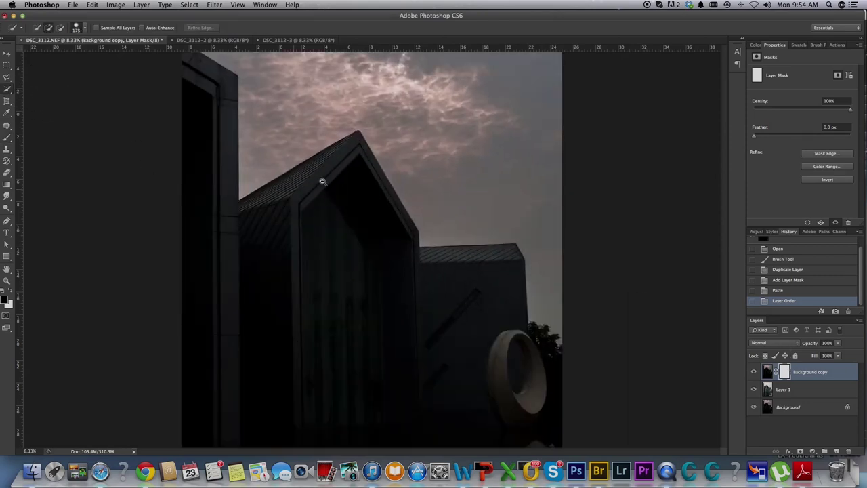
pyautogui.scroll(1, 313, 226)
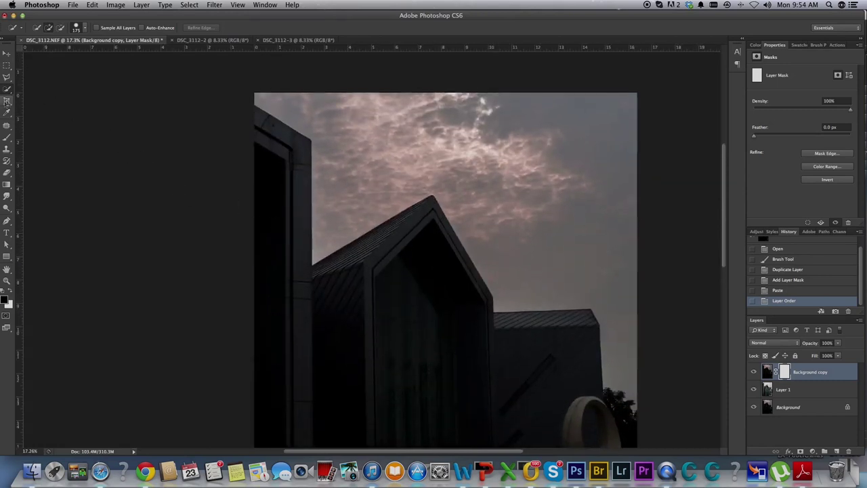
pyautogui.moveTo(237, 106)
pyautogui.mouseDown()
pyautogui.moveTo(300, 180)
pyautogui.moveTo(311, 379)
pyautogui.mouseUp()
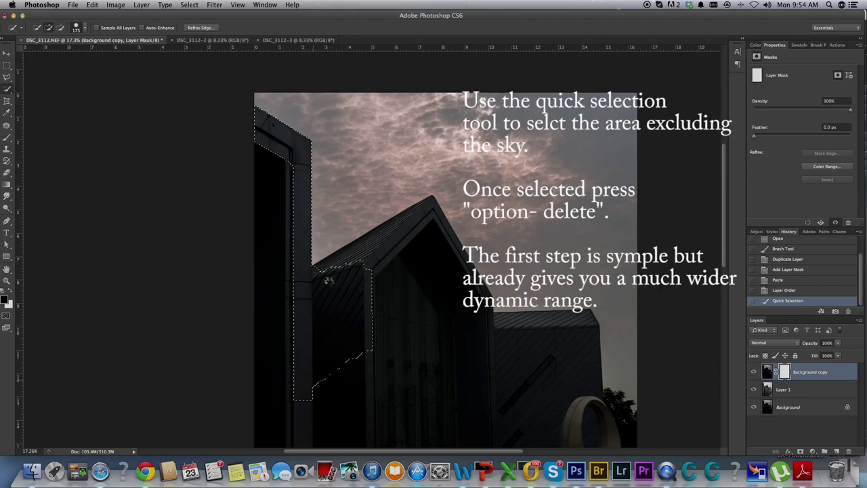
pyautogui.moveTo(316, 271)
pyautogui.mouseDown()
pyautogui.moveTo(431, 215)
pyautogui.moveTo(478, 285)
pyautogui.moveTo(492, 327)
pyautogui.moveTo(567, 319)
pyautogui.moveTo(606, 328)
pyautogui.moveTo(584, 320)
pyautogui.moveTo(588, 404)
pyautogui.mouseUp()
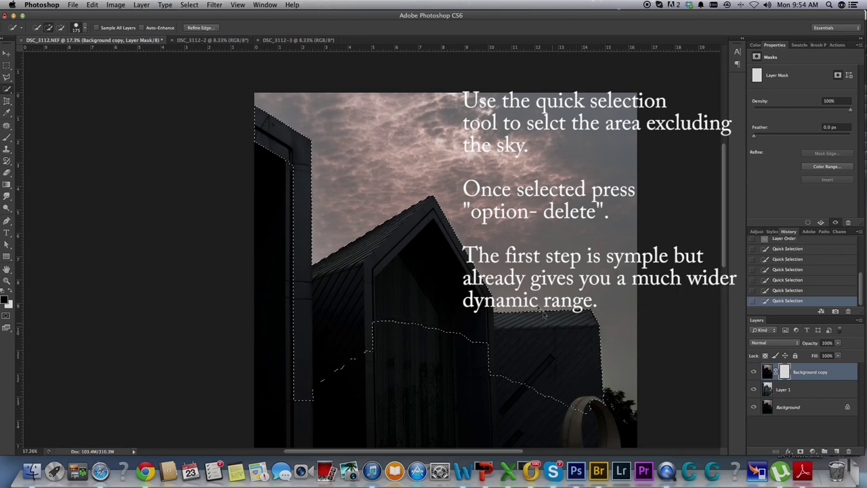
pyautogui.scroll(-5, 462, 210)
pyautogui.hscroll(4, 462, 210)
pyautogui.scroll(-2, 440, 209)
pyautogui.moveTo(440, 209); pyautogui.dragTo(457, 264)
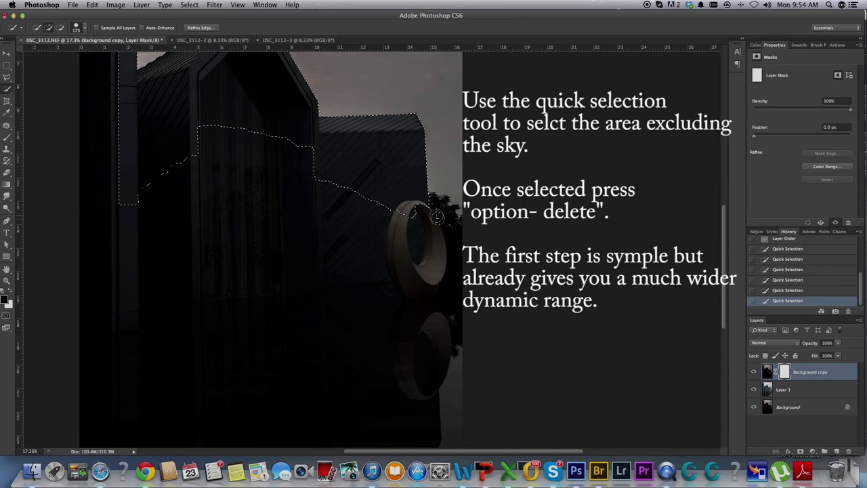
pyautogui.moveTo(458, 248); pyautogui.dragTo(441, 431)
pyautogui.moveTo(446, 263); pyautogui.dragTo(440, 419)
pyautogui.moveTo(344, 421); pyautogui.dragTo(111, 430)
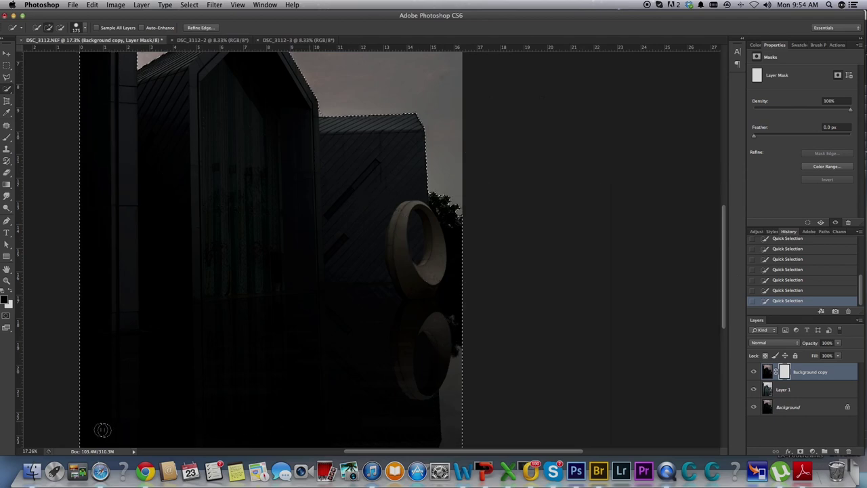
# Zoom in close along the roofline to inspect the selection edge near the roof peak
pyautogui.moveTo(416, 310); pyautogui.dragTo(450, 305)
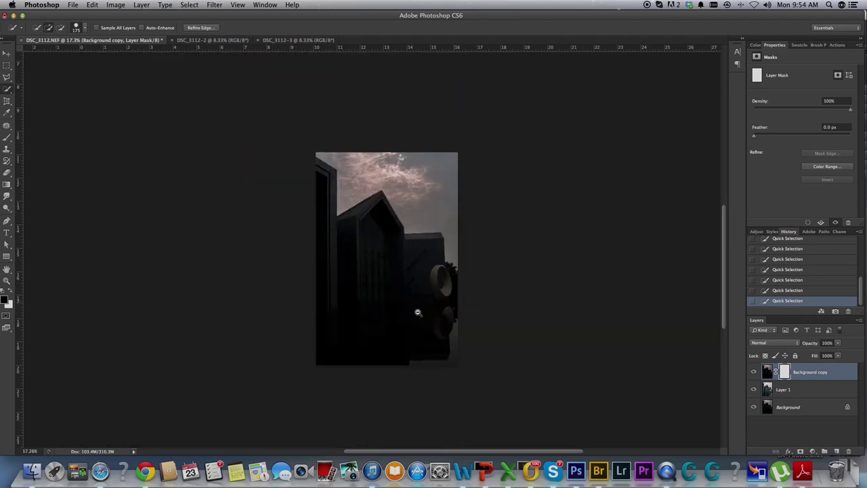
pyautogui.moveTo(324, 196); pyautogui.dragTo(371, 199)
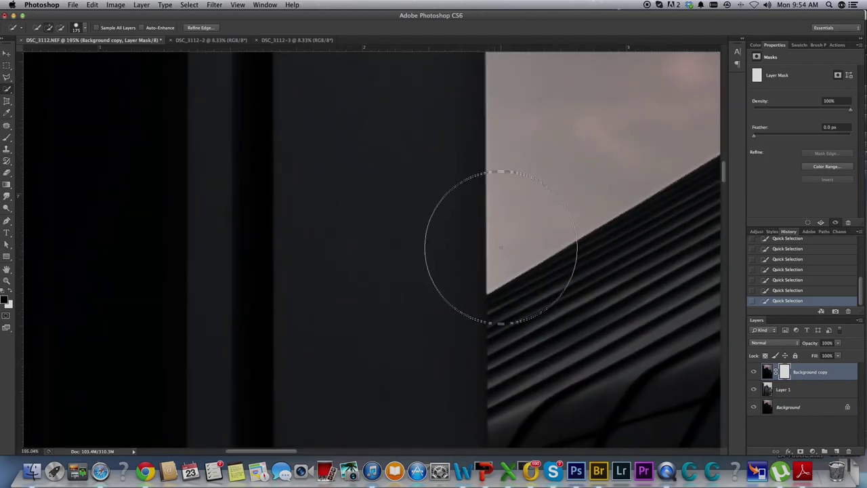
pyautogui.moveTo(561, 255)
pyautogui.mouseDown()
pyautogui.moveTo(297, 293)
pyautogui.moveTo(457, 188)
pyautogui.moveTo(343, 410)
pyautogui.mouseUp()
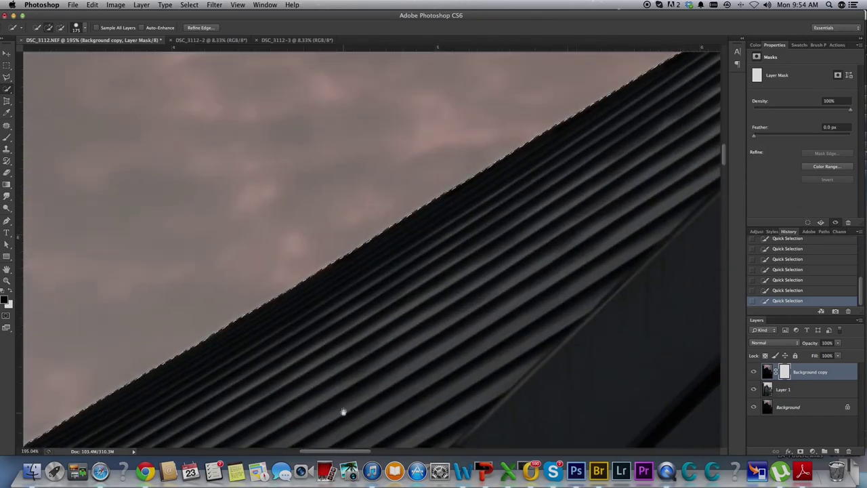
pyautogui.moveTo(593, 173)
pyautogui.mouseDown()
pyautogui.moveTo(354, 325)
pyautogui.moveTo(215, 335)
pyautogui.mouseUp()
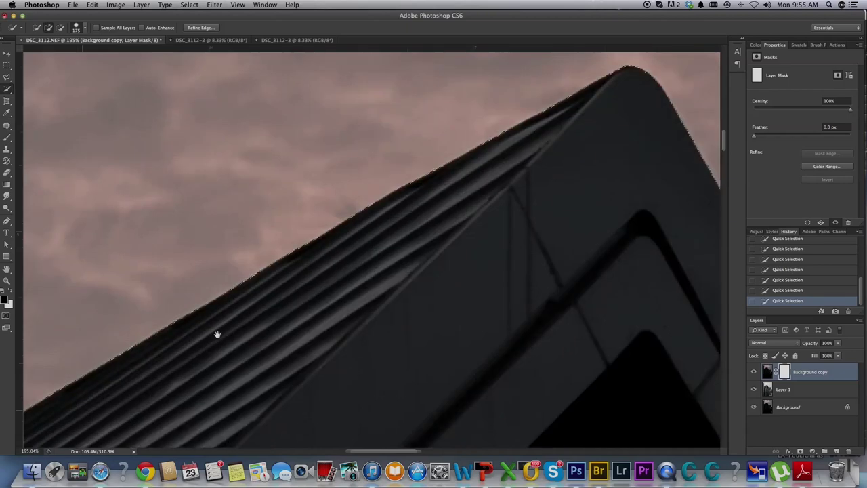
pyautogui.moveTo(596, 183); pyautogui.dragTo(312, 158)
pyautogui.hscroll(5, 312, 158)
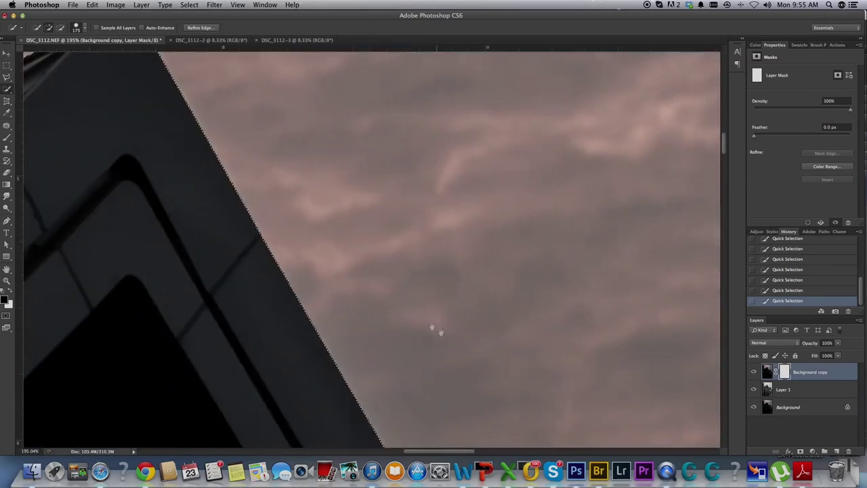
pyautogui.hscroll(2, 375, 234)
pyautogui.hscroll(2, 406, 275)
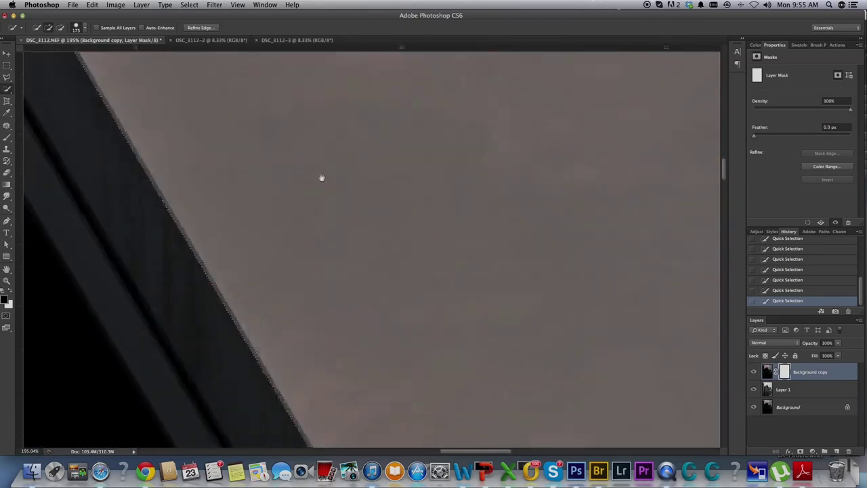
pyautogui.hscroll(3, 364, 217)
pyautogui.moveTo(366, 387)
pyautogui.mouseDown()
pyautogui.moveTo(389, 202)
pyautogui.moveTo(448, 223)
pyautogui.moveTo(495, 262)
pyautogui.mouseUp()
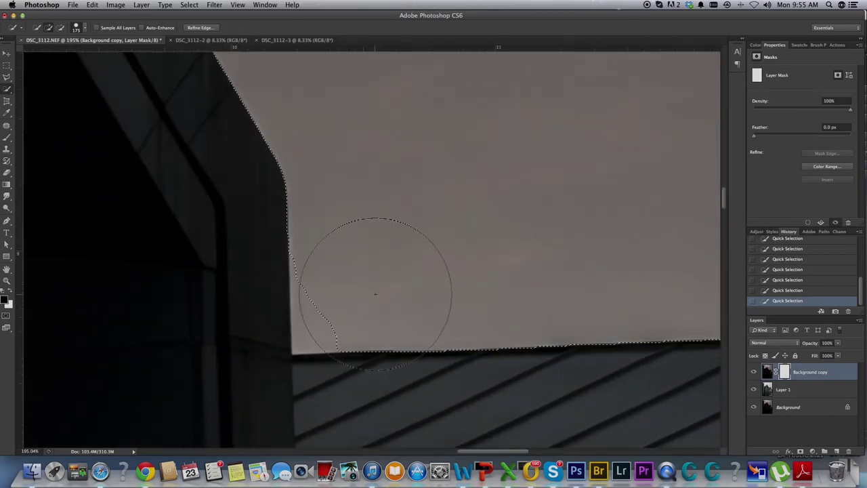
# Shrink the brush to 20 px and subtract stray sky along the roof edges
pyautogui.press('[')
pyautogui.press('[')
pyautogui.press('[')
pyautogui.press('[')
pyautogui.press('[')
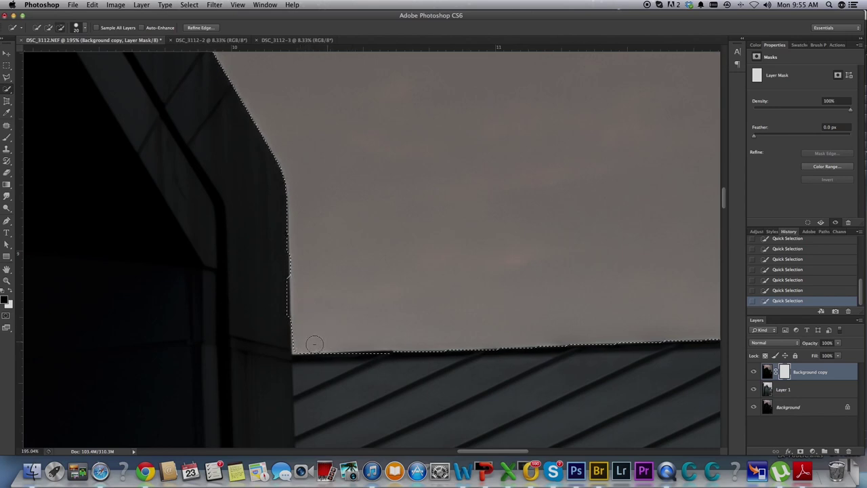
pyautogui.moveTo(441, 355)
pyautogui.mouseDown()
pyautogui.moveTo(422, 366)
pyautogui.moveTo(164, 252)
pyautogui.mouseUp()
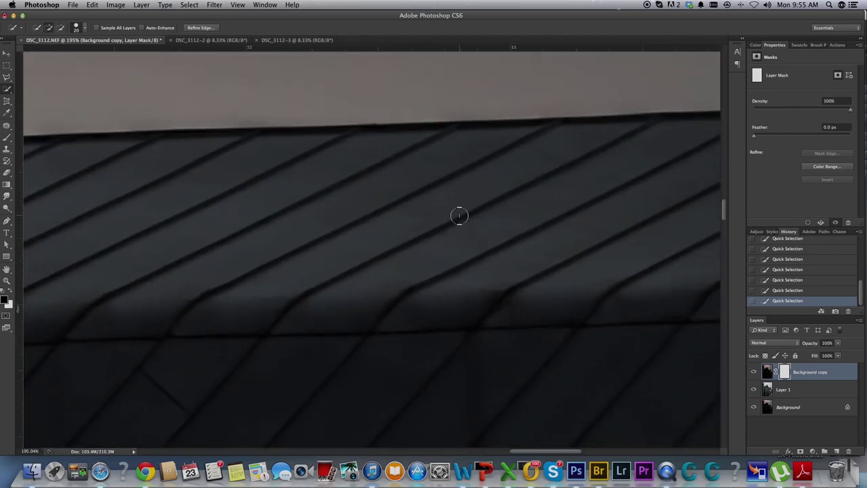
pyautogui.moveTo(507, 194); pyautogui.dragTo(180, 277)
pyautogui.moveTo(515, 271); pyautogui.dragTo(189, 271)
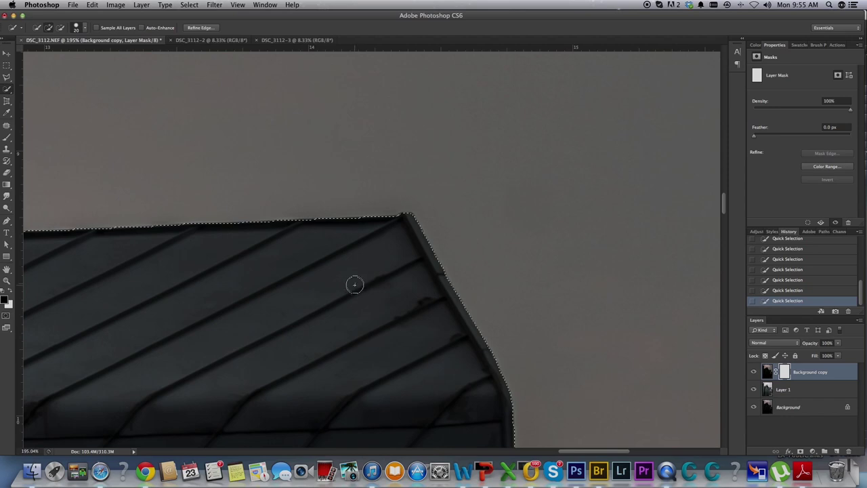
pyautogui.moveTo(354, 286); pyautogui.dragTo(392, 269)
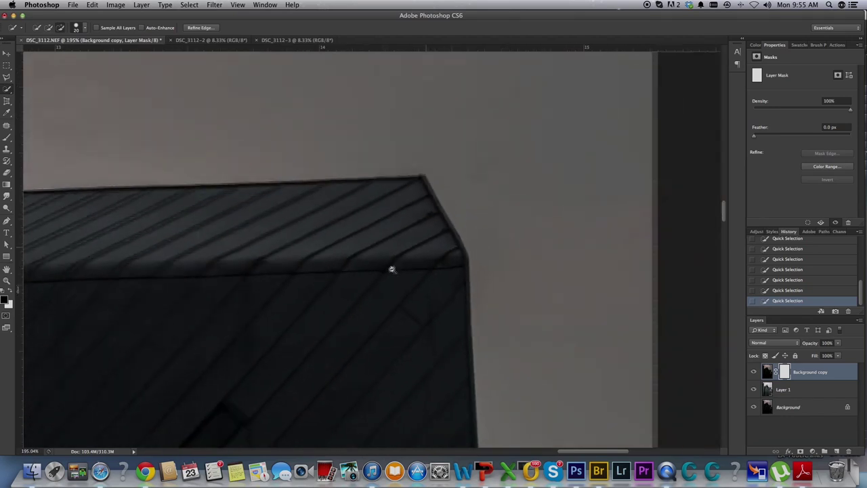
pyautogui.scroll(-5, 392, 269)
pyautogui.moveTo(265, 248); pyautogui.dragTo(456, 366)
# Refine the selection edge with Smart Radius at 3.7 px and apply it
pyautogui.click(208, 27)
pyautogui.click(589, 155)
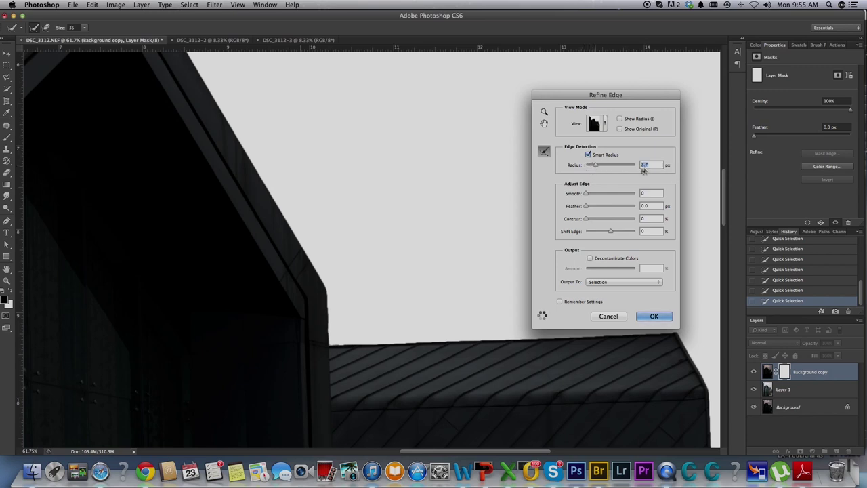
pyautogui.click(655, 316)
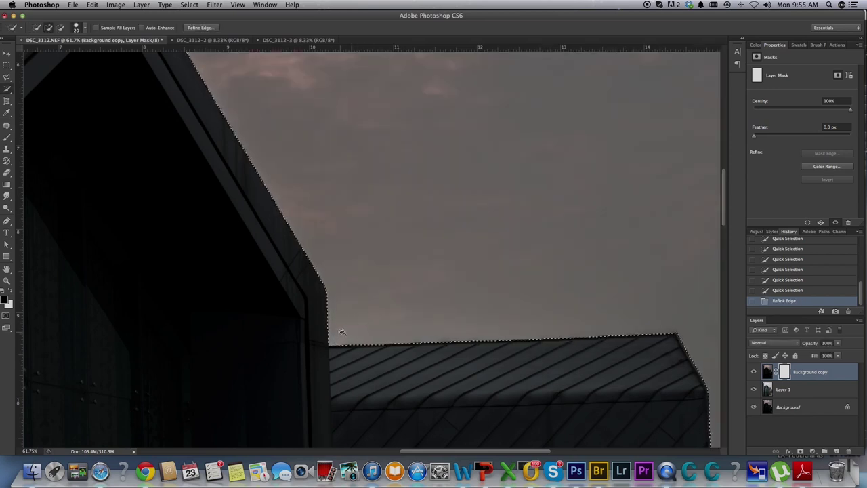
pyautogui.scroll(5, 366, 316)
pyautogui.moveTo(525, 392)
pyautogui.mouseDown()
pyautogui.moveTo(472, 333)
pyautogui.moveTo(462, 398)
pyautogui.mouseUp()
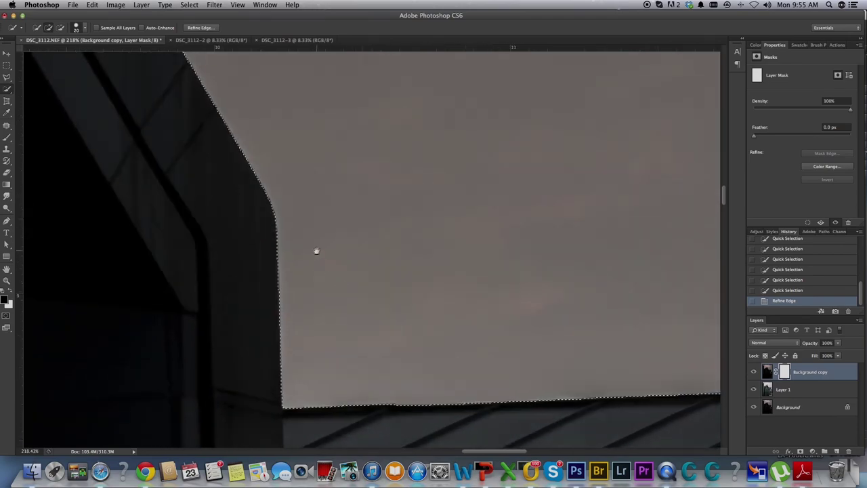
# Pan and zoom along the roof and tree edges to inspect the refined selection
pyautogui.scroll(-5, 274, 336)
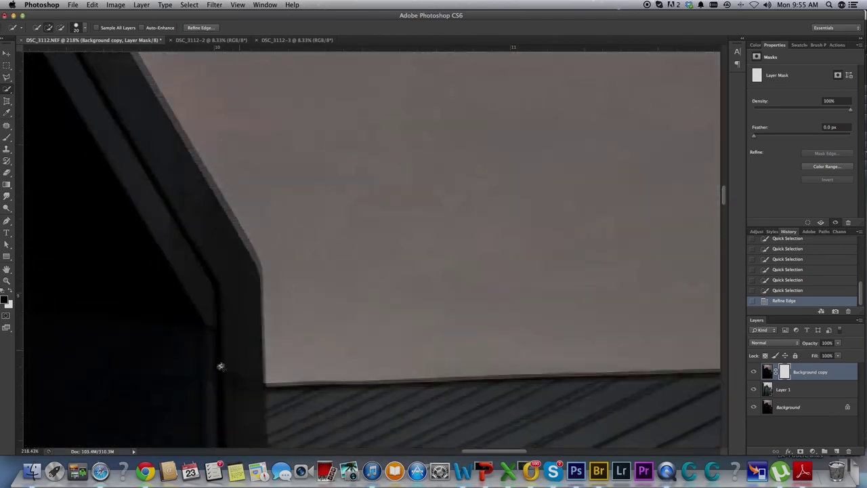
pyautogui.moveTo(325, 343); pyautogui.dragTo(622, 303)
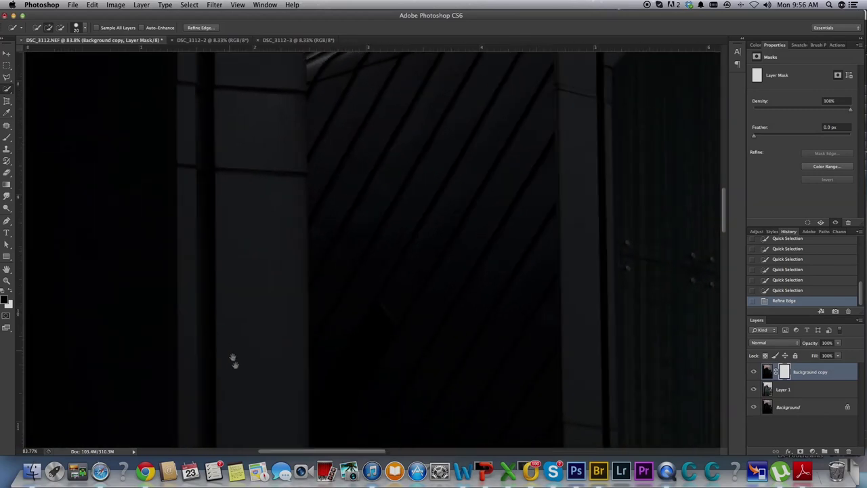
pyautogui.moveTo(224, 345); pyautogui.dragTo(343, 324)
pyautogui.scroll(5, 343, 324)
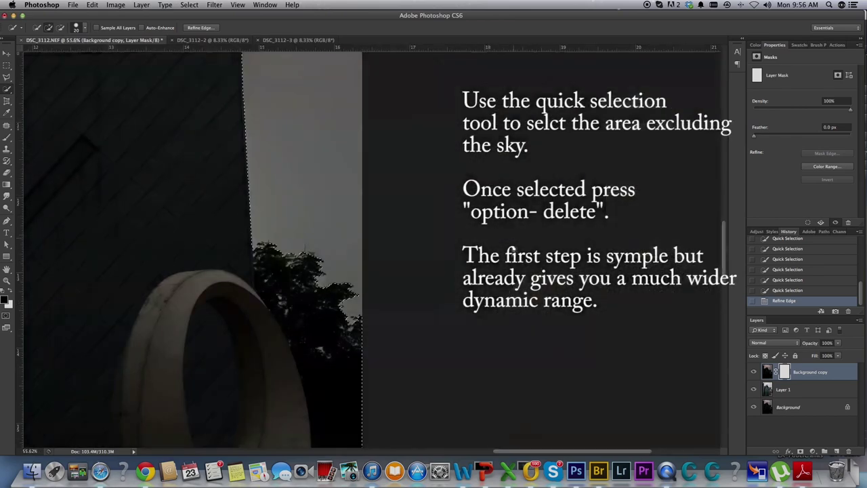
pyautogui.scroll(2, 422, 333)
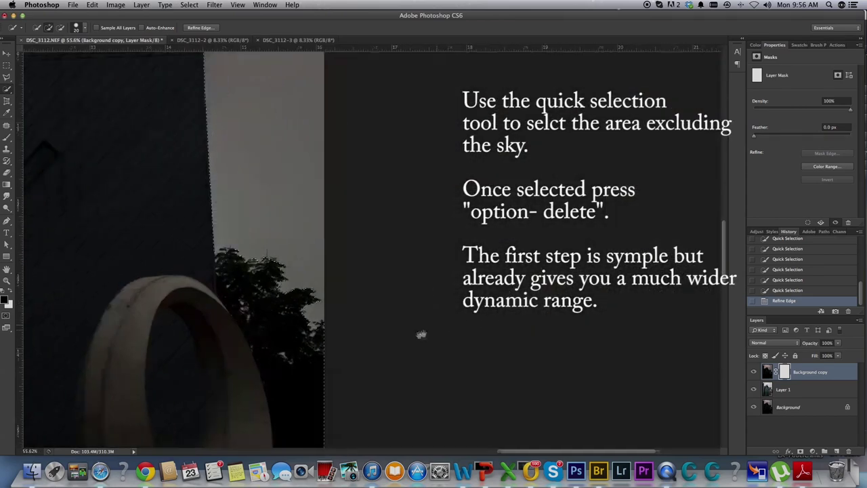
pyautogui.scroll(2, 294, 321)
pyautogui.scroll(1, 291, 300)
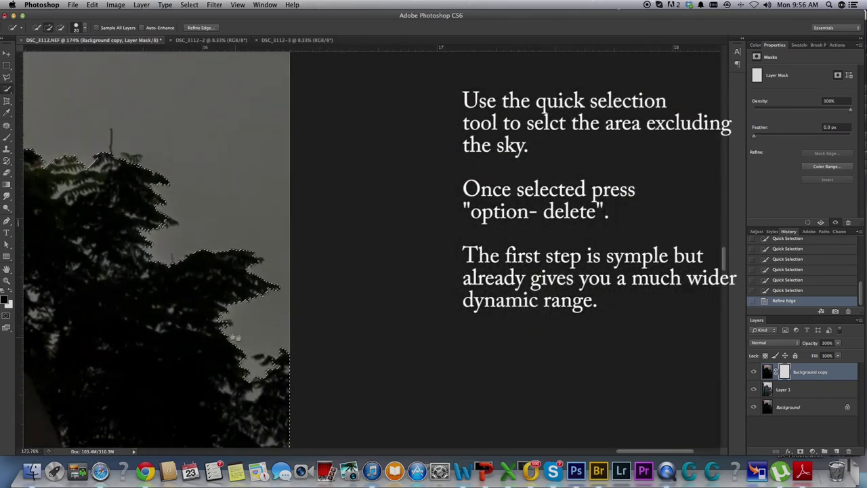
pyautogui.moveTo(201, 326); pyautogui.dragTo(423, 394)
pyautogui.scroll(-1, 422, 379)
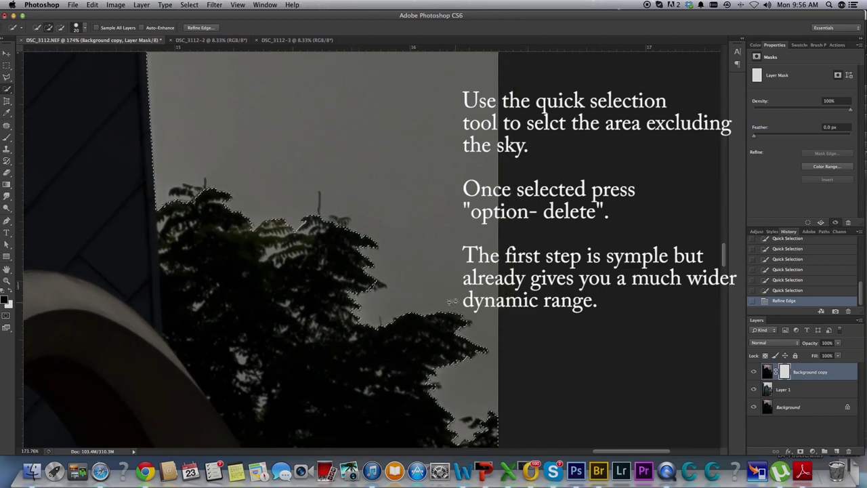
pyautogui.scroll(-2, 416, 339)
pyautogui.scroll(-2, 407, 336)
pyautogui.scroll(-2, 422, 323)
pyautogui.scroll(-1, 426, 318)
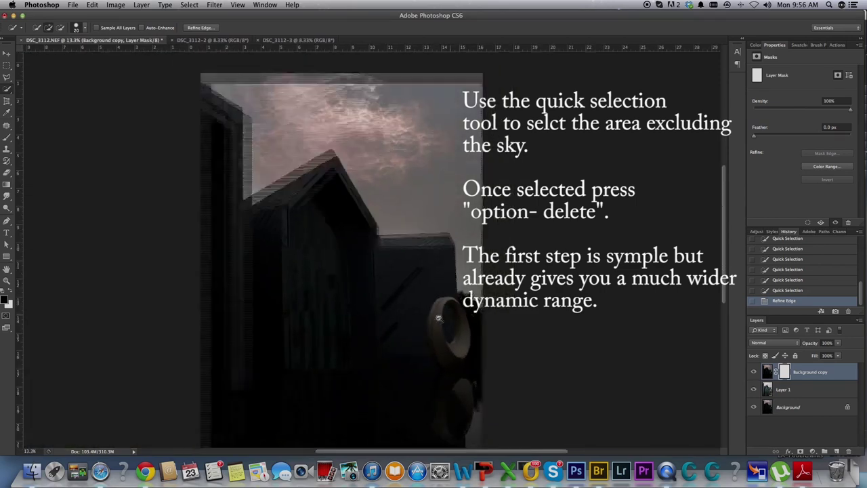
pyautogui.scroll(-1, 434, 313)
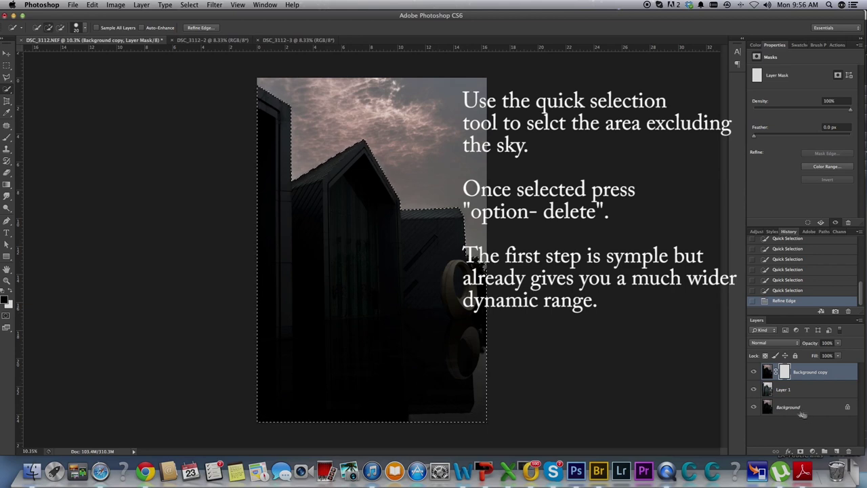
# Fill the building selection on the Background copy mask, deselect, and select Layer 1
pyautogui.hotkey('alt', 'BackSpace')
pyautogui.hotkey('alt', 'BackSpace')
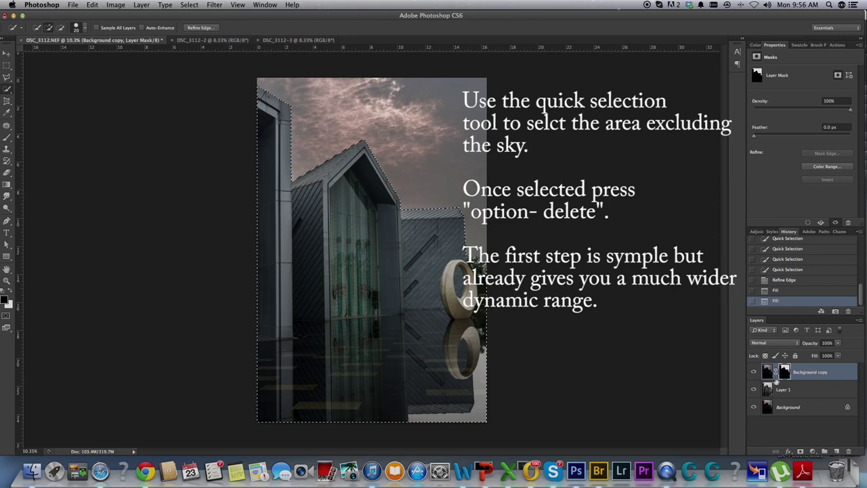
pyautogui.press('super+d')
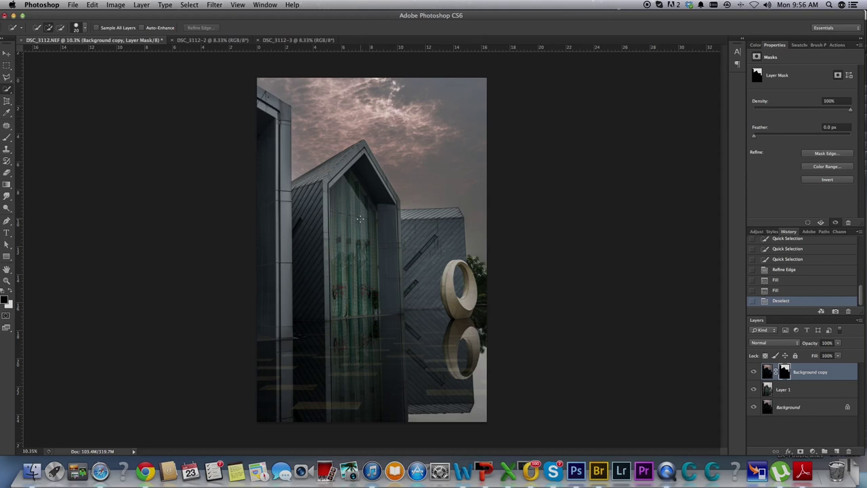
pyautogui.click(799, 390)
# Toggle Background copy to compare the blend, zoom to the tree by the ring, and target its mask
pyautogui.click(753, 372)
pyautogui.click(753, 372)
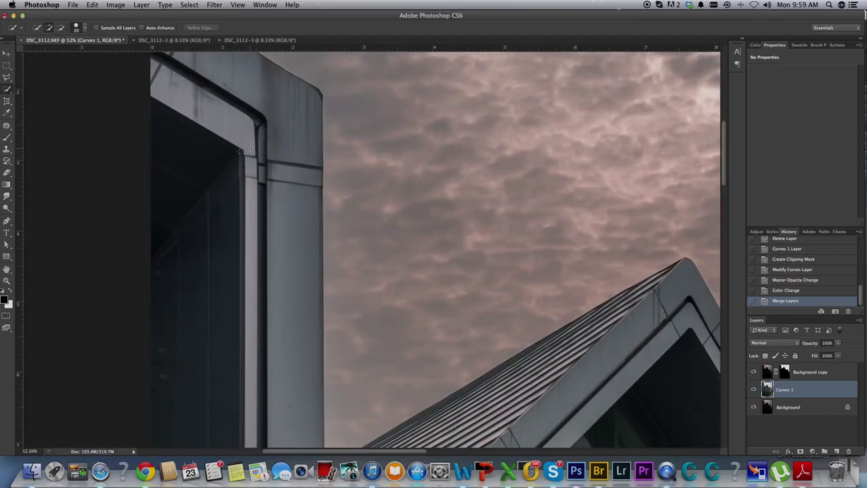
pyautogui.moveTo(240, 150)
pyautogui.mouseDown()
pyautogui.moveTo(329, 228)
pyautogui.moveTo(97, 232)
pyautogui.moveTo(281, 221)
pyautogui.mouseUp()
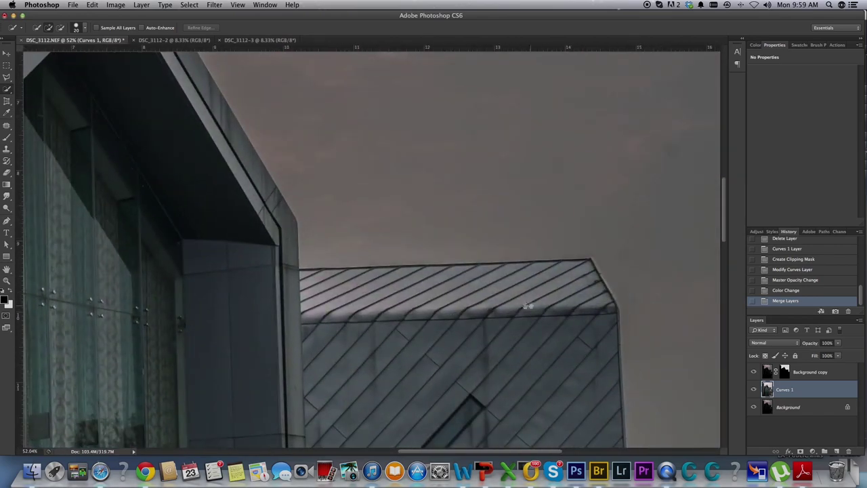
pyautogui.moveTo(528, 305)
pyautogui.mouseDown()
pyautogui.moveTo(300, 208)
pyautogui.moveTo(271, 180)
pyautogui.mouseUp()
pyautogui.moveTo(393, 316)
pyautogui.mouseDown()
pyautogui.moveTo(351, 256)
pyautogui.moveTo(382, 206)
pyautogui.mouseUp()
pyautogui.scroll(-1, 383, 206)
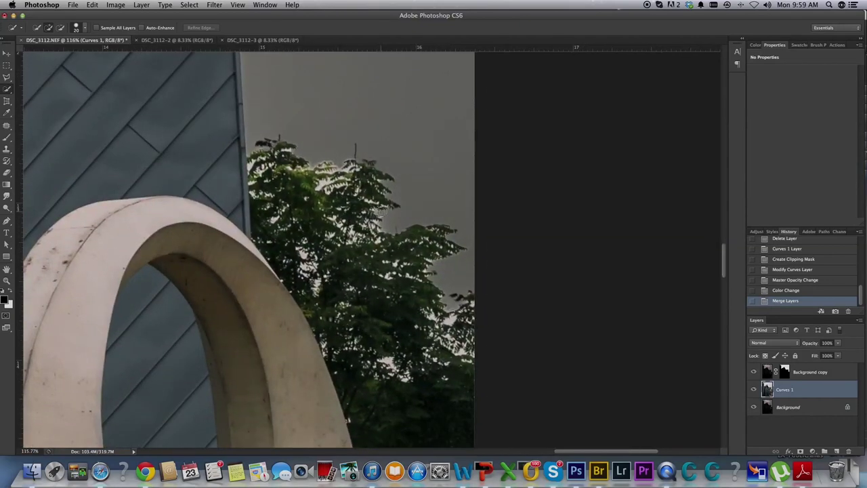
pyautogui.moveTo(386, 215); pyautogui.dragTo(401, 202)
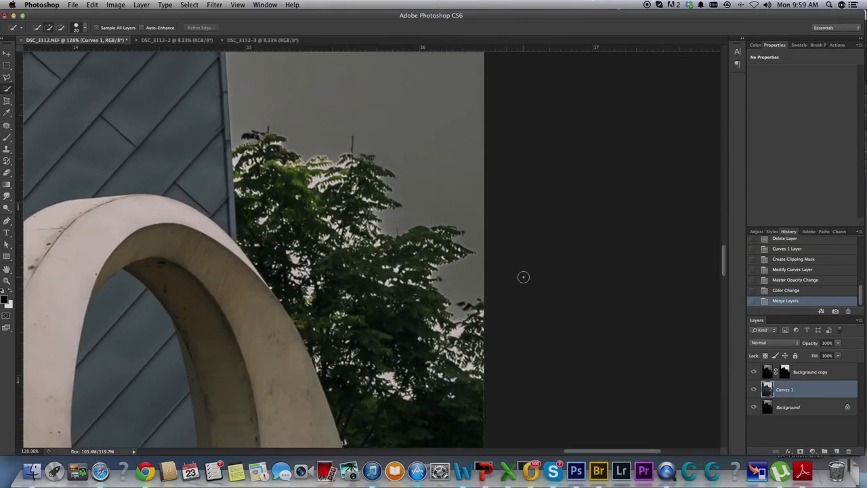
pyautogui.click(784, 371)
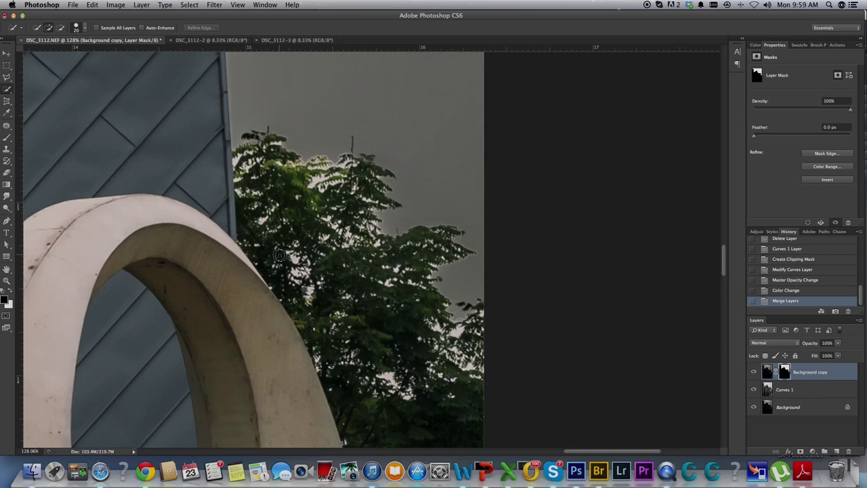
# Set up the Brush tool at 50% flow with a smaller brush size
pyautogui.press('b')
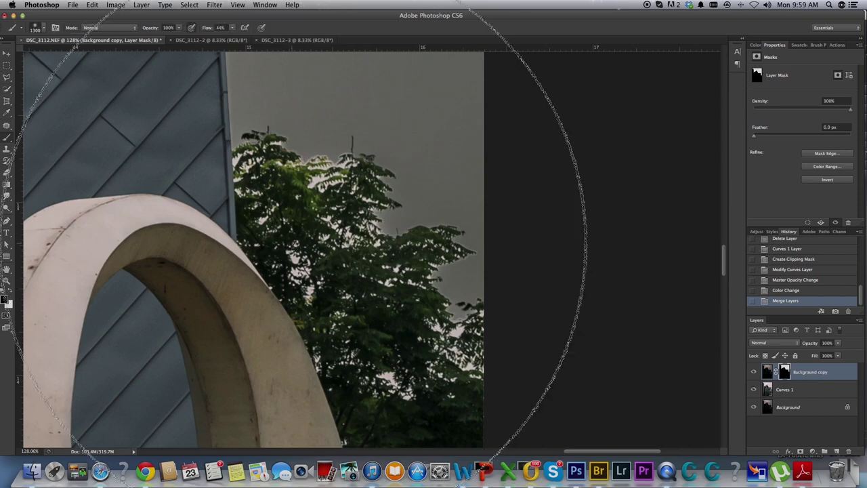
pyautogui.press('[')
pyautogui.press('[')
pyautogui.press('[')
pyautogui.press('[')
pyautogui.press('[')
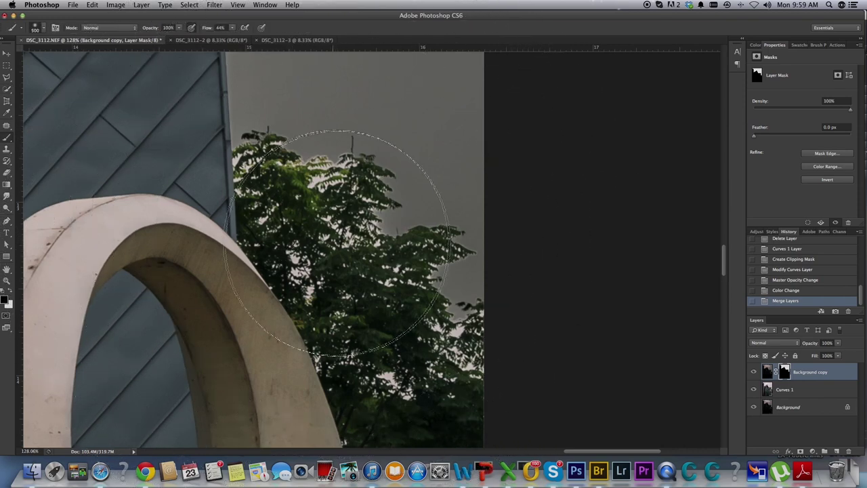
pyautogui.press('[')
pyautogui.press('[')
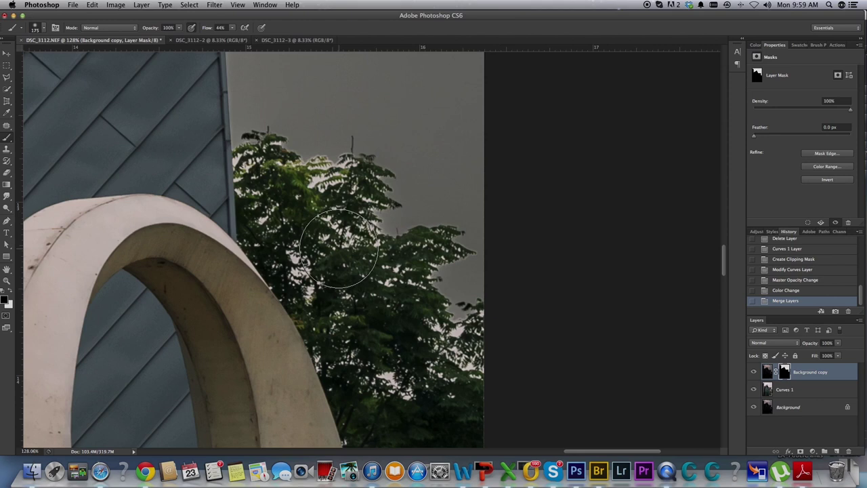
pyautogui.click(232, 30)
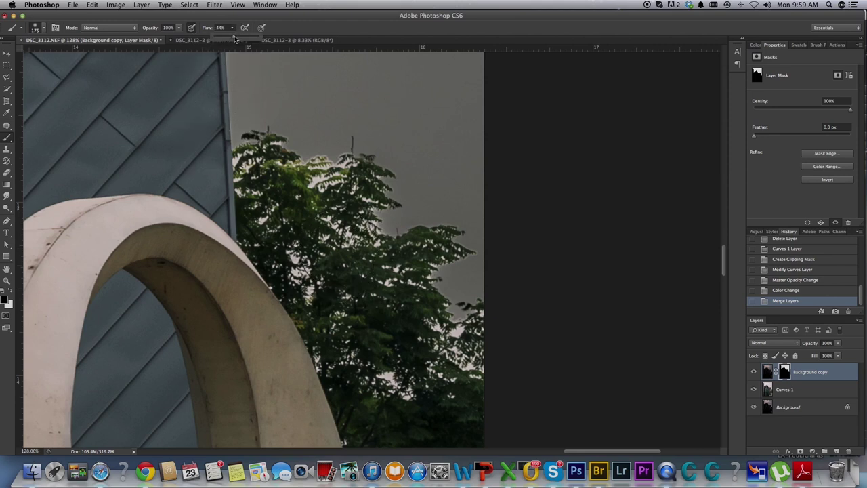
pyautogui.press('[')
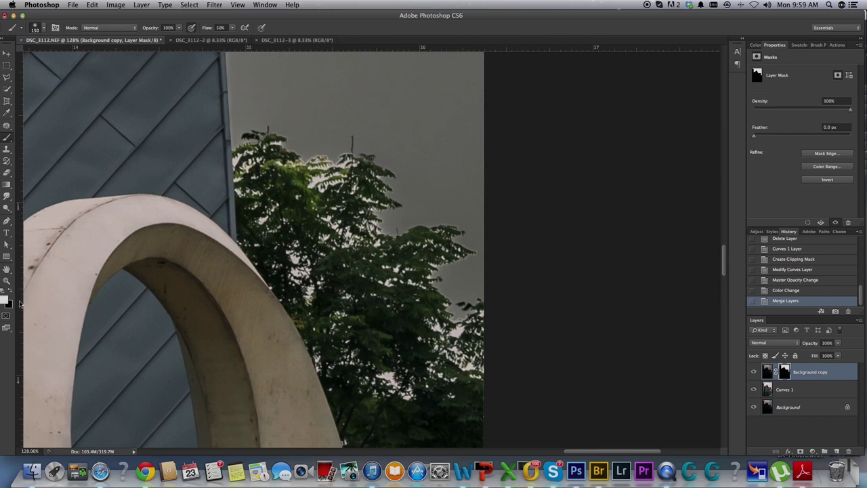
# Paint the mask to restore missed foliage on the treetop, left edge, lower tree and right edge
pyautogui.moveTo(336, 229); pyautogui.dragTo(379, 203)
pyautogui.click(338, 233)
pyautogui.click(347, 236)
pyautogui.moveTo(366, 244); pyautogui.dragTo(339, 224)
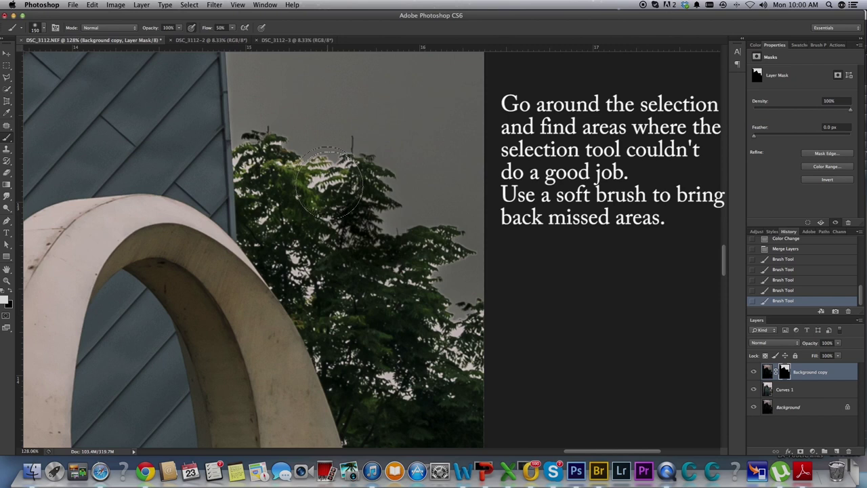
pyautogui.moveTo(325, 168); pyautogui.dragTo(330, 173)
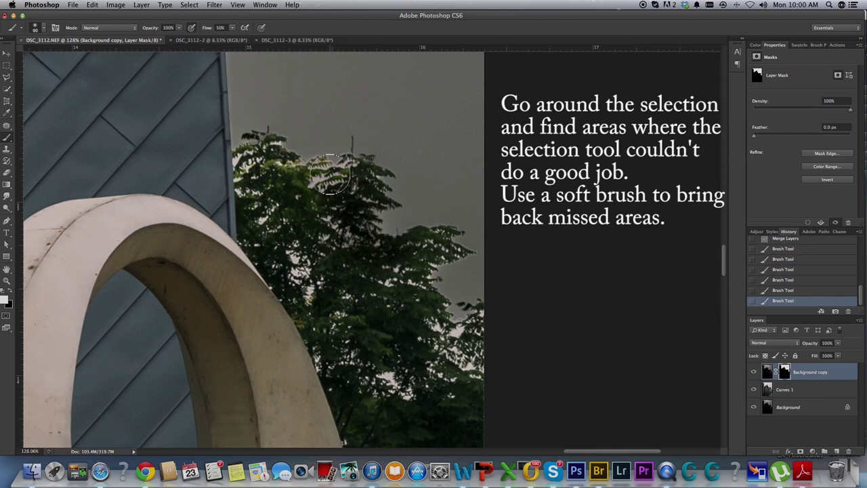
pyautogui.moveTo(352, 148); pyautogui.dragTo(319, 166)
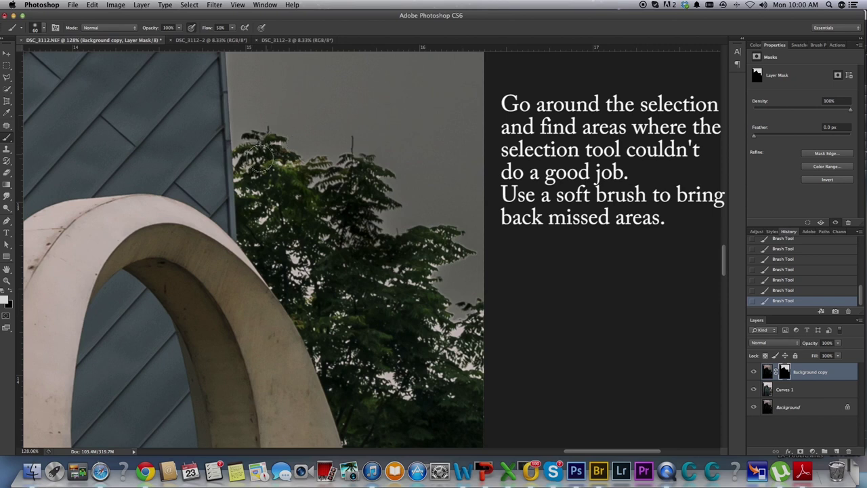
pyautogui.moveTo(274, 203); pyautogui.dragTo(241, 182)
pyautogui.moveTo(300, 256); pyautogui.dragTo(310, 288)
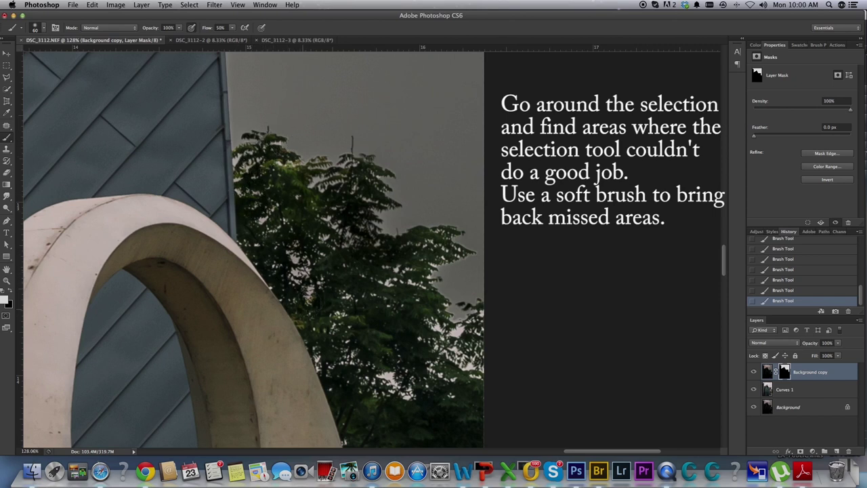
pyautogui.moveTo(339, 351); pyautogui.dragTo(352, 351)
pyautogui.moveTo(384, 381); pyautogui.dragTo(456, 384)
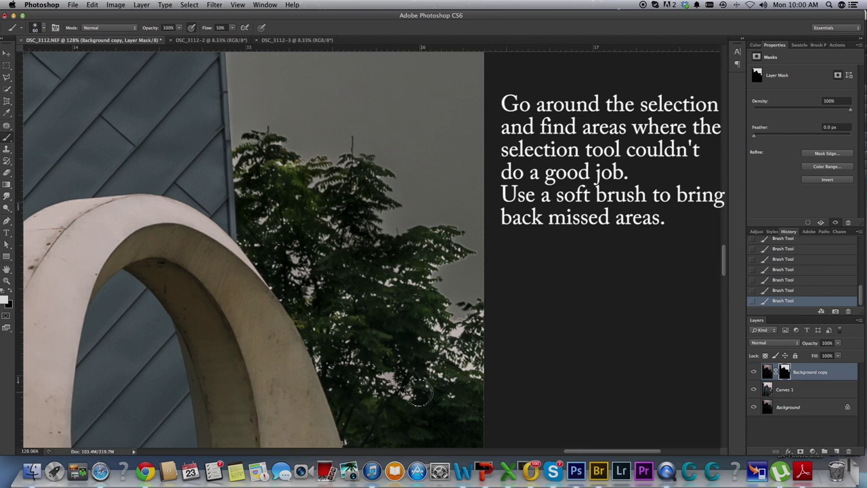
pyautogui.moveTo(437, 339); pyautogui.dragTo(483, 313)
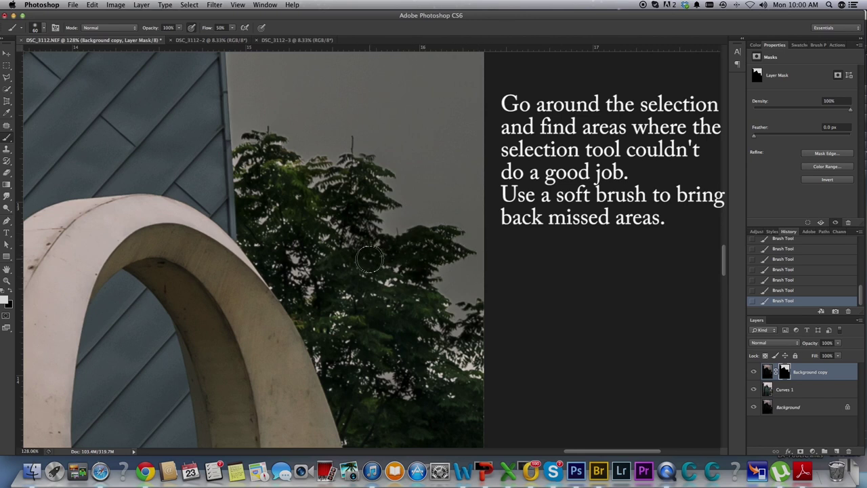
# Resize the brush between 125 and 400 px, check another part of the tree, and fit the photo on screen
pyautogui.press(']')
pyautogui.press(']')
pyautogui.press(']')
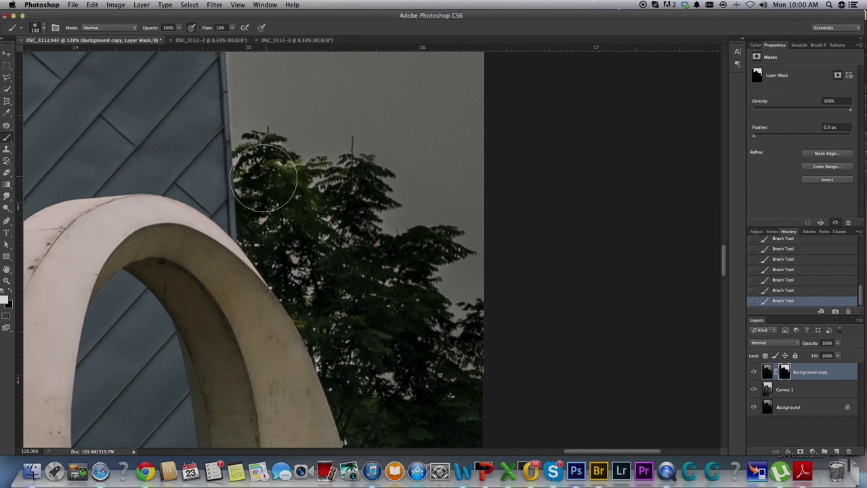
pyautogui.press('[')
pyautogui.press('[')
pyautogui.press('[')
pyautogui.press('[')
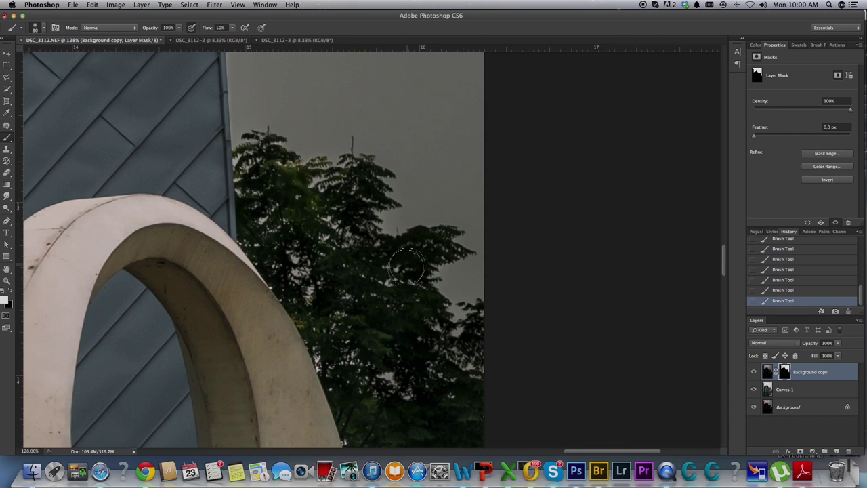
pyautogui.moveTo(412, 253); pyautogui.dragTo(449, 255)
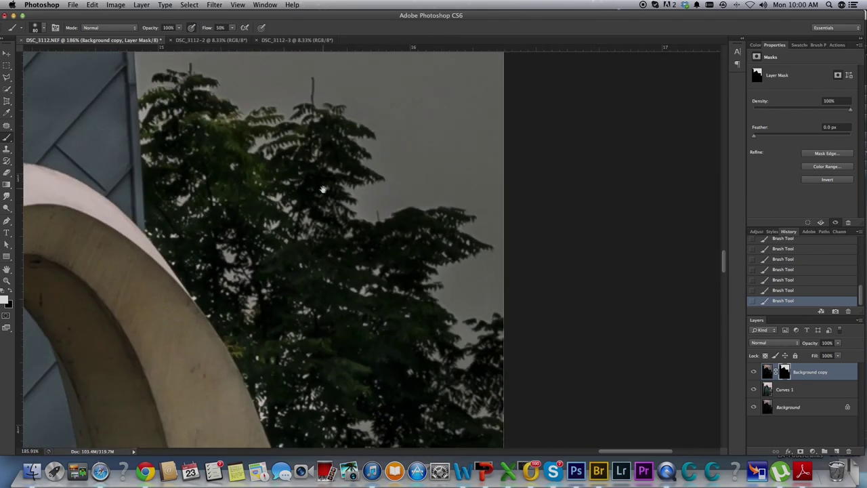
pyautogui.scroll(5, 426, 230)
pyautogui.scroll(-5, 423, 232)
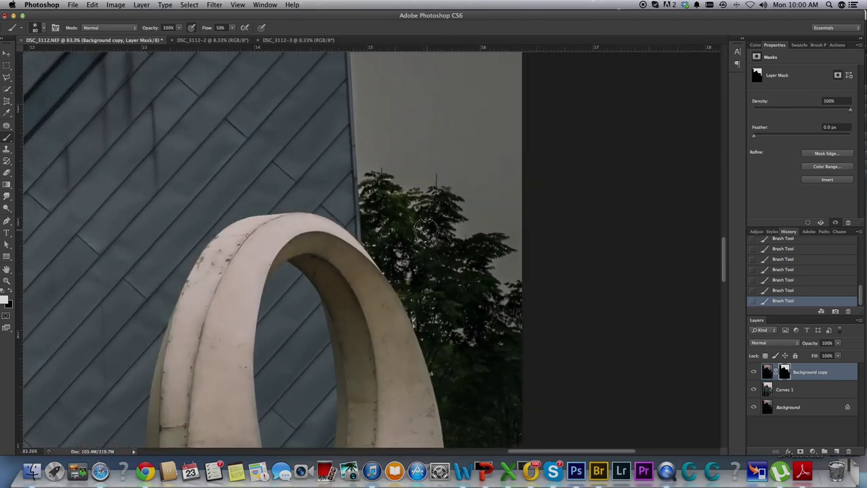
pyautogui.press(']')
pyautogui.press(']')
pyautogui.press(']')
pyautogui.press(']')
pyautogui.press(']')
pyautogui.press(']')
pyautogui.press(']')
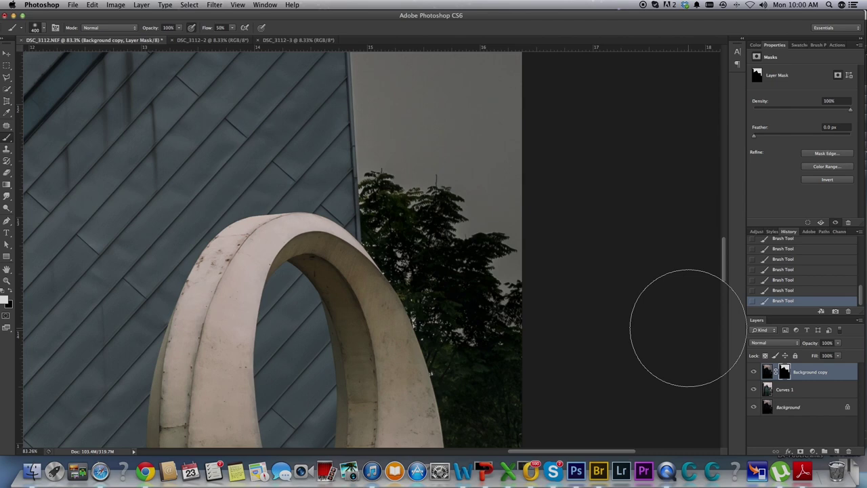
pyautogui.press('super+0')
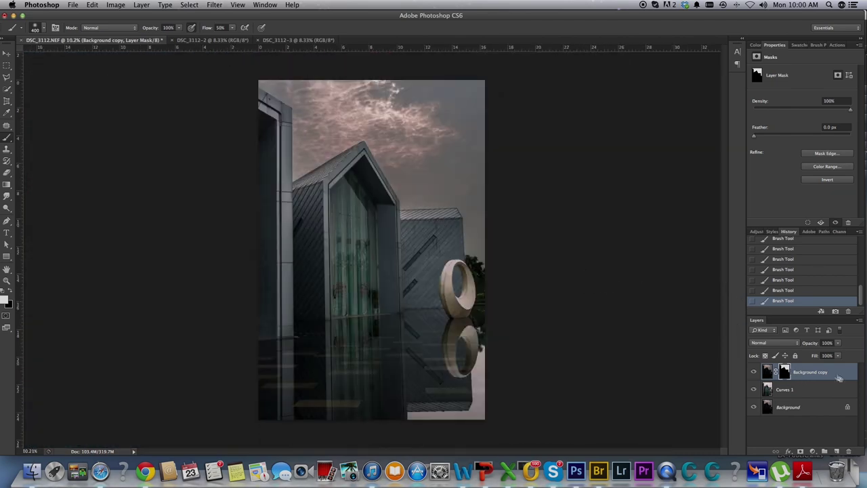
# Merge Background copy down into Curves 1 and add a layer mask to Curves 1
pyautogui.rightClick(820, 374)
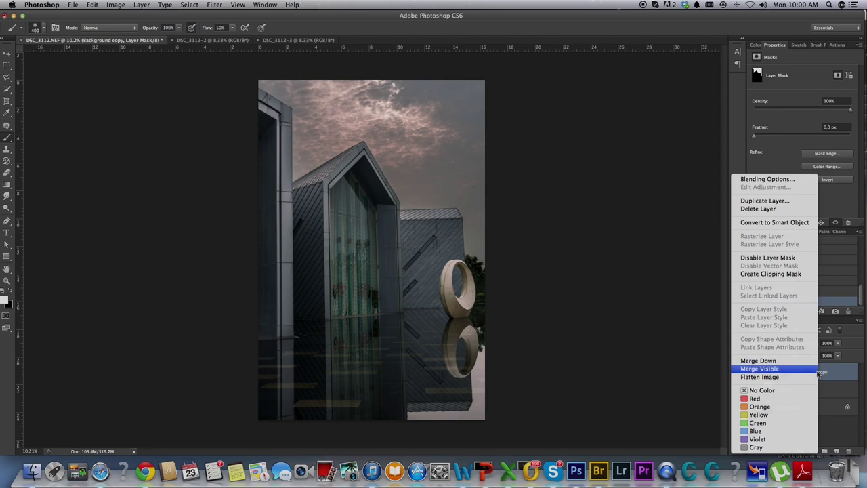
pyautogui.click(765, 364)
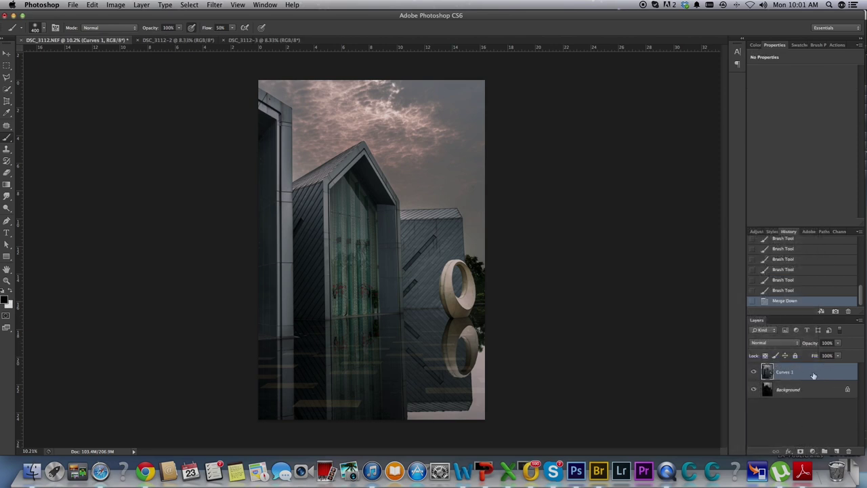
pyautogui.click(801, 451)
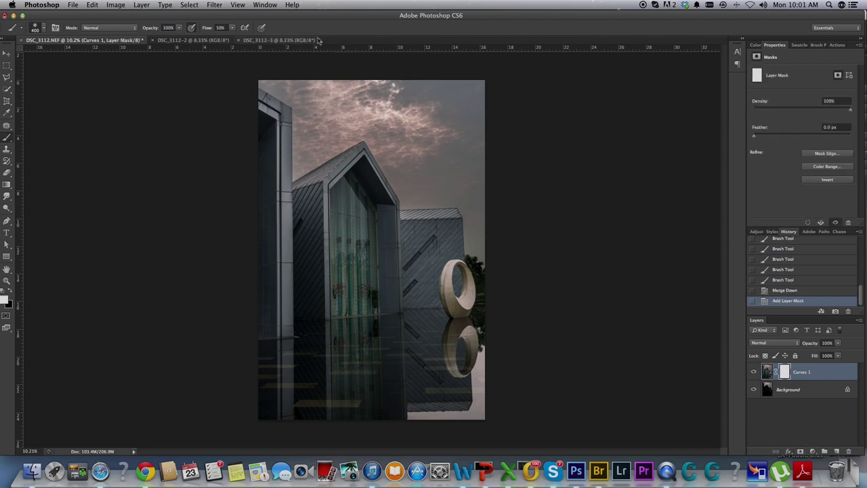
# Paste the DSC_3112-3 exposure into the main photo as Layer 1 below Curves 1
pyautogui.click(290, 41)
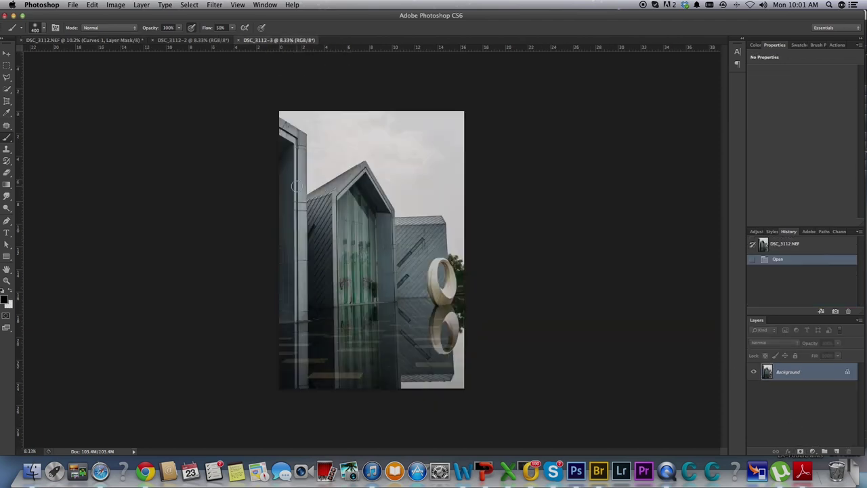
pyautogui.hotkey('ctrl', 'a')
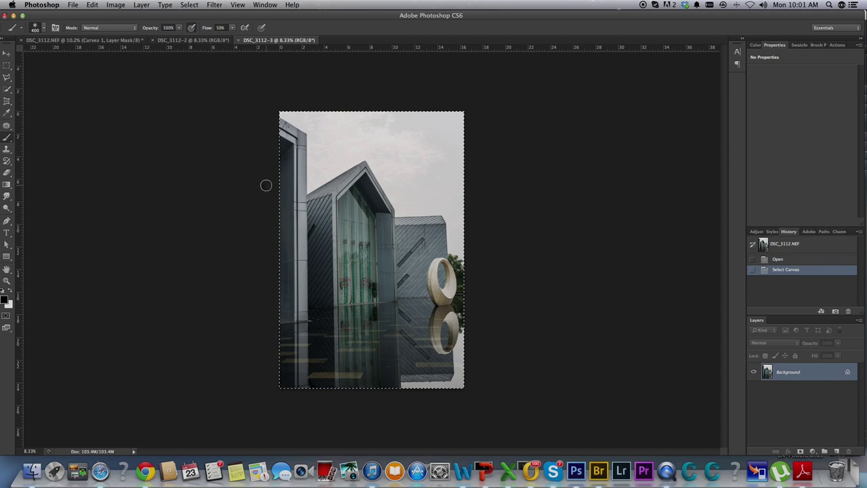
pyautogui.click(98, 40)
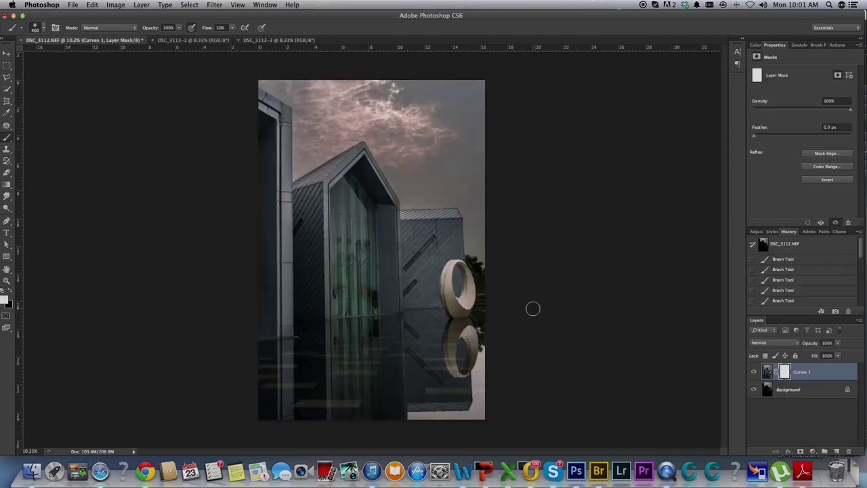
pyautogui.hotkey('ctrl', 'v')
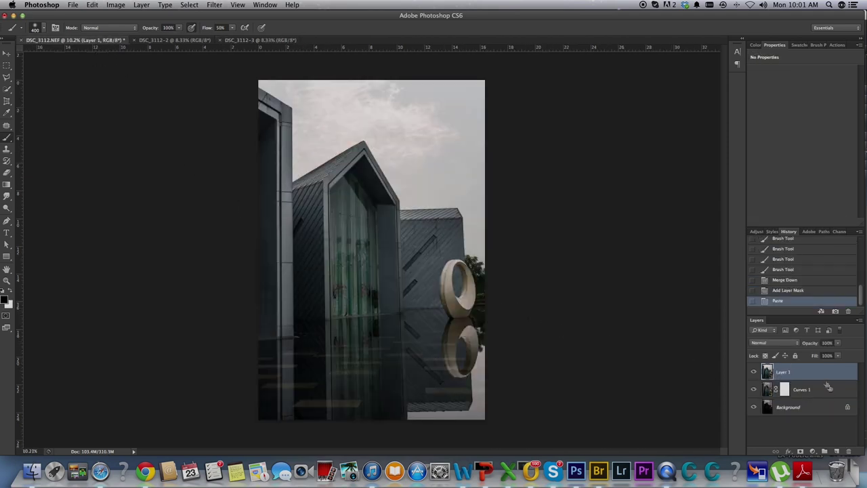
pyautogui.moveTo(802, 372); pyautogui.dragTo(799, 399)
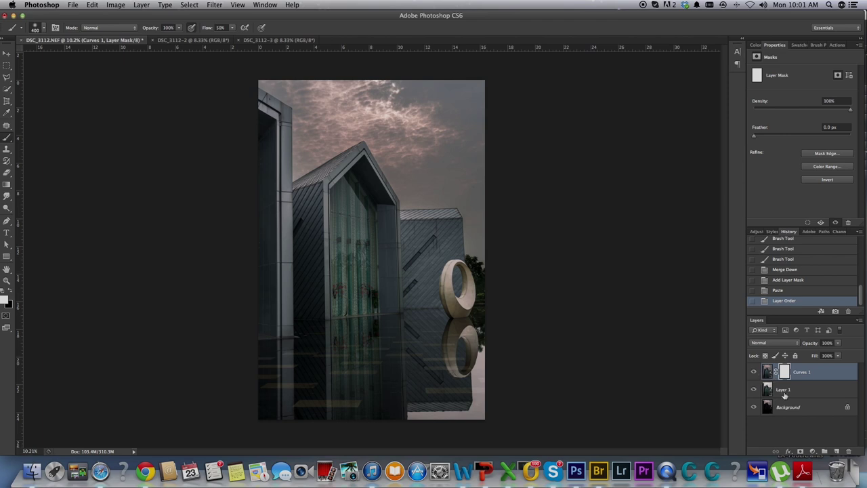
# Select Layer 1 and toggle Curves 1 to compare the image with and without it
pyautogui.click(783, 390)
pyautogui.click(752, 372)
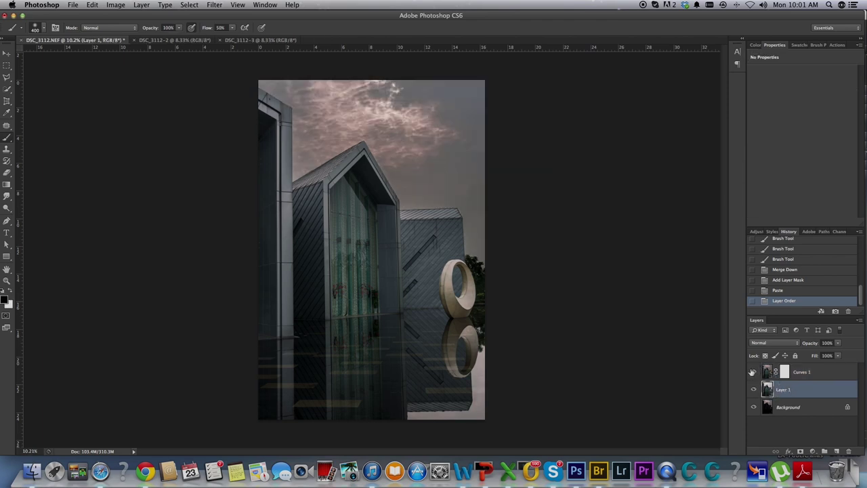
pyautogui.click(753, 372)
pyautogui.click(754, 372)
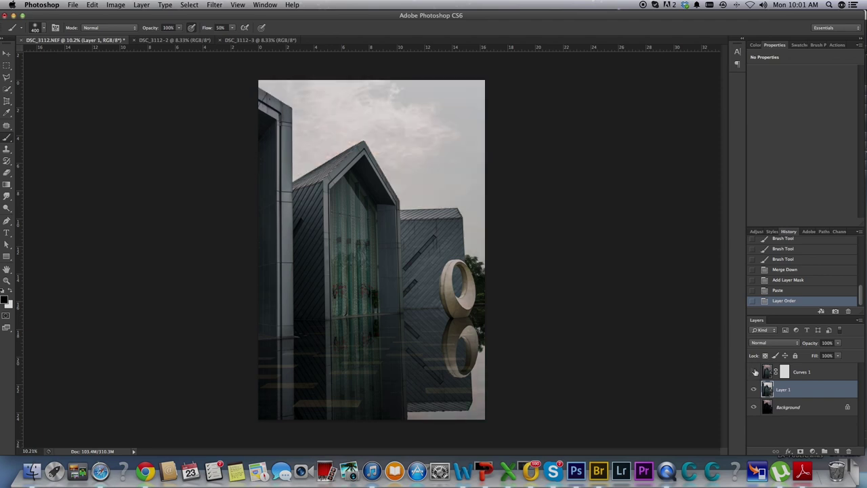
pyautogui.click(812, 452)
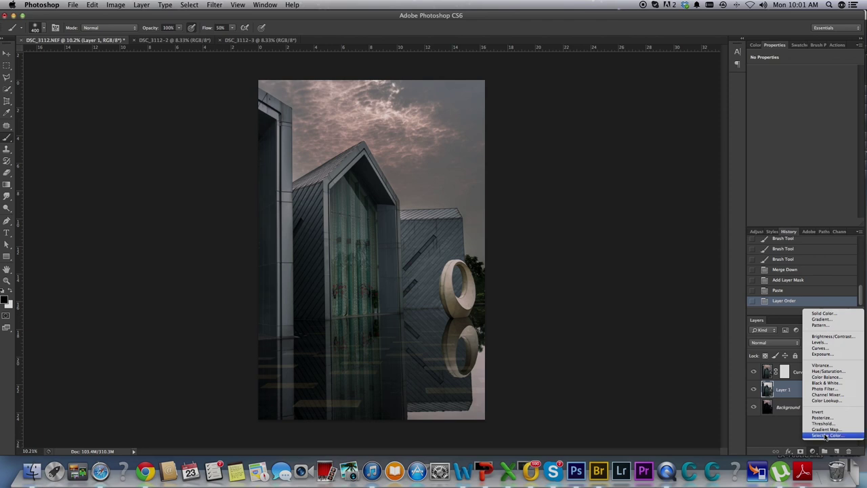
# Add a Selective Color adjustment clipped to Layer 1, hide Curves 1, and set Whites Black to −1
pyautogui.click(825, 435)
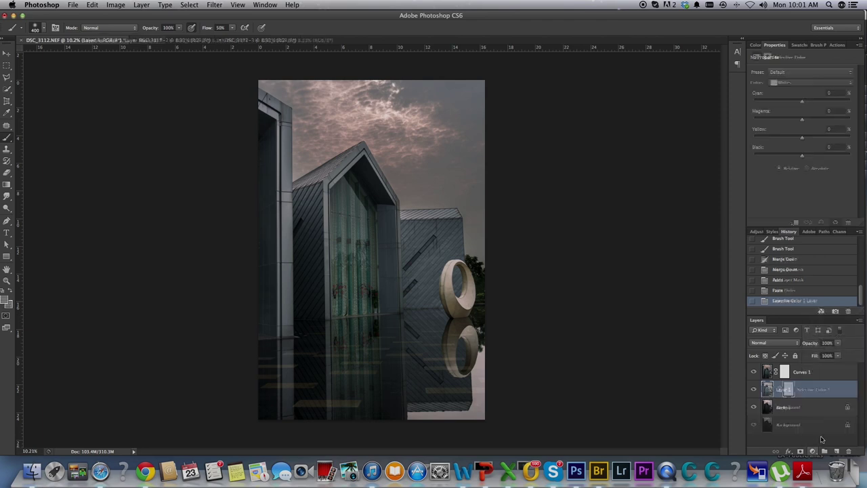
pyautogui.keyDown('alt'); pyautogui.click(812, 395); pyautogui.keyUp('alt')
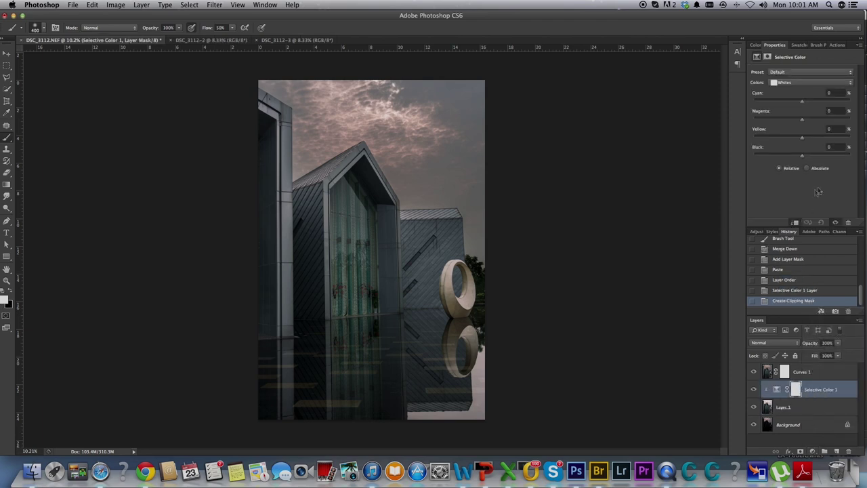
pyautogui.click(754, 371)
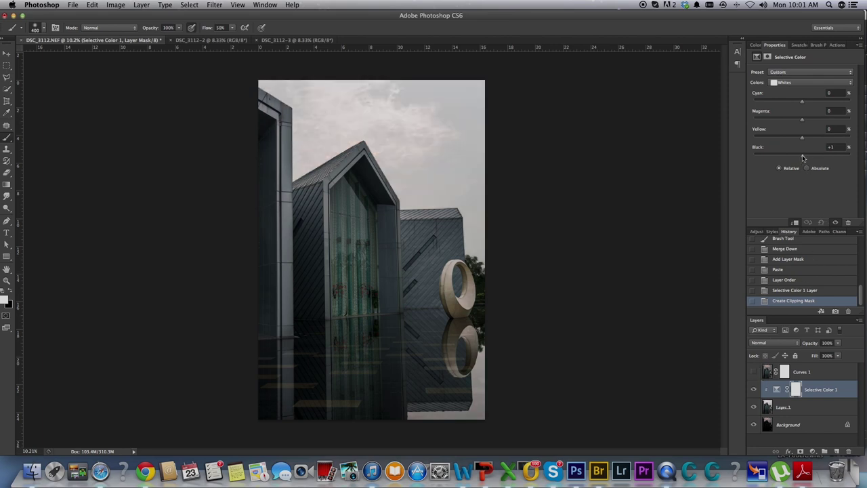
pyautogui.moveTo(803, 158); pyautogui.dragTo(803, 156)
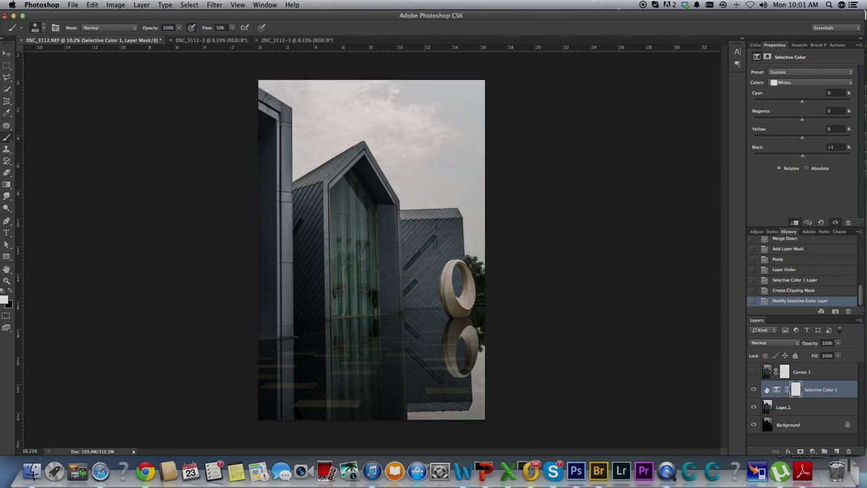
pyautogui.click(752, 372)
# Copy the DSC_3112-3 exposure and return to DSC_3112.NEF
pyautogui.click(276, 41)
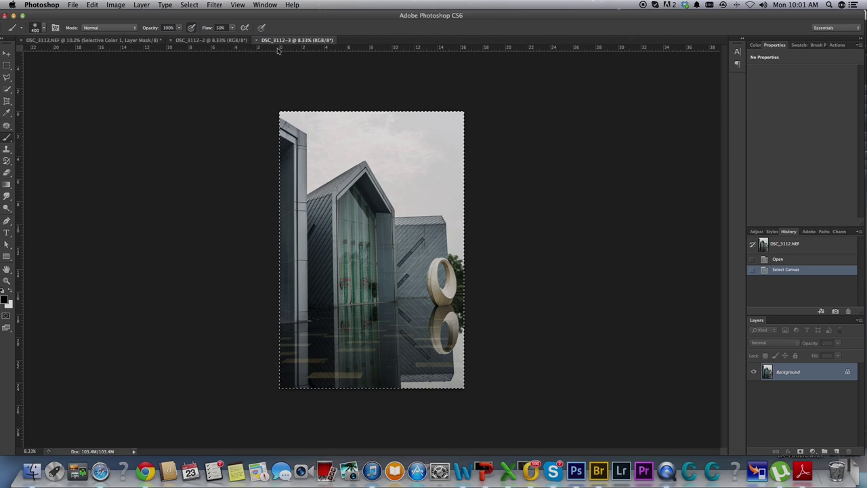
pyautogui.click(216, 41)
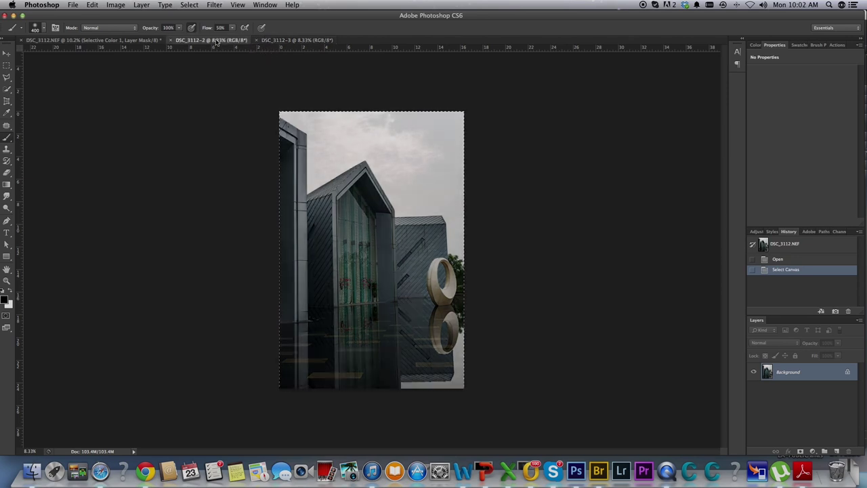
pyautogui.click(282, 41)
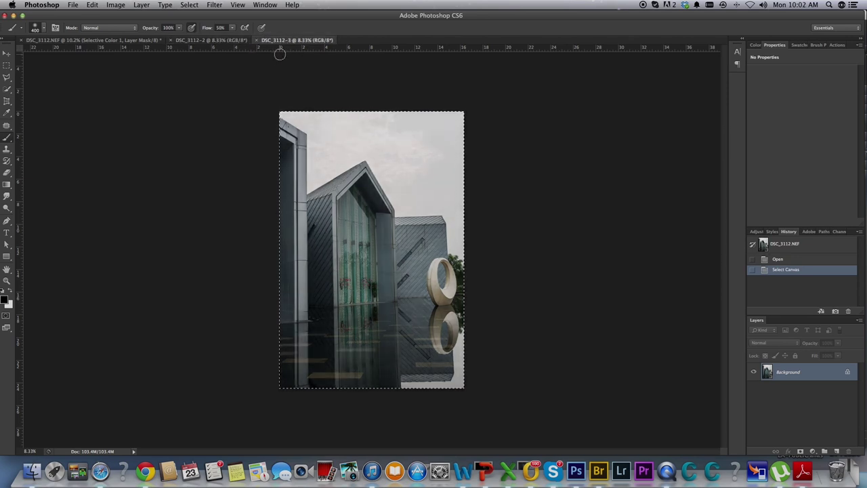
pyautogui.press('super+c')
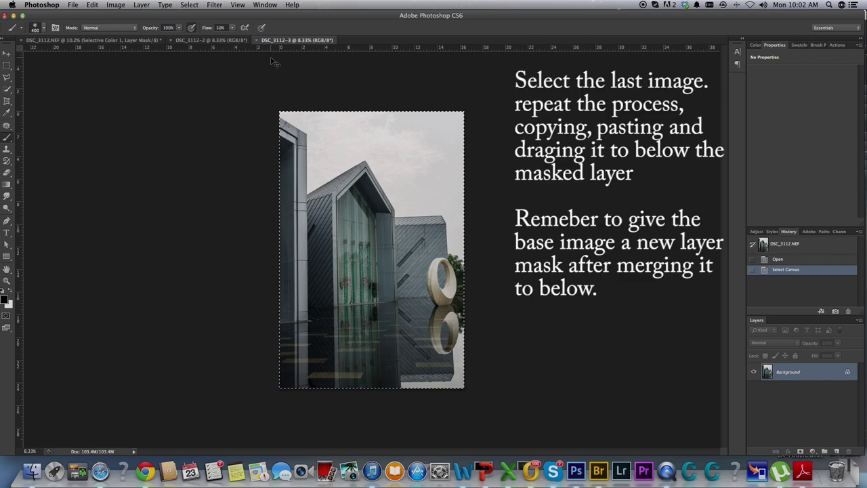
pyautogui.click(122, 41)
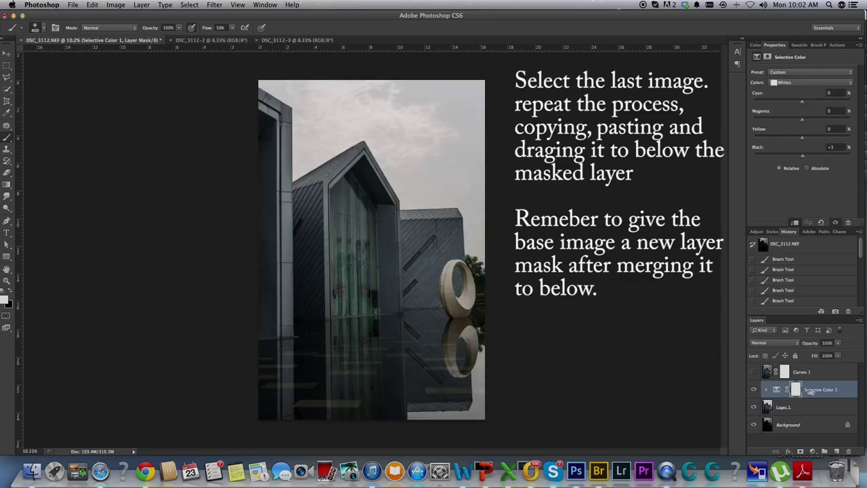
# Delete Selective Color 1 and the old Layer 1, leaving Curves 1 active and visible
pyautogui.press('Delete')
pyautogui.click(753, 372)
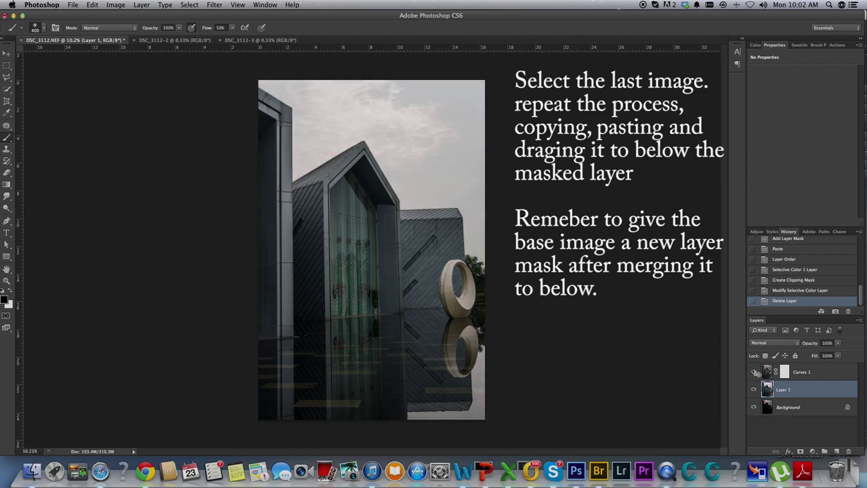
pyautogui.click(755, 372)
pyautogui.press('Delete')
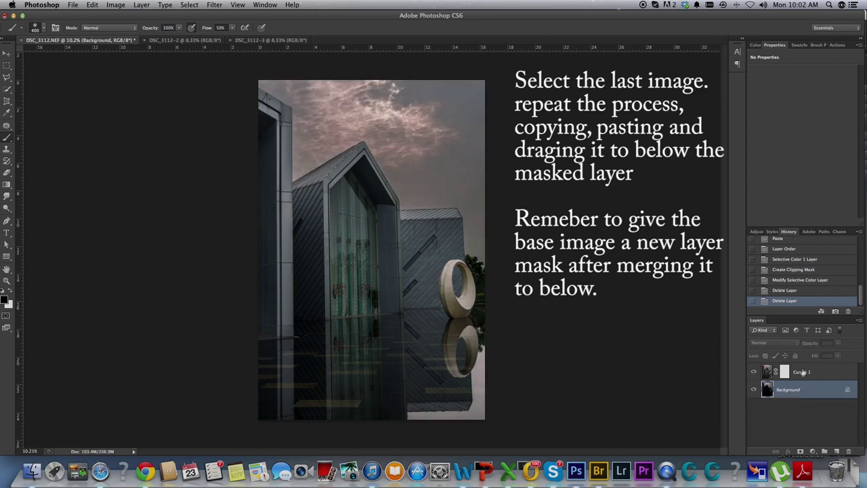
pyautogui.click(801, 372)
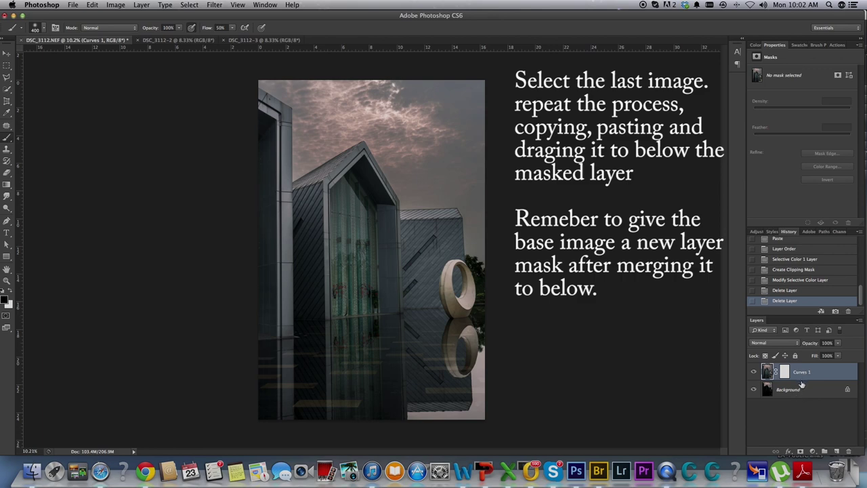
# Paste the new exposure beneath Curves 1, hide Curves 1, and add a fresh Selective Color adjustment
pyautogui.press('super+v')
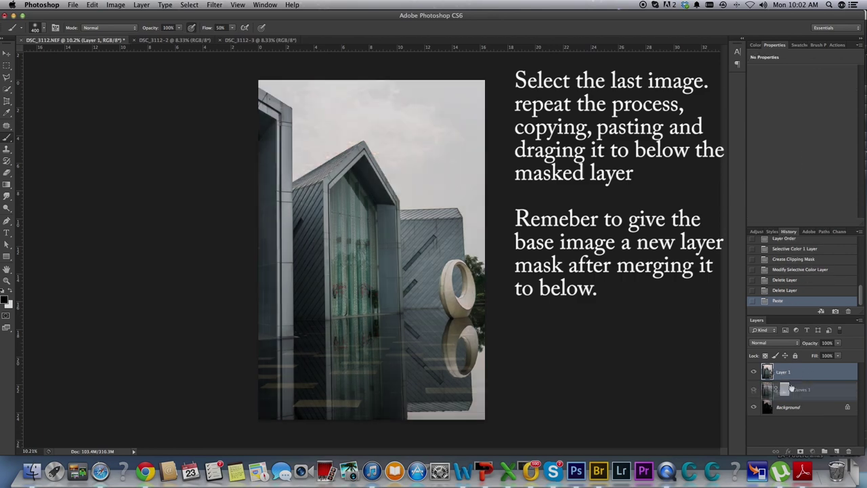
pyautogui.moveTo(798, 373); pyautogui.dragTo(792, 393)
pyautogui.click(754, 372)
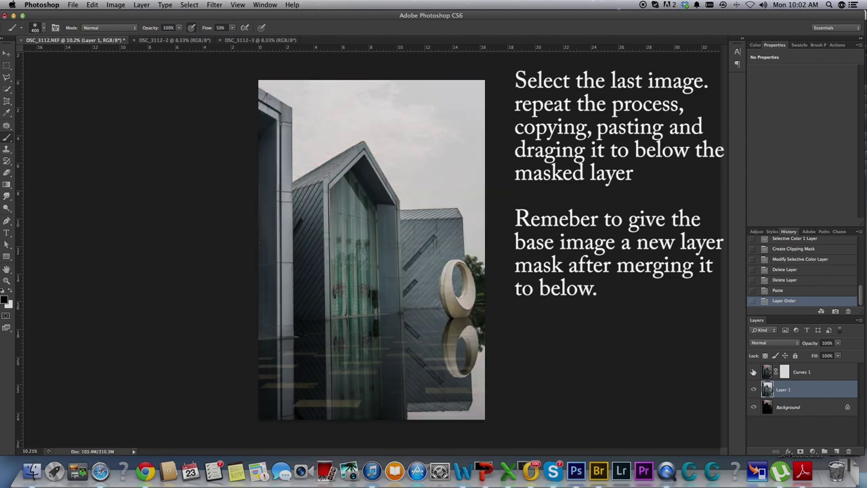
pyautogui.click(757, 374)
pyautogui.click(813, 450)
pyautogui.click(813, 437)
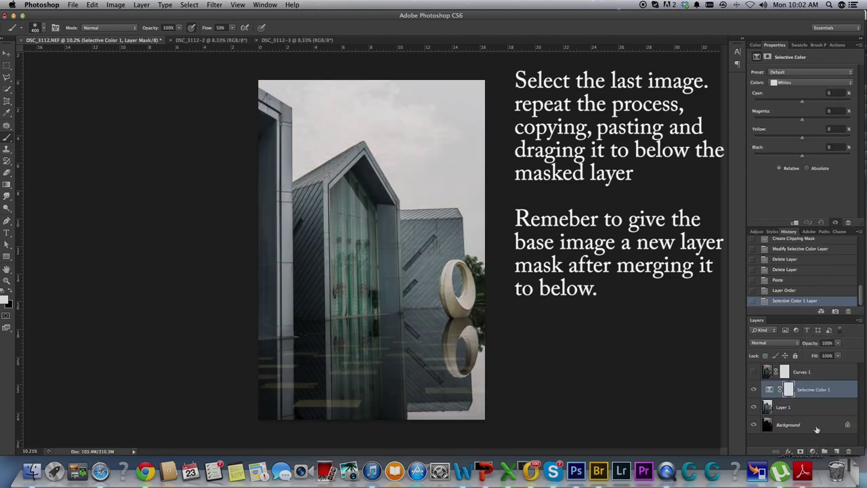
# Clip Selective Color 1 to Layer 1 and set Whites to Magenta +14, Yellow +5, Black -12
pyautogui.keyDown('alt'); pyautogui.click(806, 396); pyautogui.keyUp('alt')
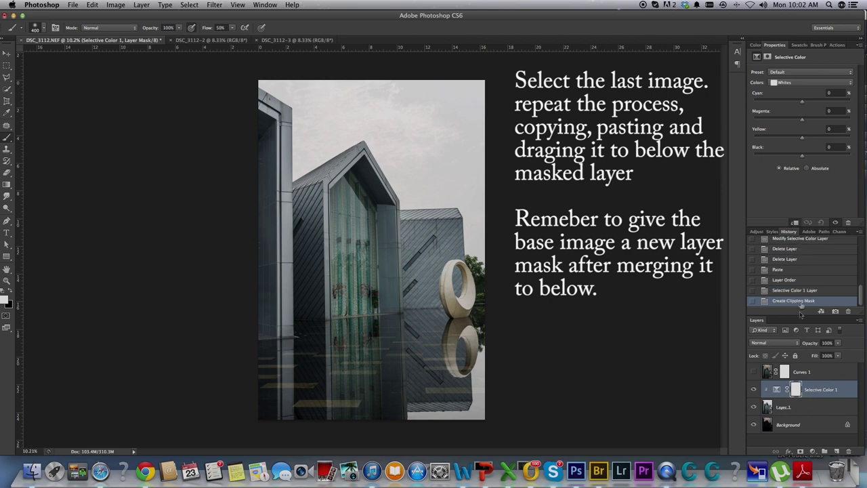
pyautogui.moveTo(802, 155)
pyautogui.mouseDown()
pyautogui.moveTo(786, 155)
pyautogui.moveTo(798, 156)
pyautogui.mouseUp()
pyautogui.moveTo(790, 160); pyautogui.dragTo(794, 168)
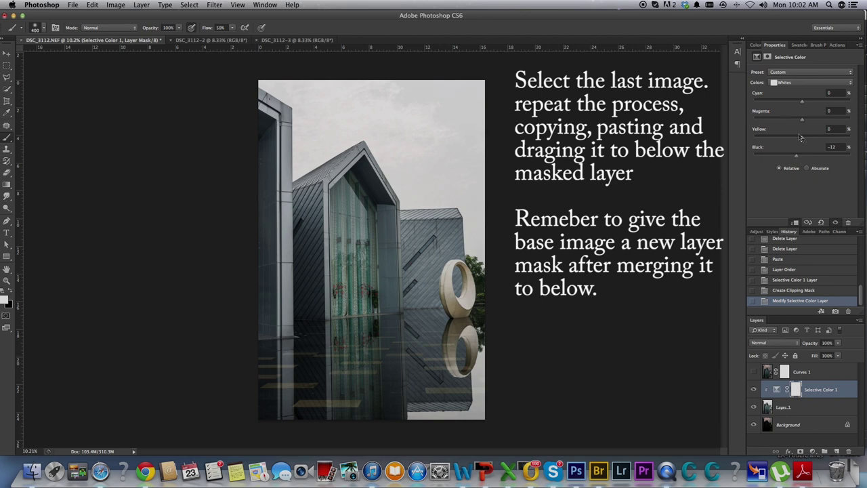
pyautogui.moveTo(812, 140); pyautogui.dragTo(798, 140)
# Zoom in and pan across the roof to check the colour, then zoom back out
pyautogui.moveTo(348, 140)
pyautogui.mouseDown()
pyautogui.moveTo(393, 129)
pyautogui.moveTo(485, 235)
pyautogui.moveTo(503, 228)
pyautogui.mouseUp()
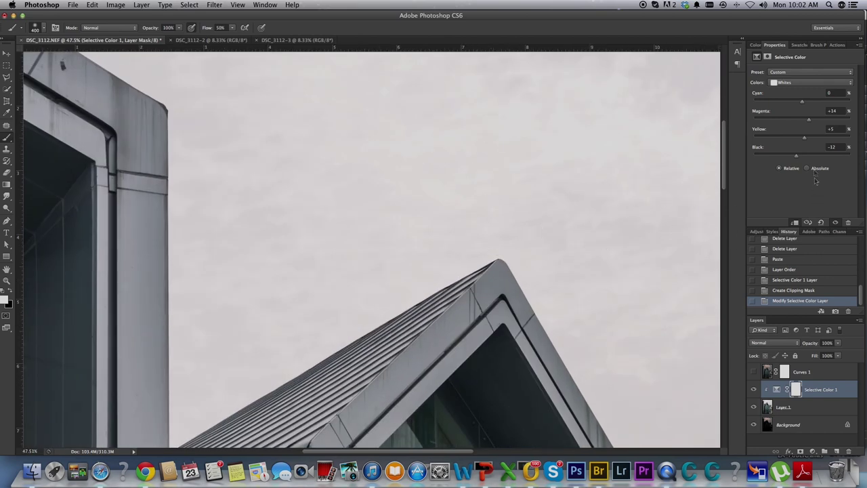
pyautogui.moveTo(589, 226)
pyautogui.mouseDown()
pyautogui.moveTo(576, 228)
pyautogui.moveTo(575, 219)
pyautogui.moveTo(560, 231)
pyautogui.mouseUp()
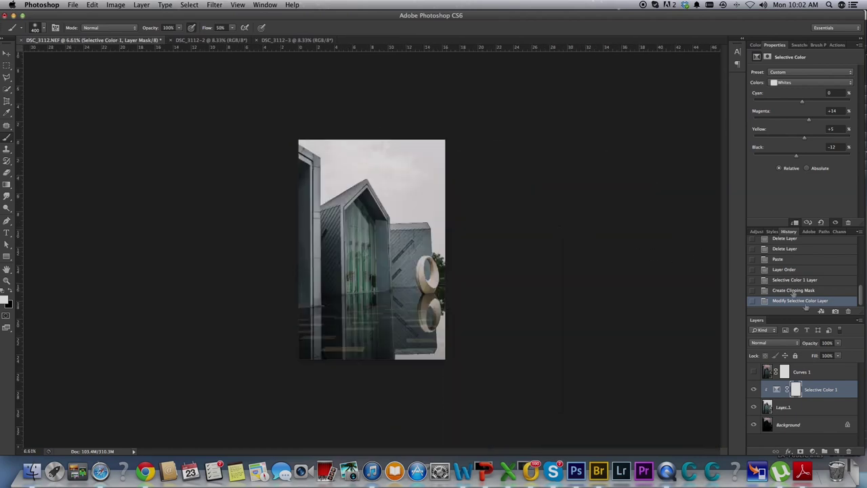
pyautogui.click(818, 390)
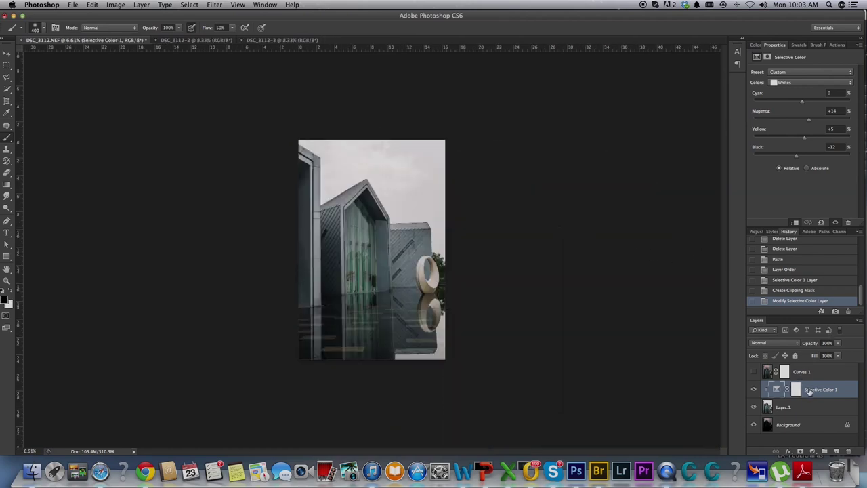
# Delete Selective Color 1 and make the visible Curves 1 mask the active target
pyautogui.press('Delete')
pyautogui.click(754, 372)
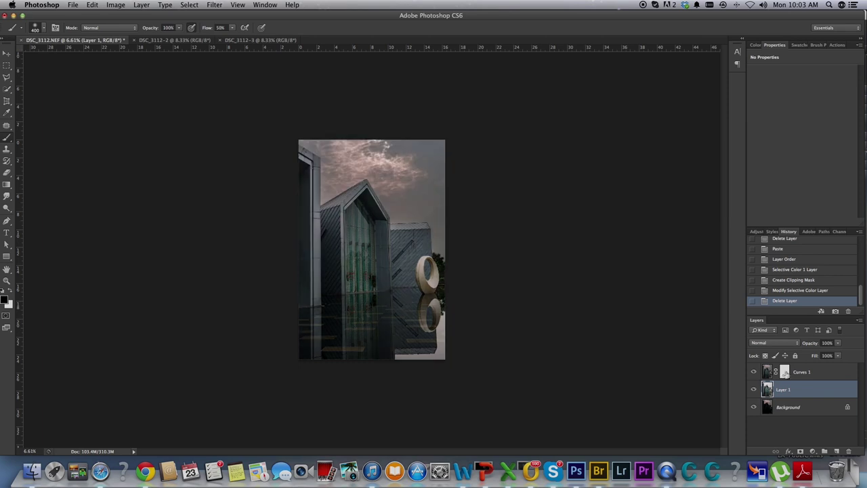
pyautogui.click(785, 372)
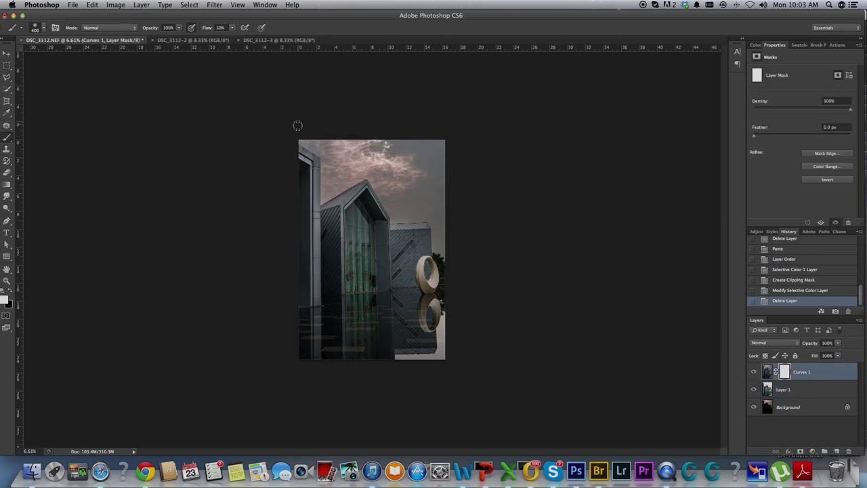
pyautogui.moveTo(326, 195)
pyautogui.mouseDown()
pyautogui.moveTo(347, 183)
pyautogui.moveTo(359, 155)
pyautogui.mouseUp()
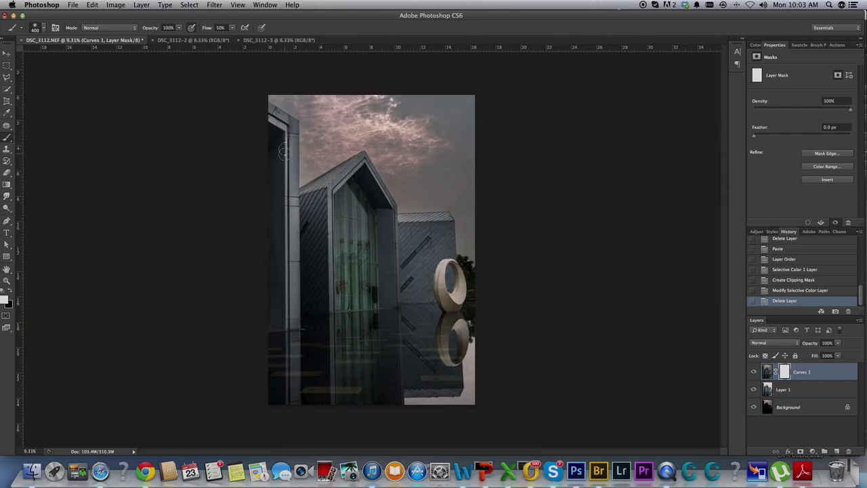
# Quick-select the left pillar, then shrink the brush to 100 and subtract the bulge beside it
pyautogui.click(7, 89)
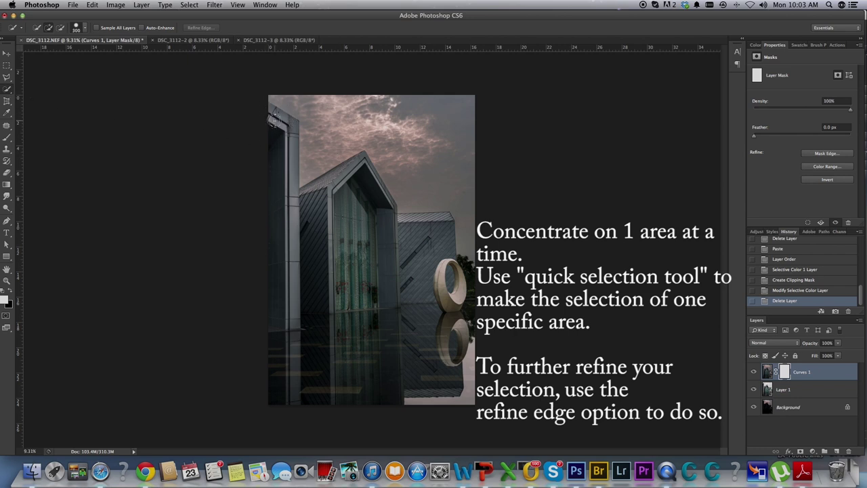
pyautogui.moveTo(262, 107)
pyautogui.mouseDown()
pyautogui.moveTo(281, 122)
pyautogui.moveTo(294, 318)
pyautogui.moveTo(273, 304)
pyautogui.moveTo(269, 226)
pyautogui.moveTo(271, 205)
pyautogui.moveTo(292, 183)
pyautogui.mouseUp()
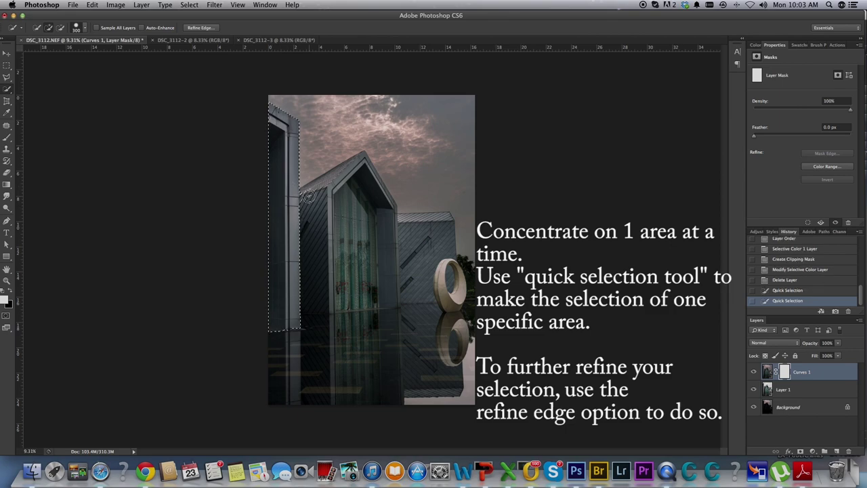
pyautogui.scroll(2, 312, 202)
pyautogui.scroll(4, 315, 197)
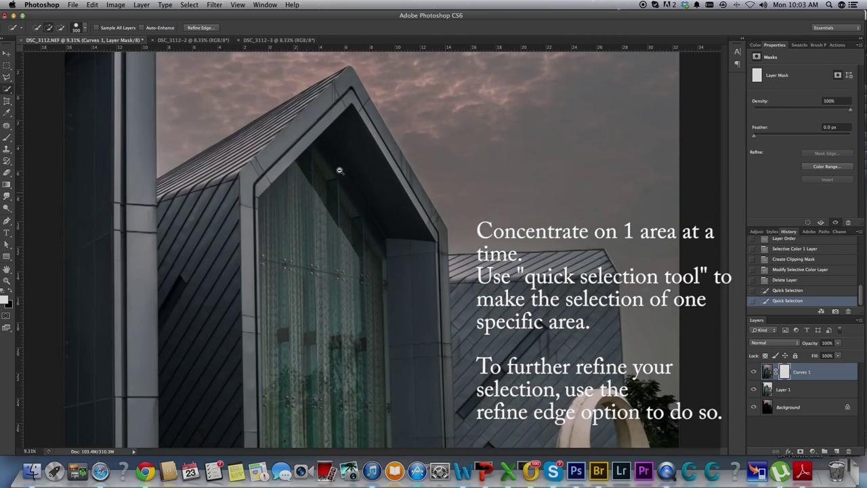
pyautogui.scroll(3, 321, 184)
pyautogui.press('[')
pyautogui.press('[')
pyautogui.press('[')
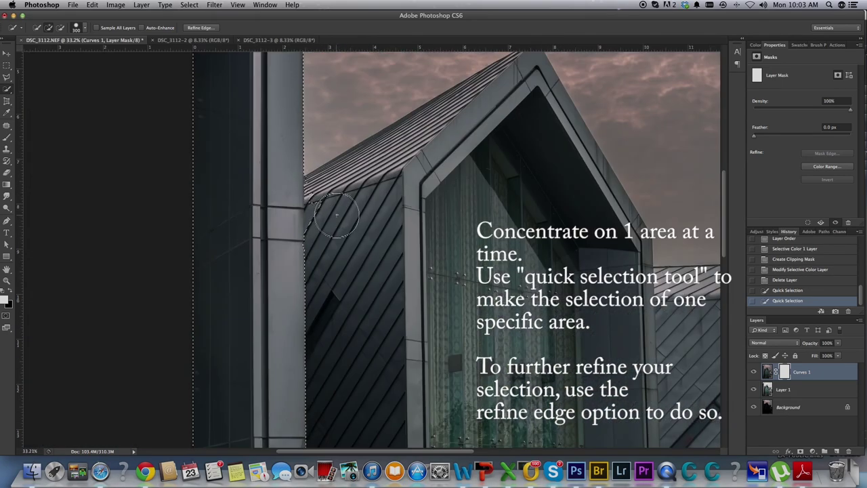
pyautogui.press('[')
pyautogui.press('[')
pyautogui.press('[')
pyautogui.moveTo(315, 237); pyautogui.dragTo(311, 179)
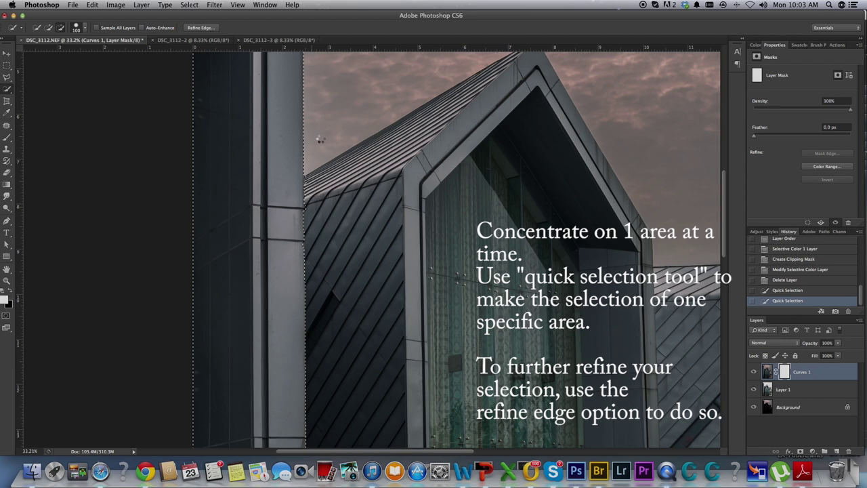
# Refine the pillar selection's edge with Smart Radius at 3.6 px
pyautogui.click(200, 27)
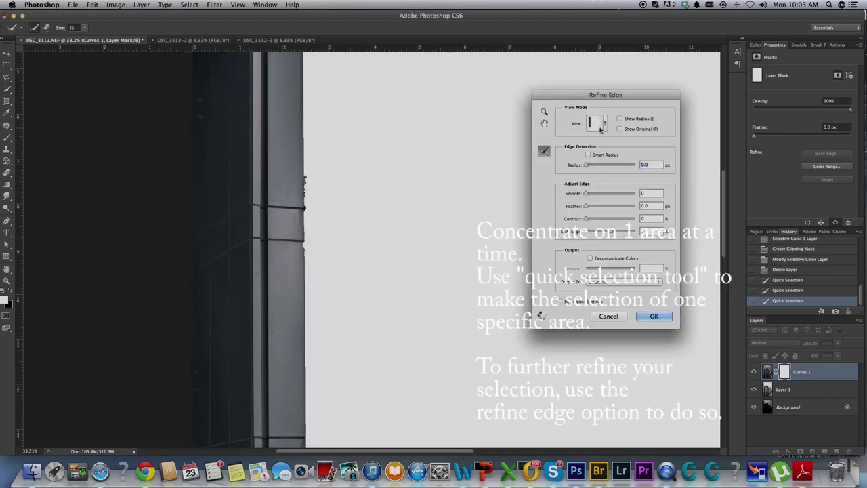
pyautogui.click(588, 155)
pyautogui.moveTo(587, 166); pyautogui.dragTo(594, 166)
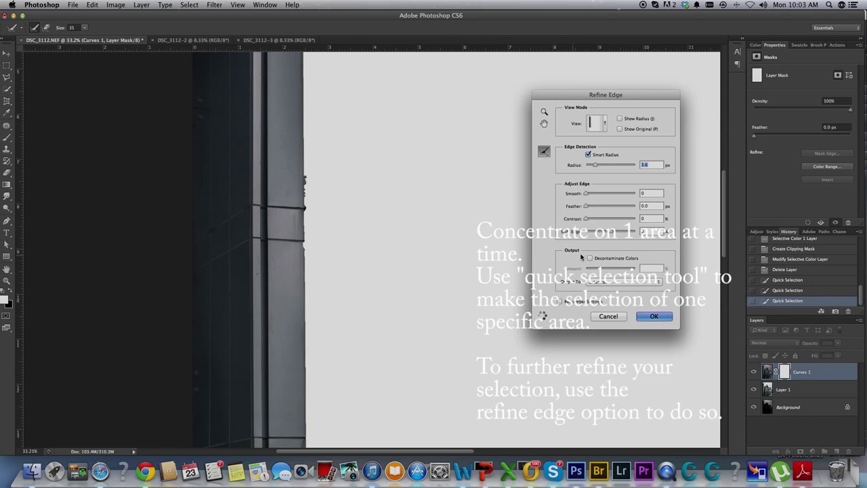
pyautogui.press('Return')
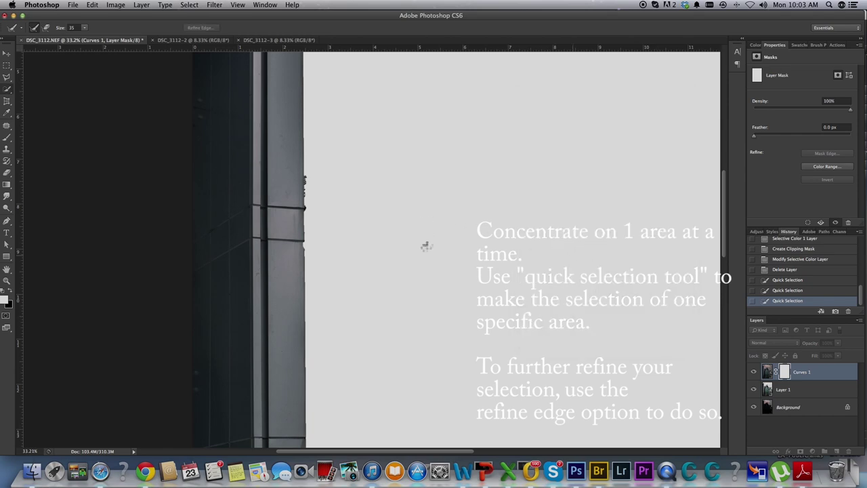
# Drag a gradient over the pillar in the Curves 1 mask, then deselect
pyautogui.hotkey('ctrl', '-')
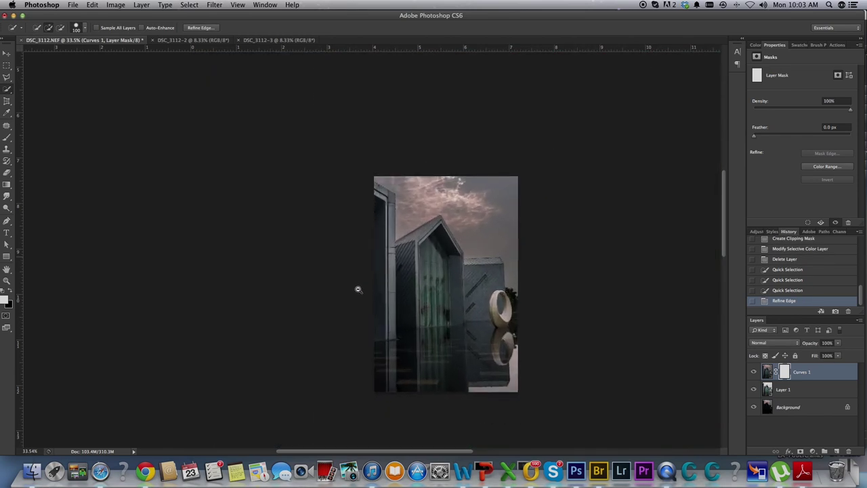
pyautogui.click(7, 184)
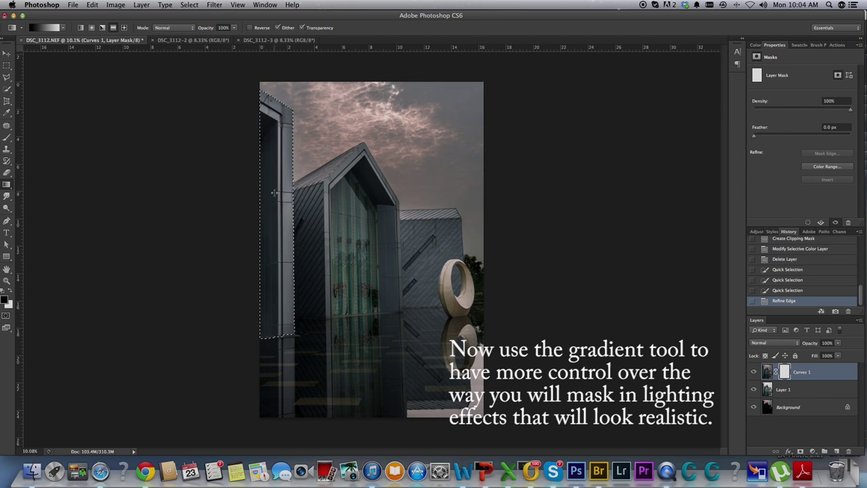
pyautogui.moveTo(274, 194); pyautogui.dragTo(303, 369)
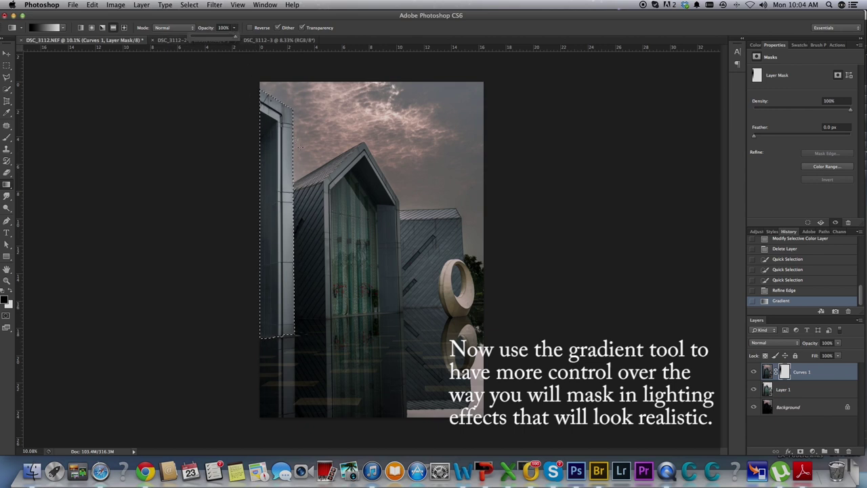
pyautogui.hotkey('ctrl', 'd')
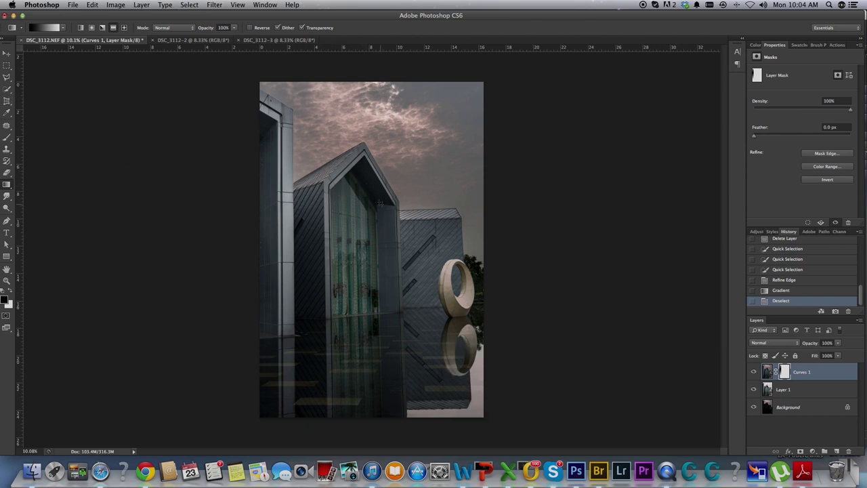
# Quick-select the central building's roof edge, left wall, right column and glass column
pyautogui.click(7, 90)
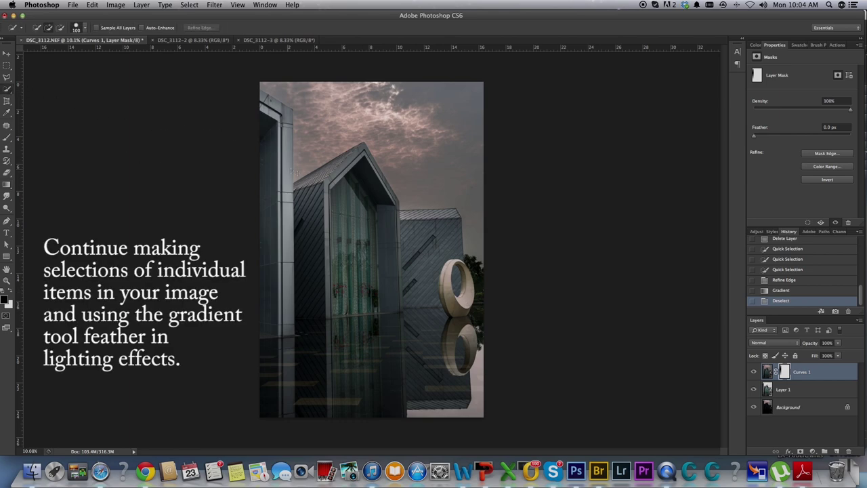
pyautogui.scroll(3, 314, 185)
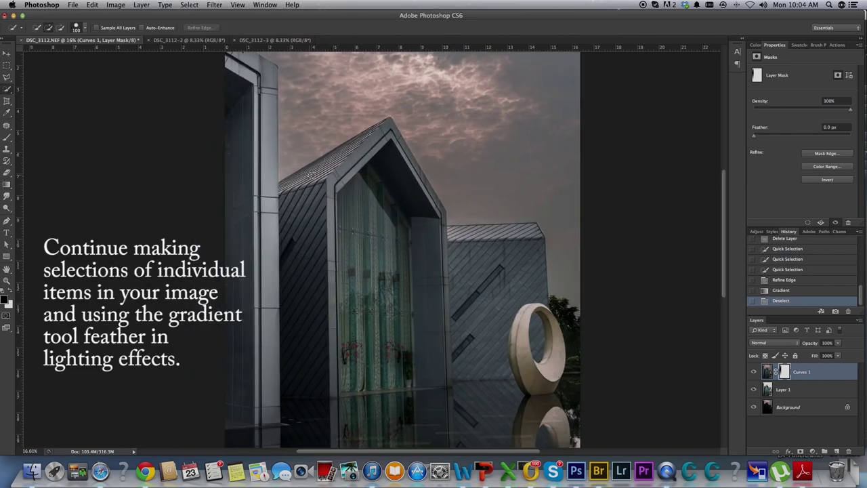
pyautogui.moveTo(288, 185); pyautogui.dragTo(302, 173)
pyautogui.moveTo(286, 190); pyautogui.dragTo(300, 343)
pyautogui.moveTo(300, 344); pyautogui.dragTo(295, 437)
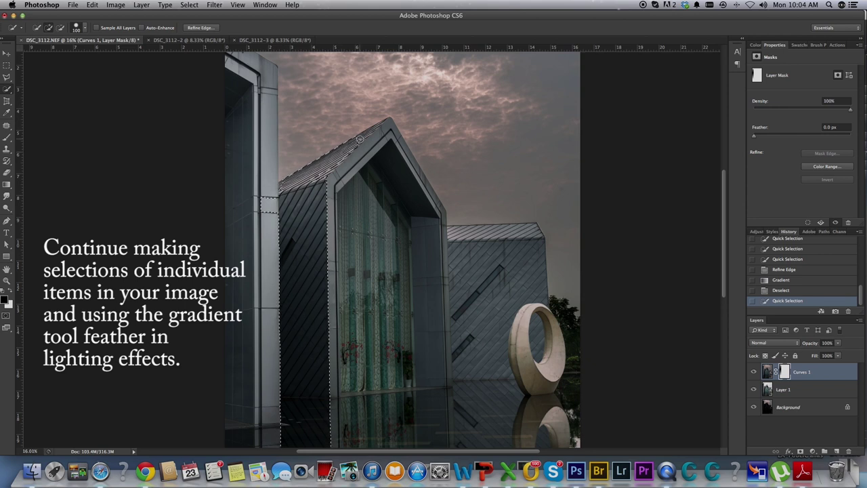
pyautogui.moveTo(344, 152)
pyautogui.mouseDown()
pyautogui.moveTo(407, 163)
pyautogui.moveTo(420, 185)
pyautogui.mouseUp()
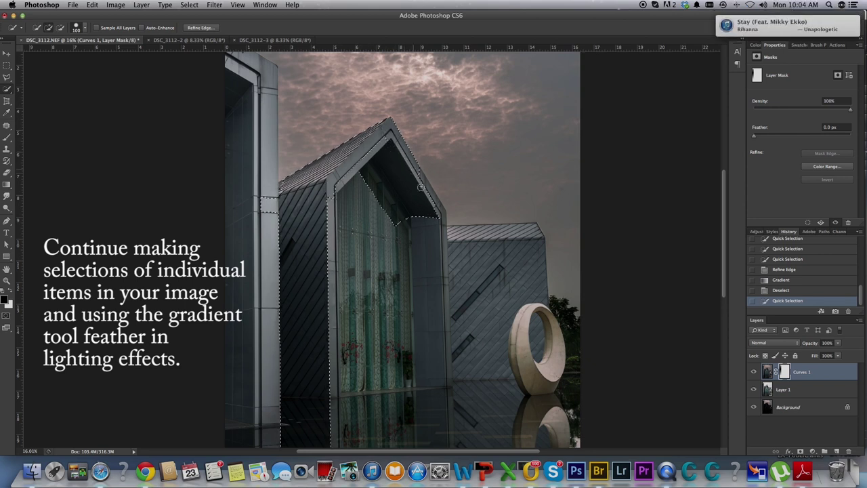
pyautogui.moveTo(430, 204)
pyautogui.mouseDown()
pyautogui.moveTo(433, 374)
pyautogui.moveTo(425, 325)
pyautogui.mouseUp()
pyautogui.moveTo(405, 251)
pyautogui.mouseDown()
pyautogui.moveTo(388, 206)
pyautogui.moveTo(336, 203)
pyautogui.mouseUp()
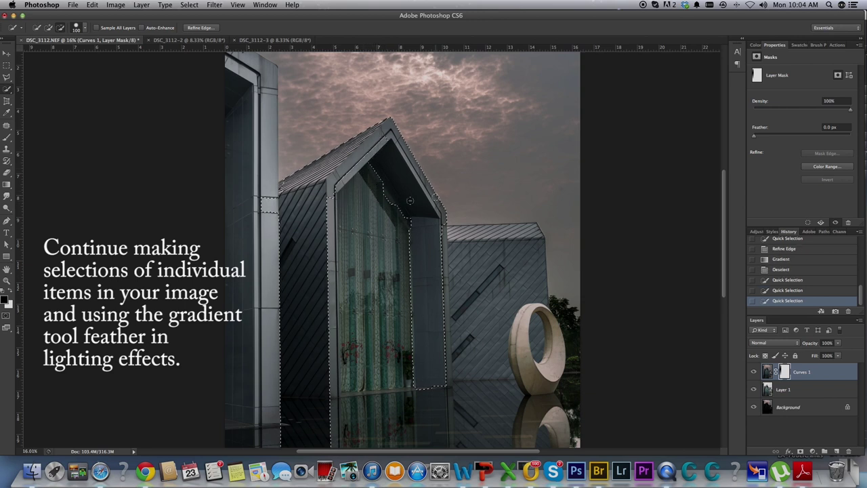
# Extend the selection down the lower column and fit its edges to the pillar's right side
pyautogui.moveTo(411, 243); pyautogui.dragTo(427, 290)
pyautogui.scroll(-5, 427, 290)
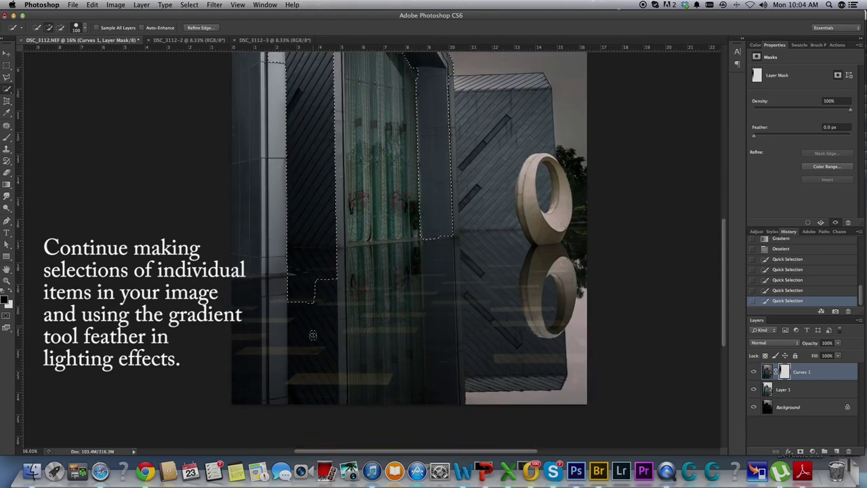
pyautogui.moveTo(316, 290)
pyautogui.mouseDown()
pyautogui.moveTo(311, 379)
pyautogui.moveTo(318, 283)
pyautogui.moveTo(318, 383)
pyautogui.mouseUp()
pyautogui.moveTo(383, 244); pyautogui.dragTo(369, 324)
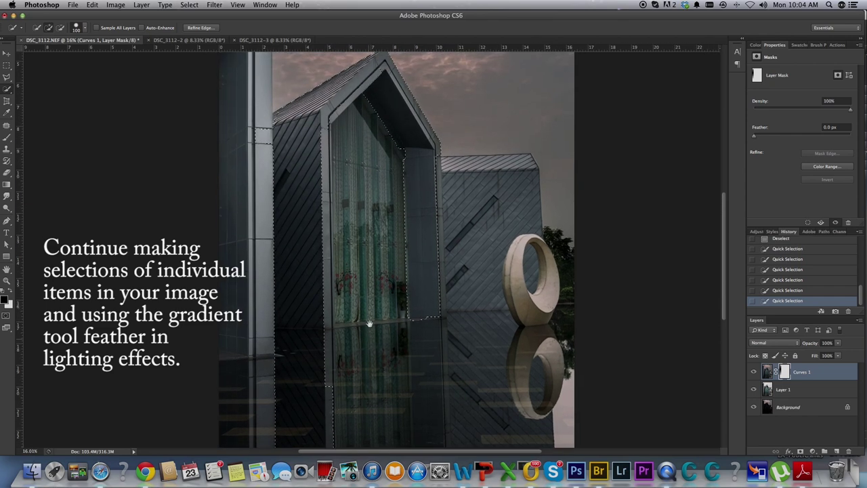
pyautogui.moveTo(330, 350); pyautogui.dragTo(326, 178)
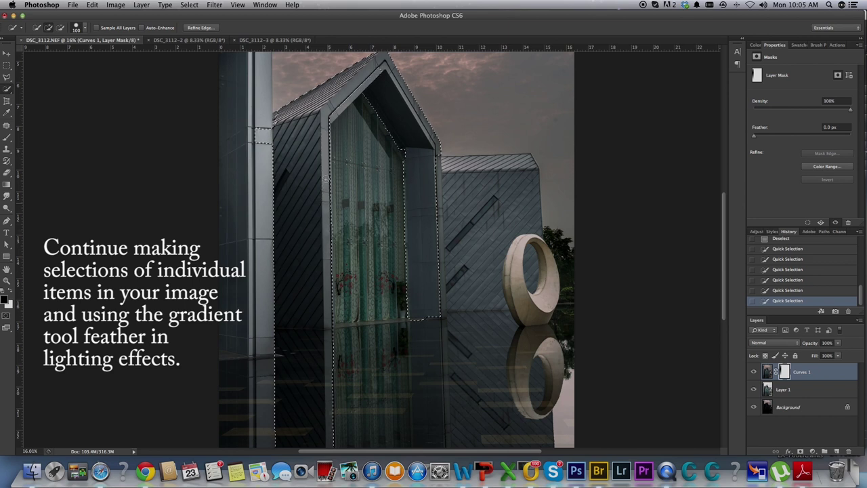
pyautogui.click(347, 111)
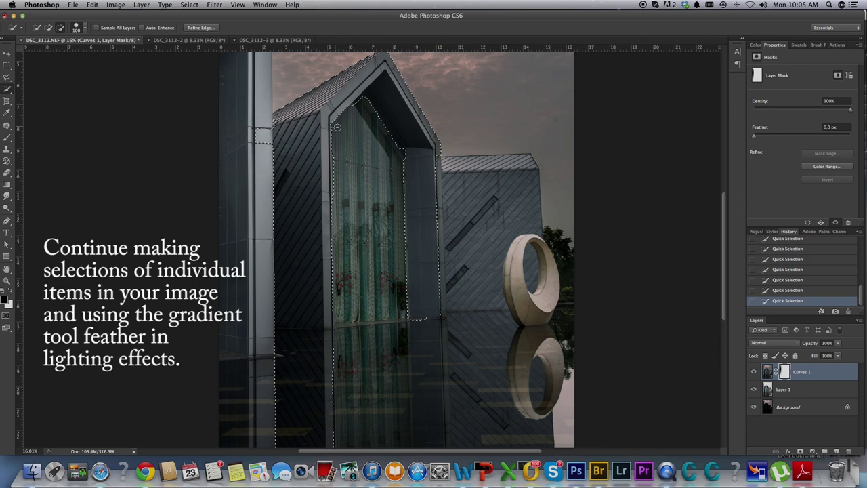
pyautogui.press('alt')
pyautogui.press('alt')
pyautogui.press('alt')
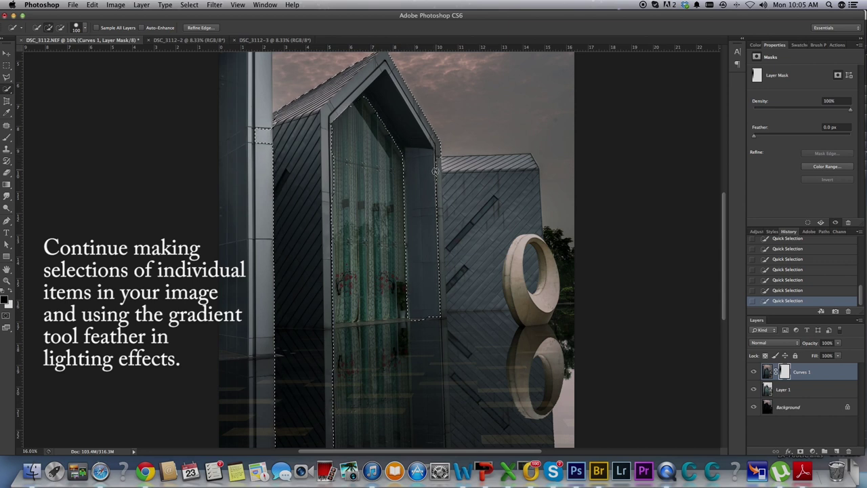
pyautogui.moveTo(437, 189); pyautogui.dragTo(436, 301)
pyautogui.click(421, 372)
# Add the lower facade and its reflection to the building selection
pyautogui.scroll(3, 478, 300)
pyautogui.scroll(1, 465, 294)
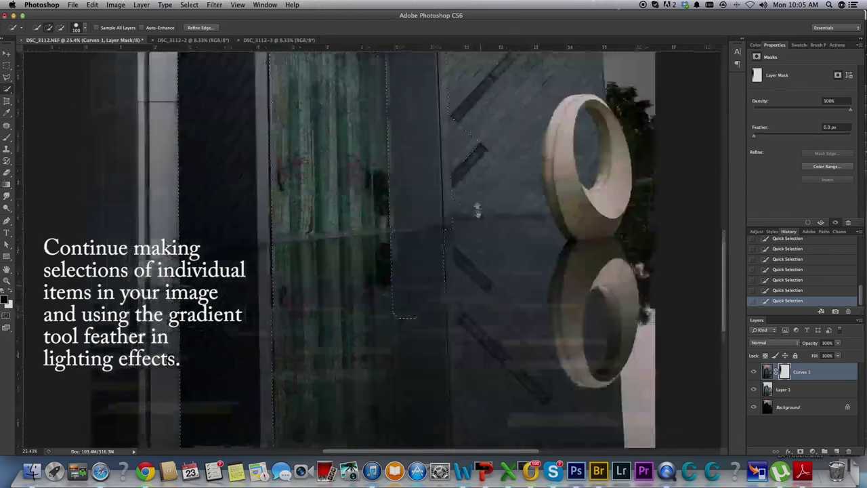
pyautogui.moveTo(434, 186); pyautogui.dragTo(424, 369)
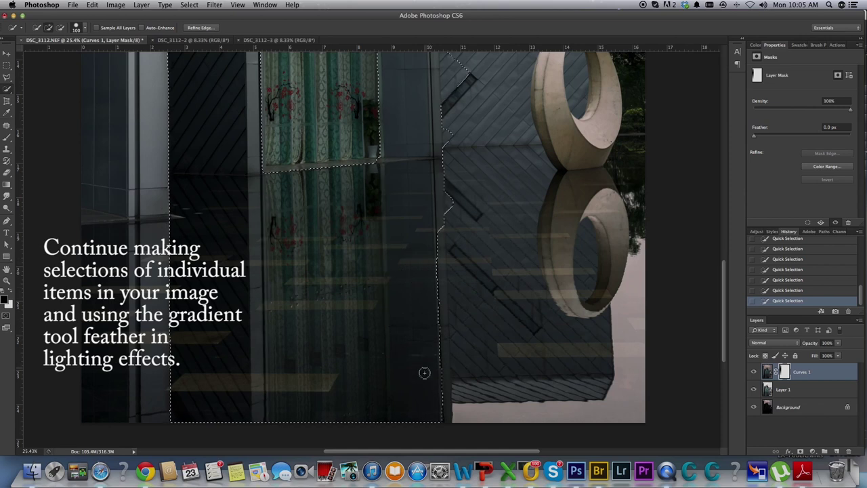
pyautogui.moveTo(424, 369); pyautogui.dragTo(429, 283)
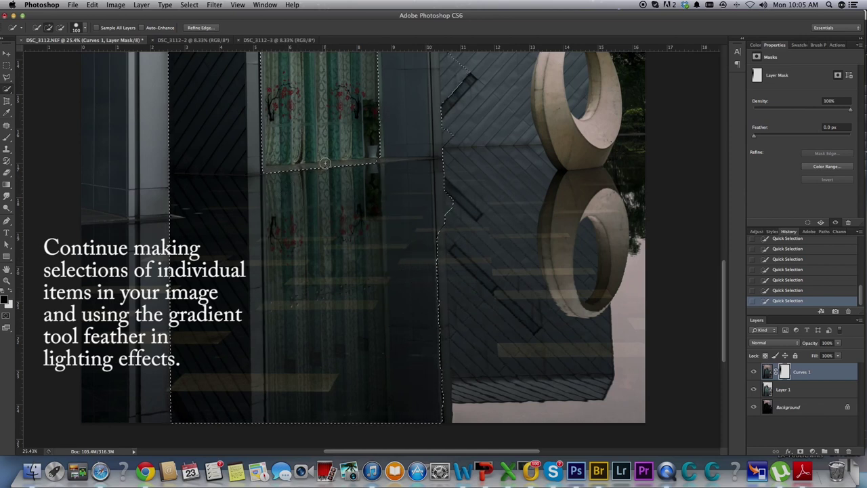
pyautogui.scroll(5, 318, 217)
pyautogui.hscroll(4, 341, 242)
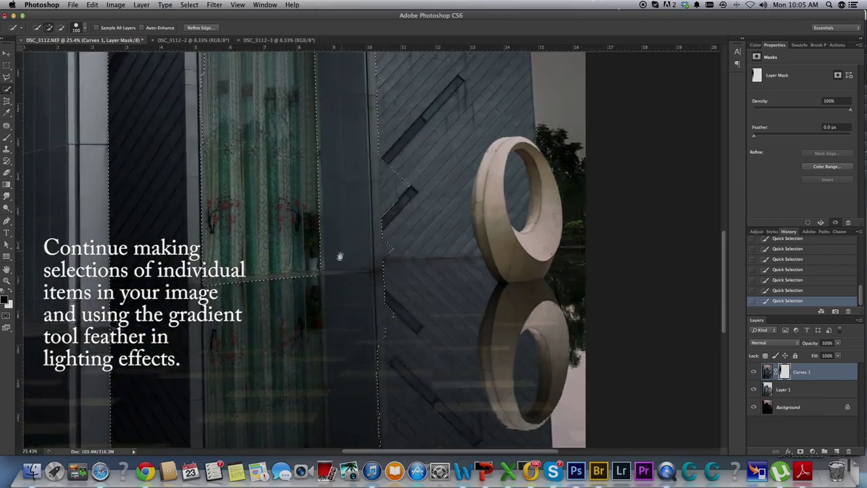
pyautogui.scroll(5, 349, 244)
pyautogui.hscroll(2, 349, 244)
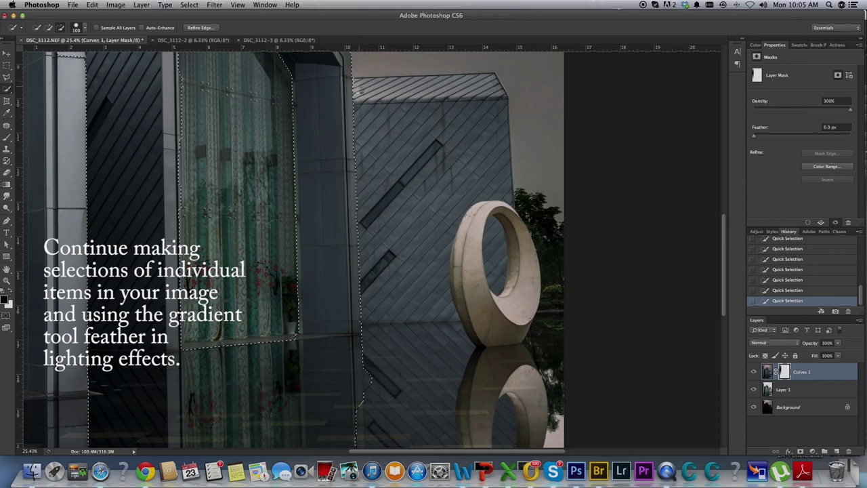
# Straighten the selection edge along the wall and include the wall around the ring's reflection
pyautogui.moveTo(372, 132)
pyautogui.mouseDown()
pyautogui.moveTo(374, 240)
pyautogui.moveTo(478, 149)
pyautogui.moveTo(530, 170)
pyautogui.moveTo(498, 181)
pyautogui.mouseUp()
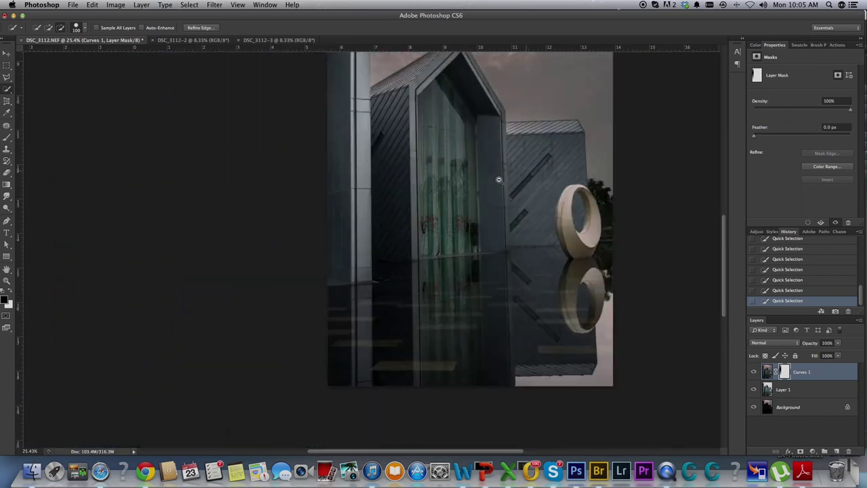
pyautogui.moveTo(517, 287); pyautogui.dragTo(558, 273)
pyautogui.moveTo(527, 242); pyautogui.dragTo(517, 262)
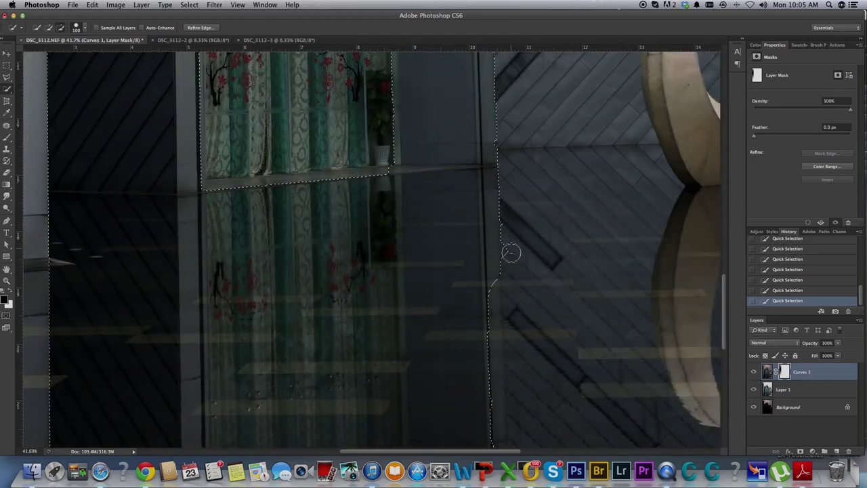
pyautogui.moveTo(567, 332); pyautogui.dragTo(474, 238)
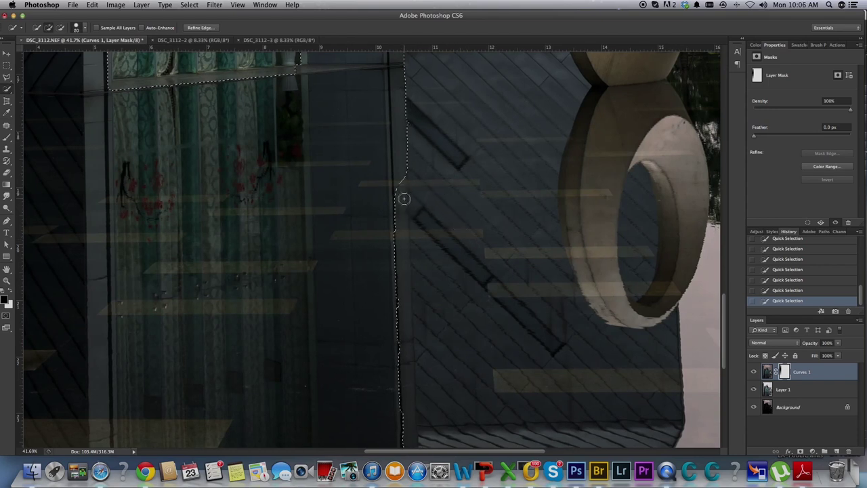
pyautogui.moveTo(398, 209); pyautogui.dragTo(410, 289)
pyautogui.moveTo(405, 287); pyautogui.dragTo(407, 407)
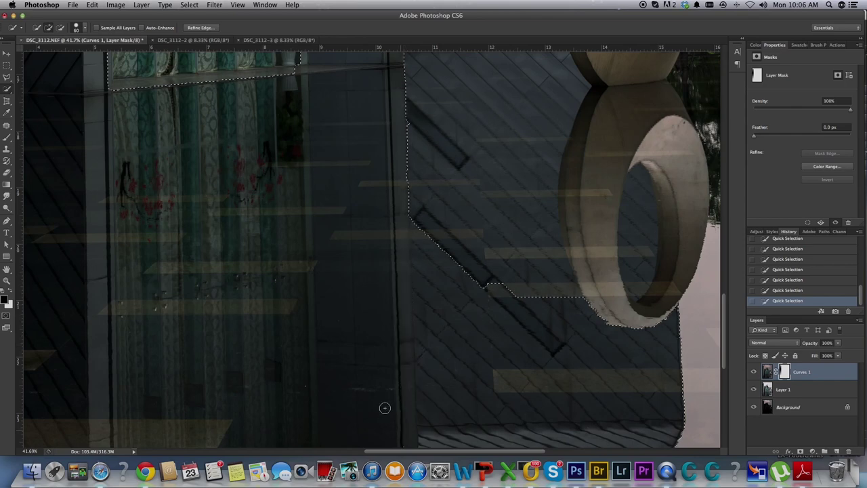
# Subtract the rear box, ring sculpture and a stray top-left patch from the selection
pyautogui.scroll(-5, 501, 329)
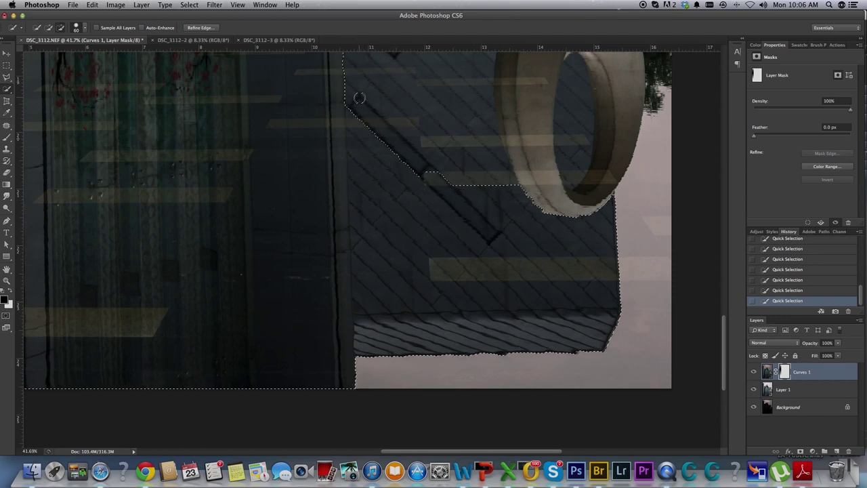
pyautogui.moveTo(358, 130); pyautogui.dragTo(382, 314)
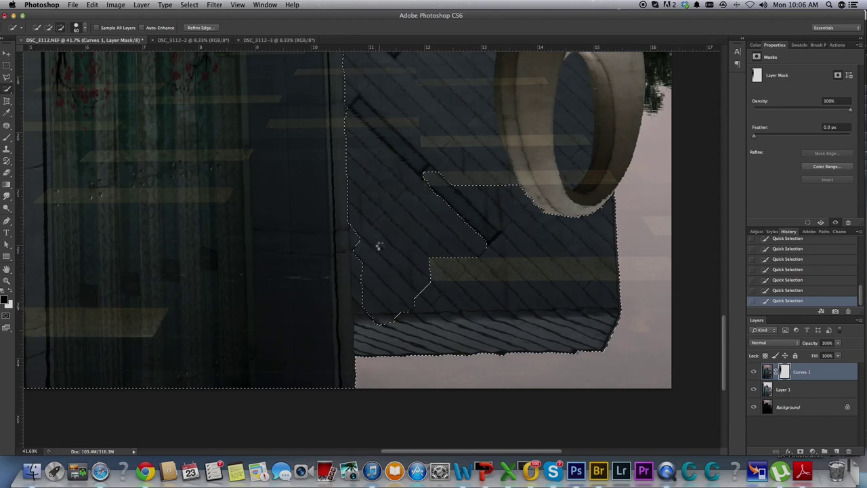
pyautogui.moveTo(362, 271); pyautogui.dragTo(370, 326)
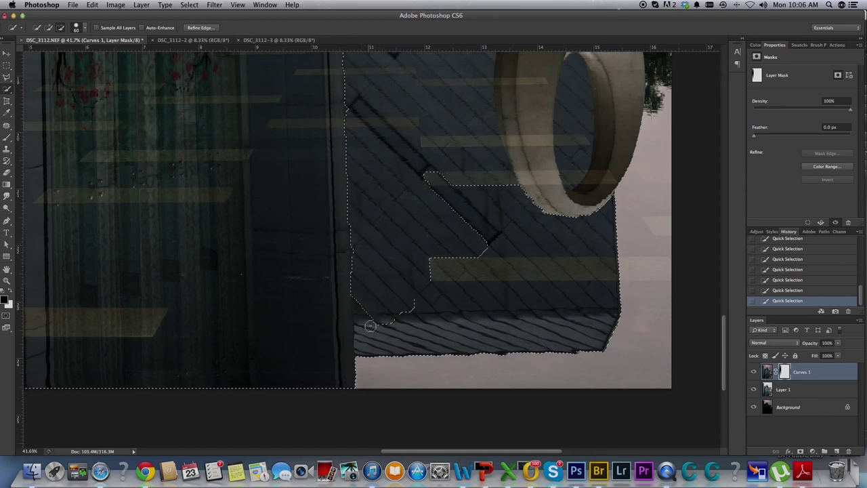
pyautogui.click(478, 349)
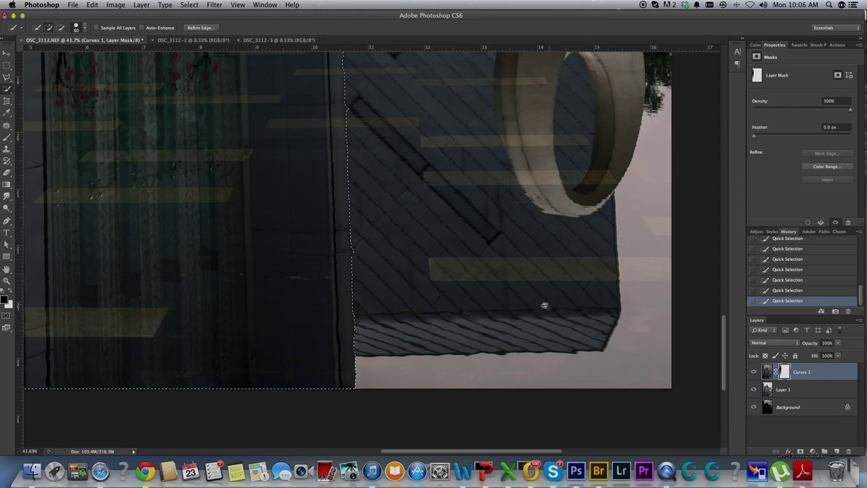
pyautogui.scroll(-5, 544, 306)
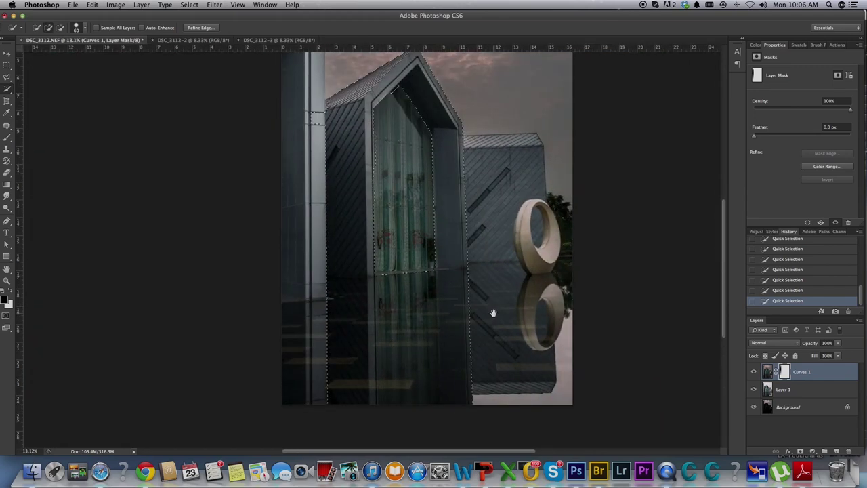
pyautogui.moveTo(493, 313); pyautogui.dragTo(494, 316)
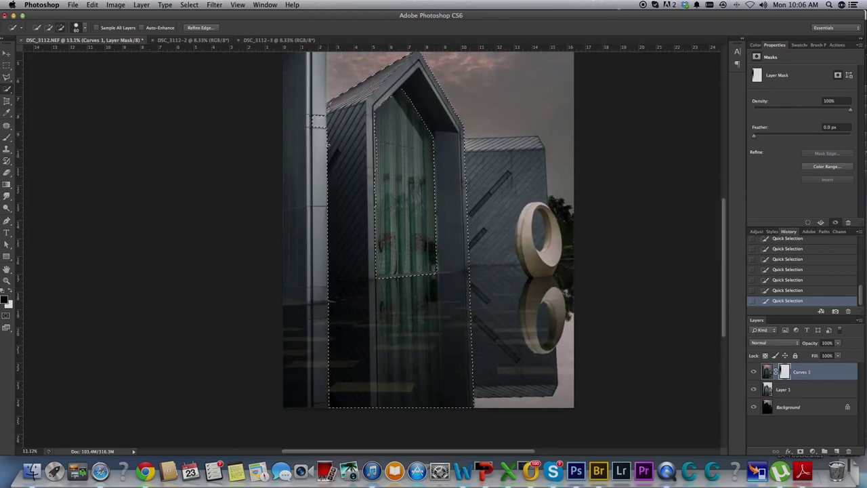
pyautogui.keyDown('alt'); pyautogui.click(319, 121); pyautogui.keyUp('alt')
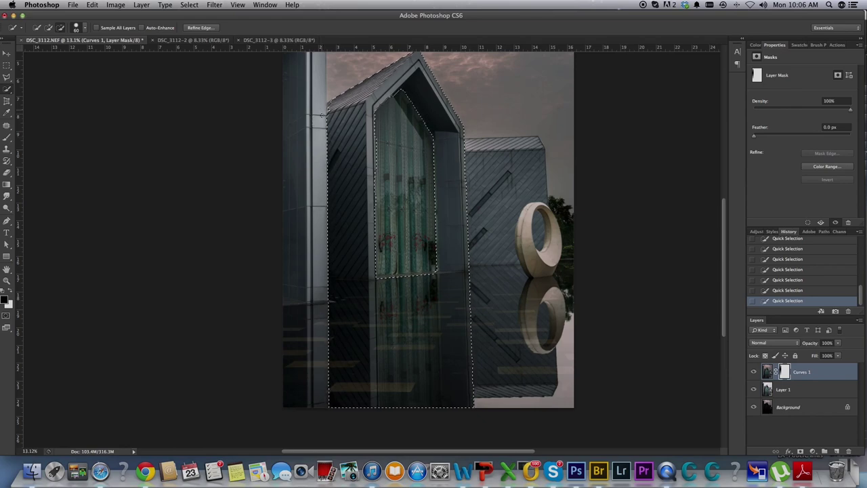
# Shrink the Quick Selection brush to 20 and subtract the bulge into the roof
pyautogui.scroll(10, 374, 72)
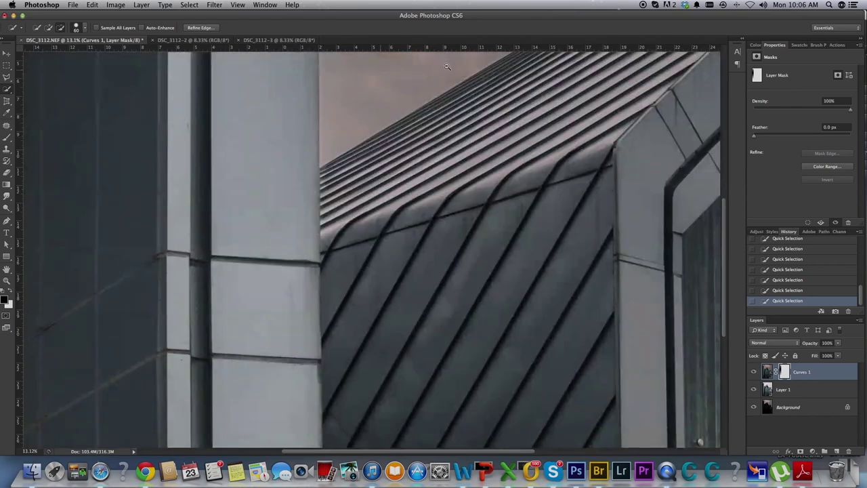
pyautogui.press('[')
pyautogui.press('[')
pyautogui.press('[')
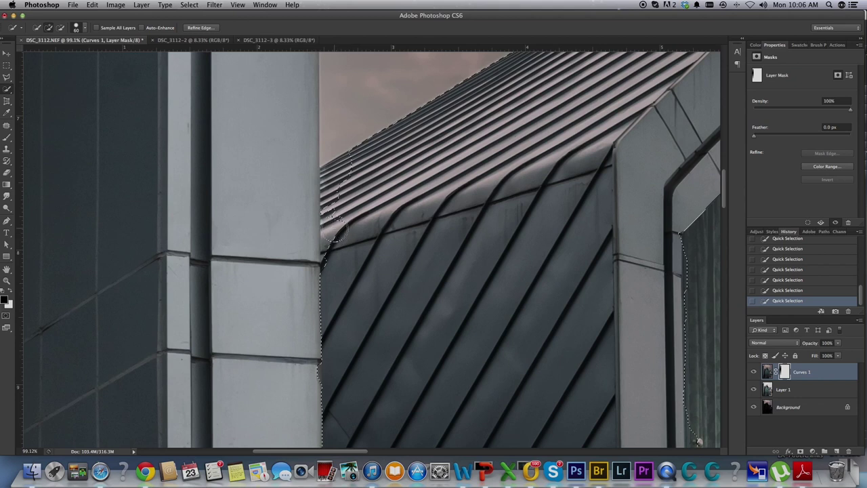
pyautogui.press('[')
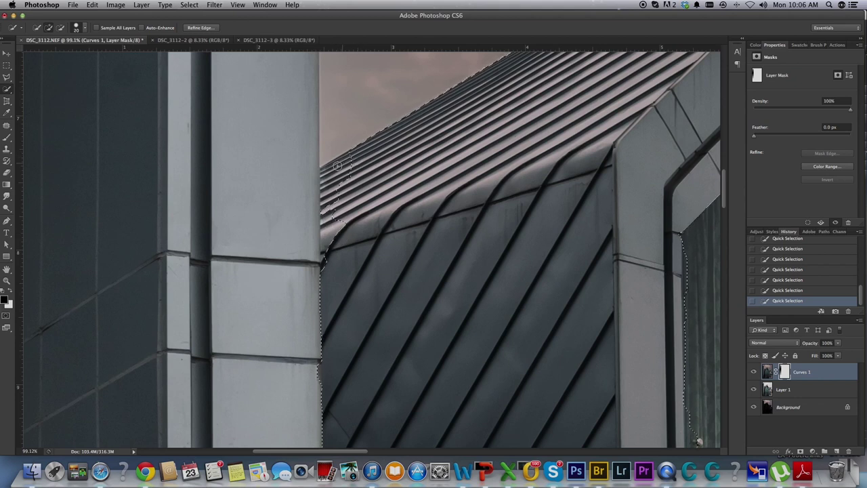
pyautogui.moveTo(328, 171); pyautogui.dragTo(327, 248)
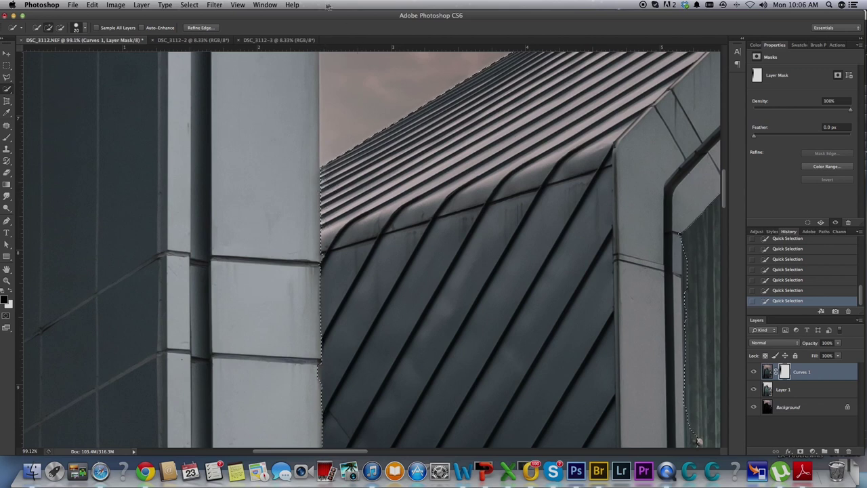
# Apply Refine Edge with Smart Radius at 3.2 px to the front building selection
pyautogui.click(201, 28)
pyautogui.click(588, 154)
pyautogui.moveTo(587, 165); pyautogui.dragTo(594, 167)
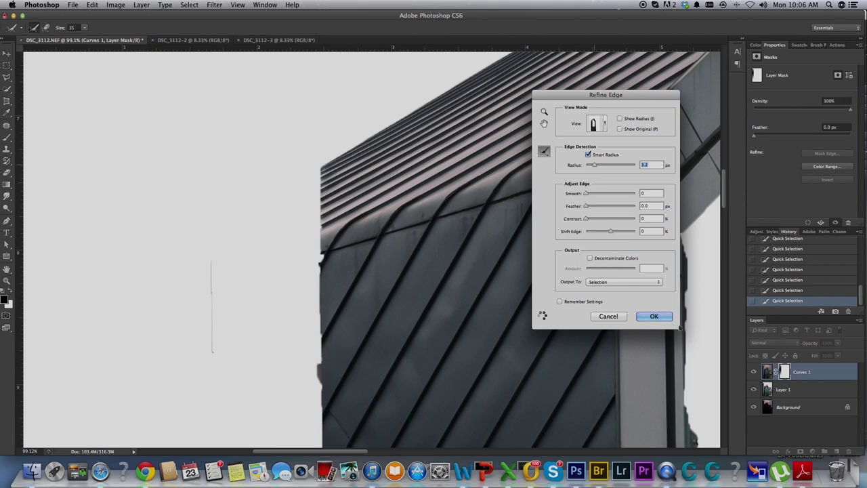
pyautogui.click(655, 317)
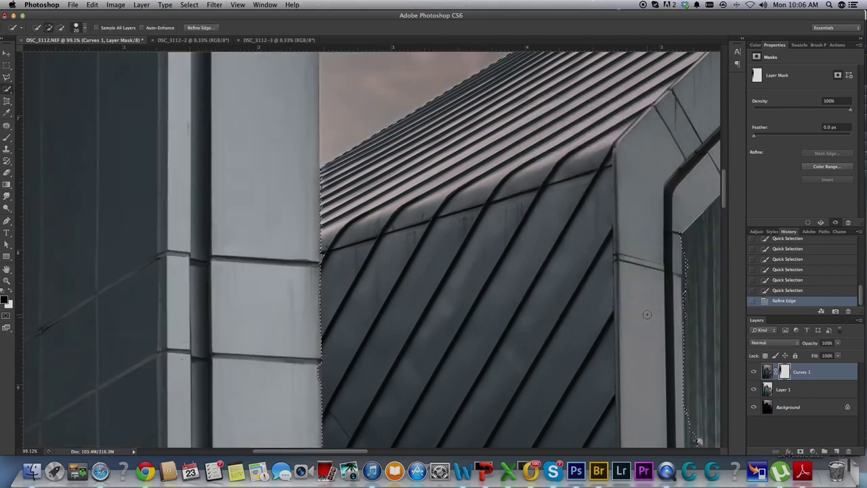
pyautogui.moveTo(687, 345)
pyautogui.mouseDown()
pyautogui.moveTo(502, 215)
pyautogui.moveTo(430, 272)
pyautogui.mouseUp()
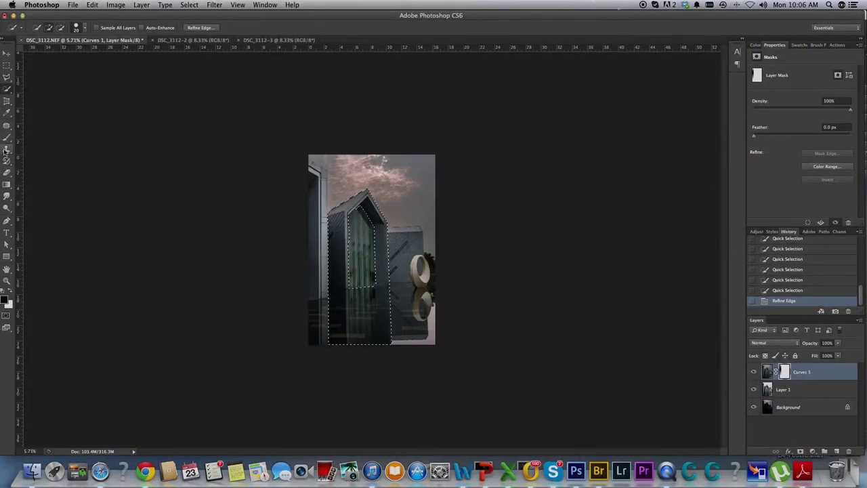
# Redraw a Curves 1 mask gradient from the roof toward the lower left, then deselect
pyautogui.click(7, 185)
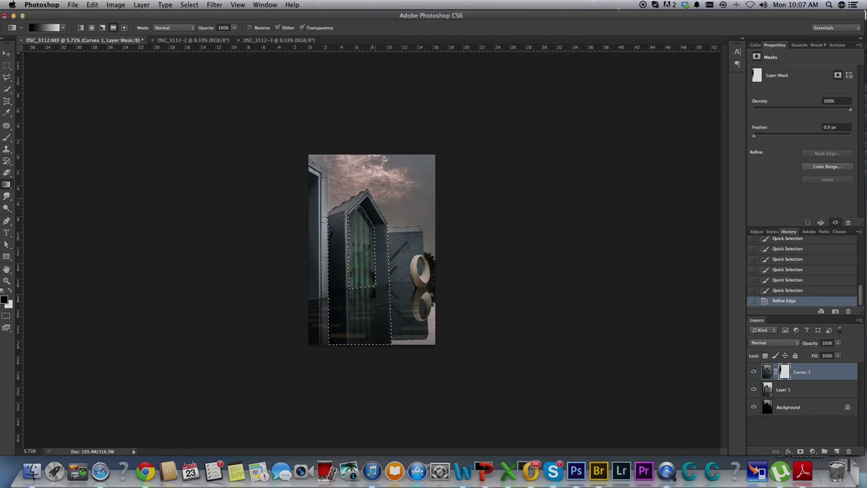
pyautogui.moveTo(370, 206); pyautogui.dragTo(259, 394)
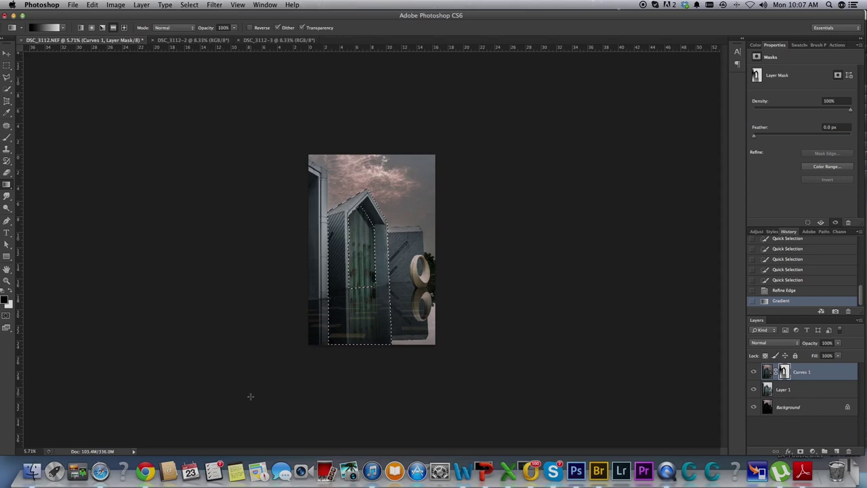
pyautogui.hotkey('ctrl', 'z')
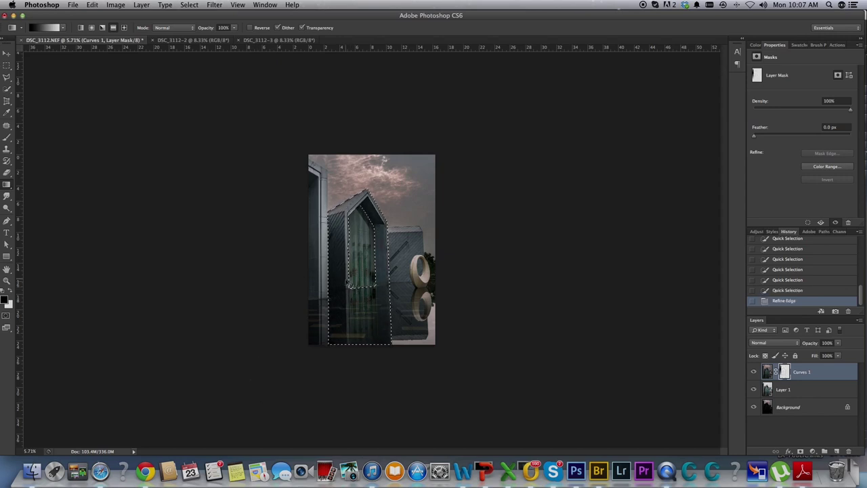
pyautogui.moveTo(368, 202); pyautogui.dragTo(211, 426)
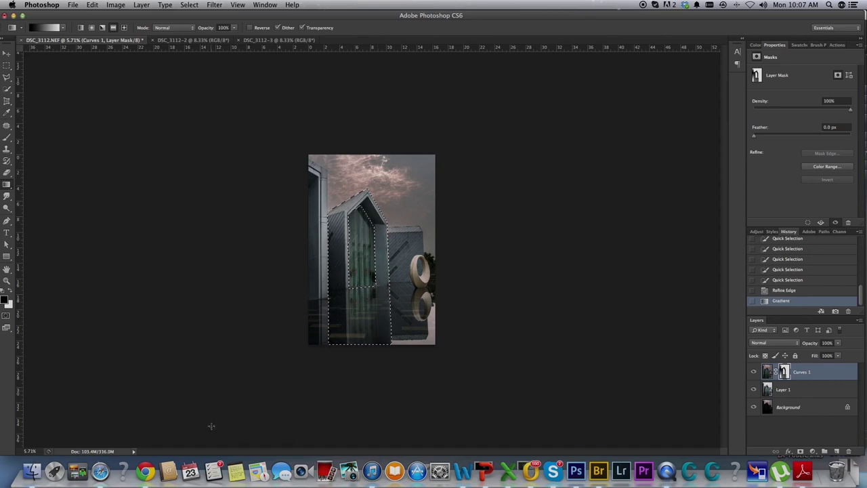
pyautogui.hotkey('ctrl', 'd')
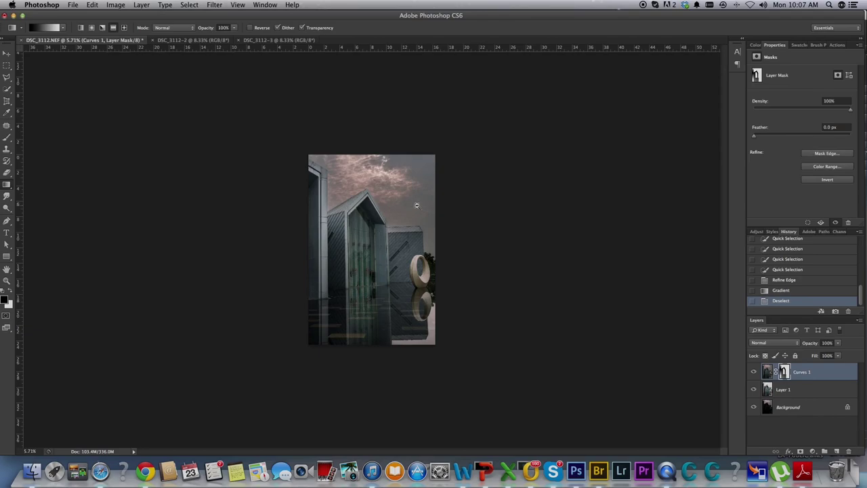
pyautogui.moveTo(341, 198)
pyautogui.mouseDown()
pyautogui.moveTo(433, 159)
pyautogui.moveTo(371, 198)
pyautogui.mouseUp()
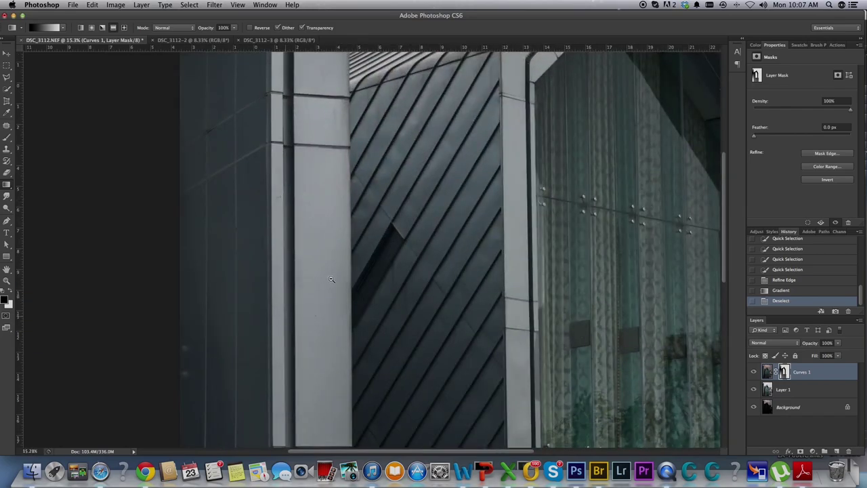
pyautogui.moveTo(370, 197)
pyautogui.mouseDown()
pyautogui.moveTo(338, 157)
pyautogui.moveTo(331, 290)
pyautogui.moveTo(313, 145)
pyautogui.moveTo(324, 188)
pyautogui.moveTo(300, 97)
pyautogui.moveTo(374, 290)
pyautogui.moveTo(399, 174)
pyautogui.moveTo(379, 202)
pyautogui.moveTo(343, 221)
pyautogui.moveTo(363, 162)
pyautogui.moveTo(336, 143)
pyautogui.moveTo(339, 68)
pyautogui.moveTo(331, 260)
pyautogui.moveTo(354, 125)
pyautogui.moveTo(341, 197)
pyautogui.mouseUp()
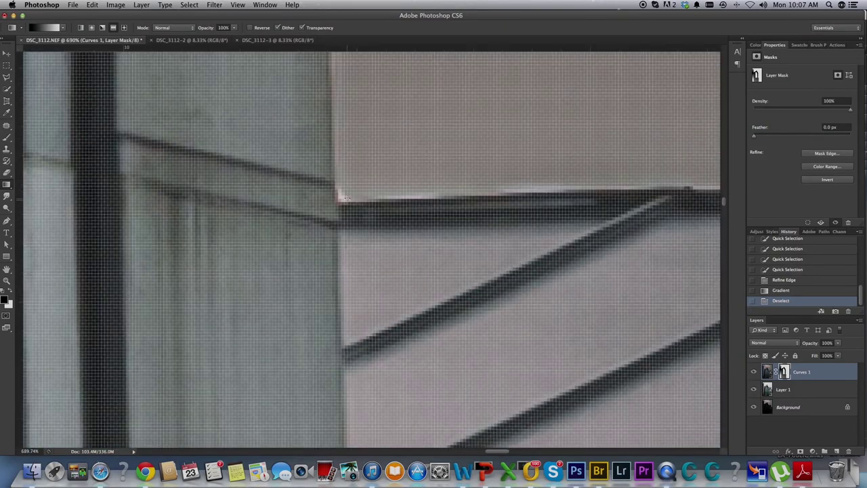
pyautogui.moveTo(370, 187); pyautogui.dragTo(379, 310)
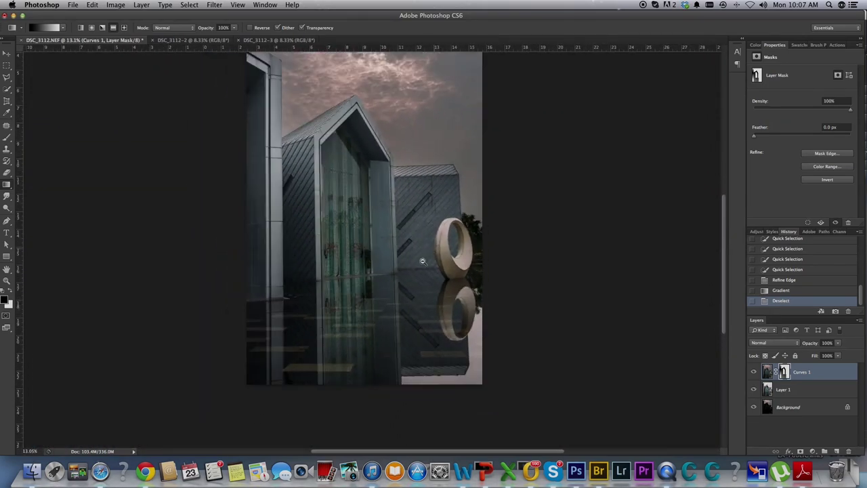
pyautogui.moveTo(379, 310); pyautogui.dragTo(420, 258)
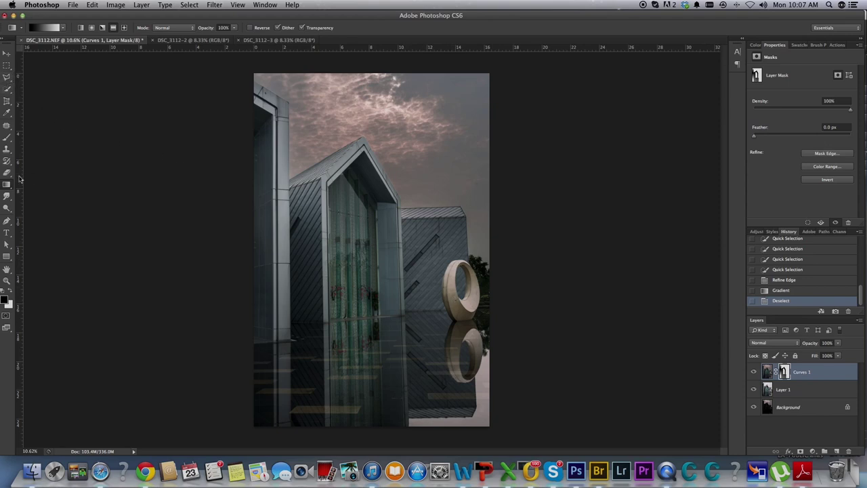
# Quick-select the rear grey building and ring sculpture, refining around the ring's inner edges
pyautogui.click(8, 90)
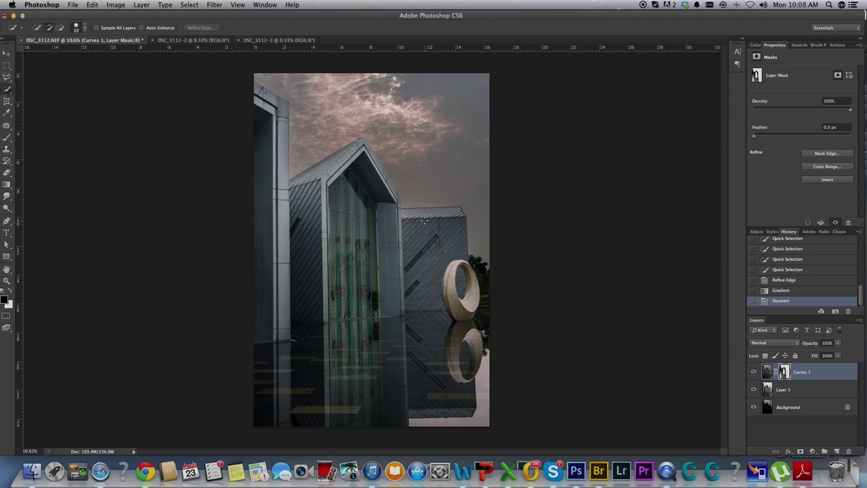
pyautogui.moveTo(443, 237); pyautogui.dragTo(465, 238)
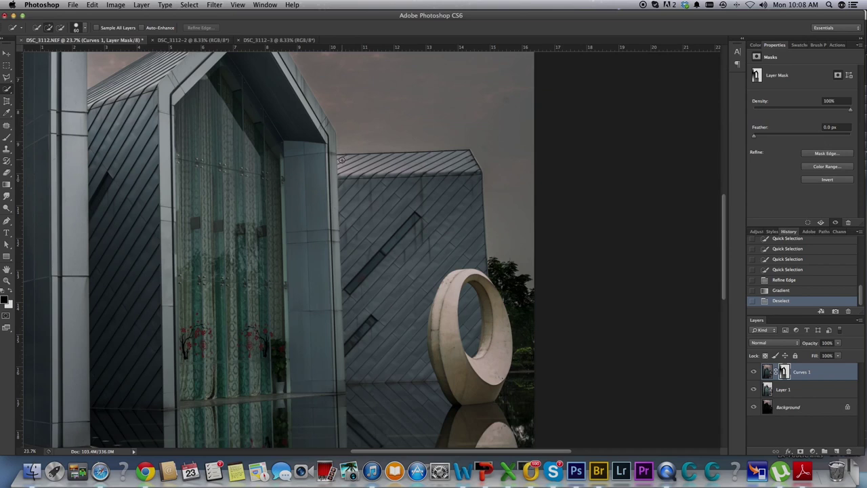
pyautogui.moveTo(341, 160); pyautogui.dragTo(362, 160)
pyautogui.moveTo(455, 158)
pyautogui.mouseDown()
pyautogui.moveTo(363, 155)
pyautogui.moveTo(342, 168)
pyautogui.moveTo(356, 361)
pyautogui.mouseUp()
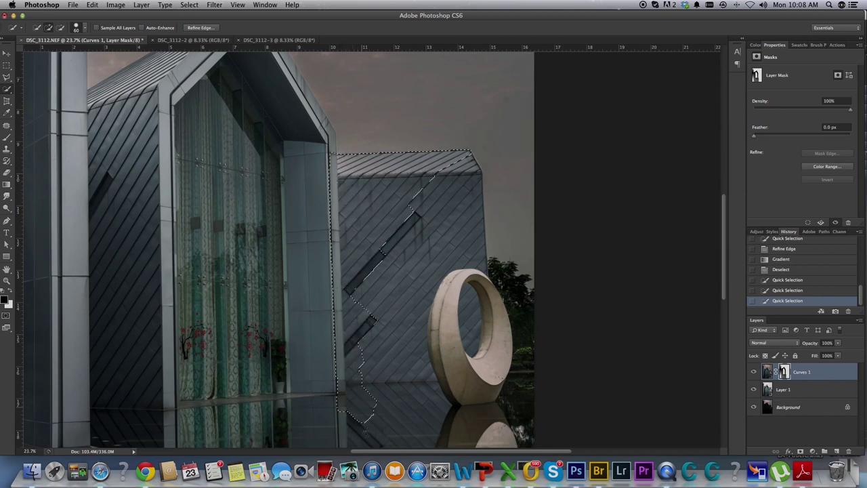
pyautogui.moveTo(364, 427); pyautogui.dragTo(410, 318)
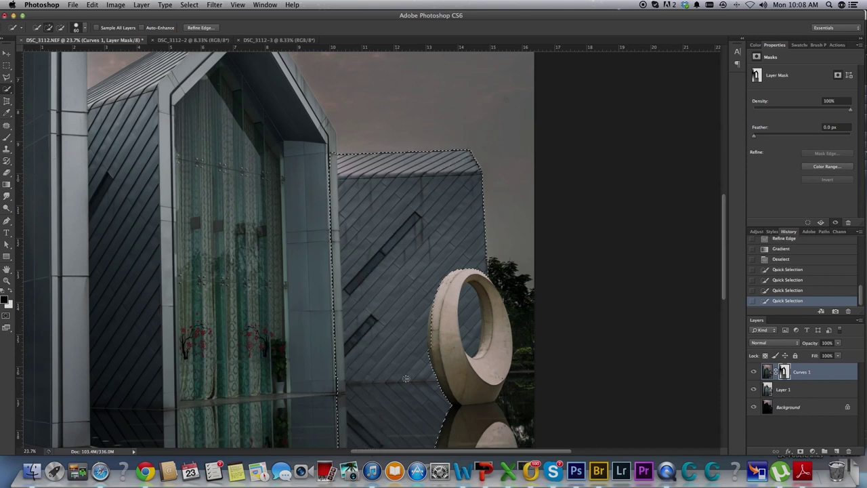
pyautogui.moveTo(447, 277); pyautogui.dragTo(468, 341)
pyautogui.click(468, 341)
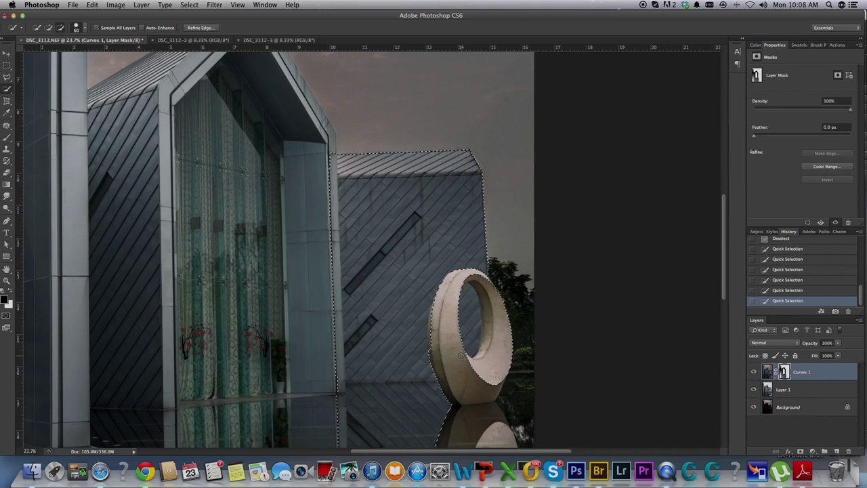
pyautogui.moveTo(501, 330)
pyautogui.mouseDown()
pyautogui.moveTo(487, 351)
pyautogui.moveTo(489, 310)
pyautogui.mouseUp()
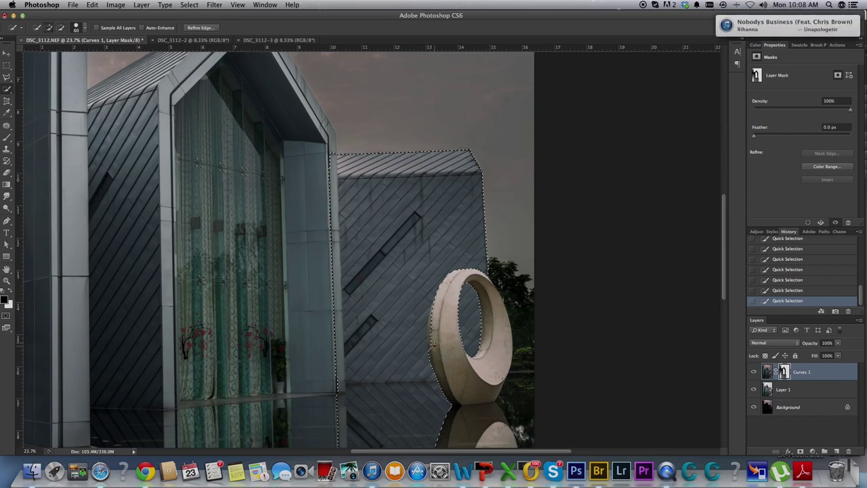
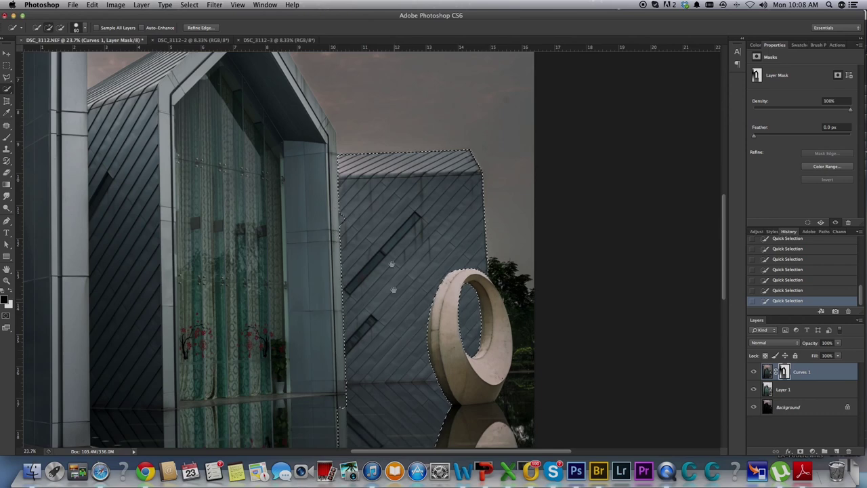
# Extend the building selection down its left strip to the bottom, trimming the stray bottom-left strip
pyautogui.scroll(-5, 391, 243)
pyautogui.moveTo(315, 272)
pyautogui.mouseDown()
pyautogui.moveTo(320, 315)
pyautogui.moveTo(319, 257)
pyautogui.mouseUp()
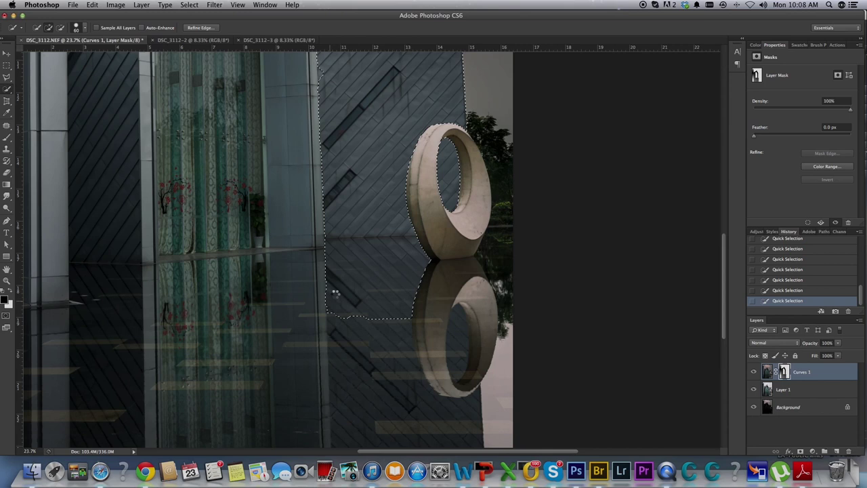
pyautogui.moveTo(471, 383); pyautogui.dragTo(417, 274)
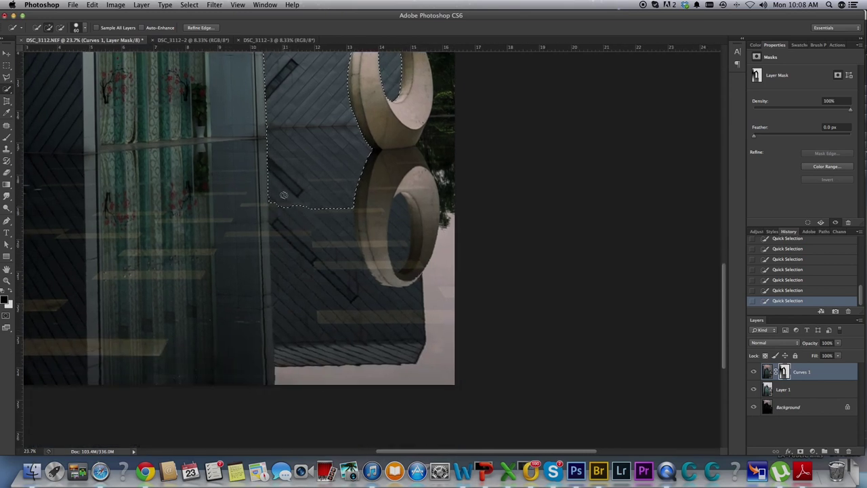
pyautogui.click(282, 241)
pyautogui.moveTo(282, 241); pyautogui.dragTo(290, 316)
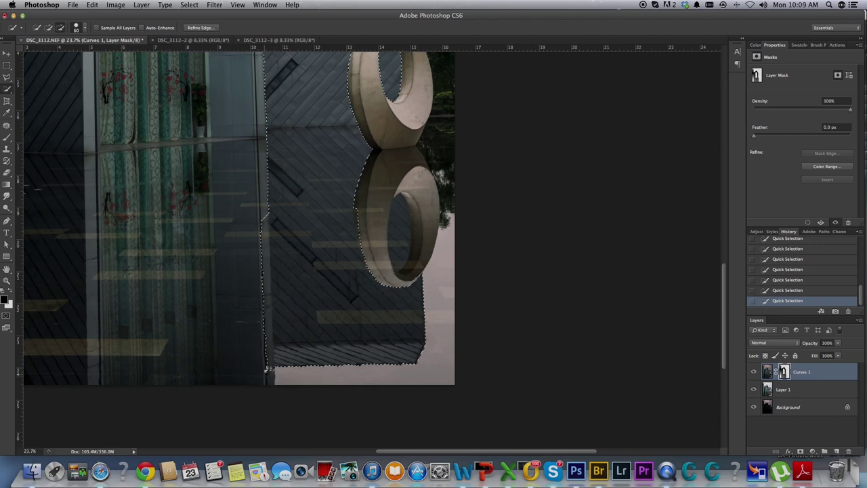
pyautogui.moveTo(267, 369); pyautogui.dragTo(265, 273)
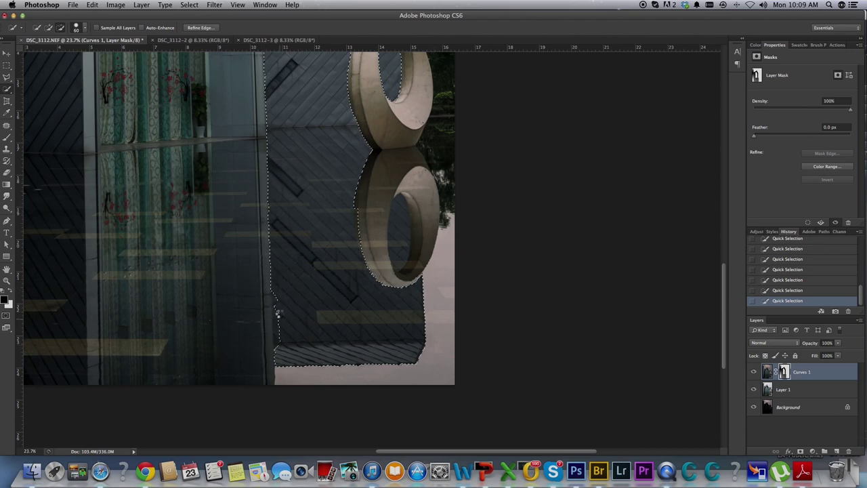
# Exclude the reflected ring from the selection while keeping its inner hole selected
pyautogui.press('alt')
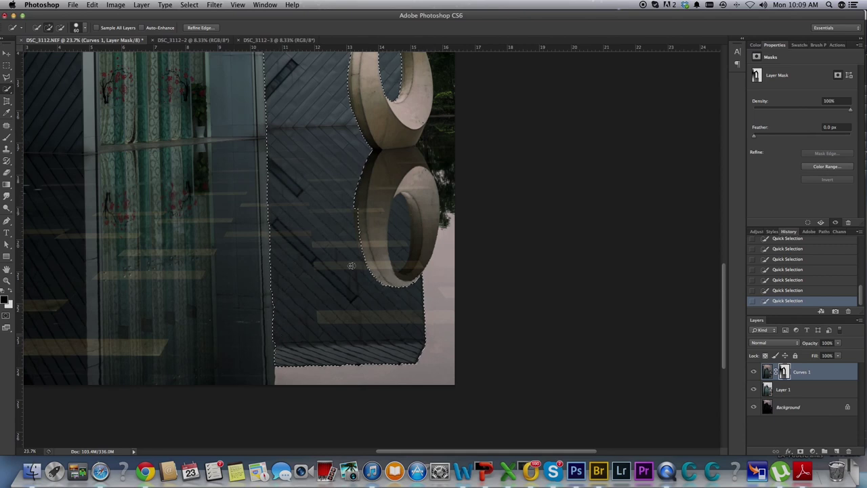
pyautogui.moveTo(400, 204); pyautogui.dragTo(398, 244)
pyautogui.press('alt')
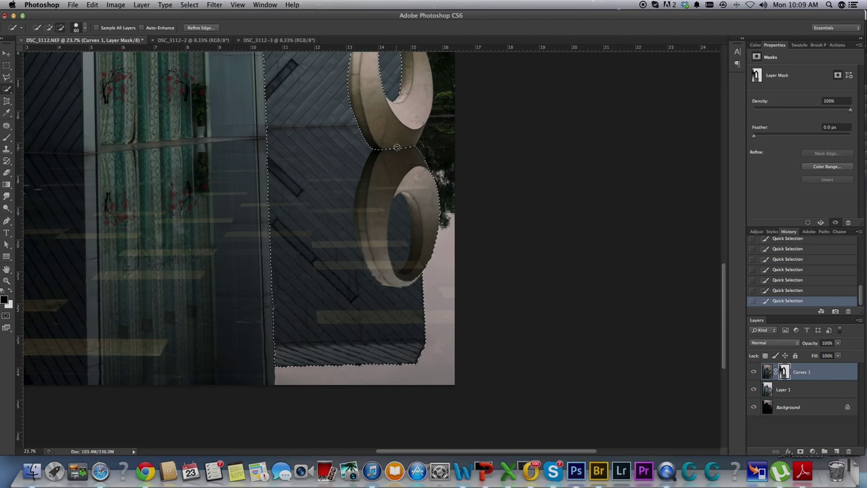
pyautogui.moveTo(381, 170); pyautogui.dragTo(365, 189)
pyautogui.moveTo(399, 197); pyautogui.dragTo(417, 274)
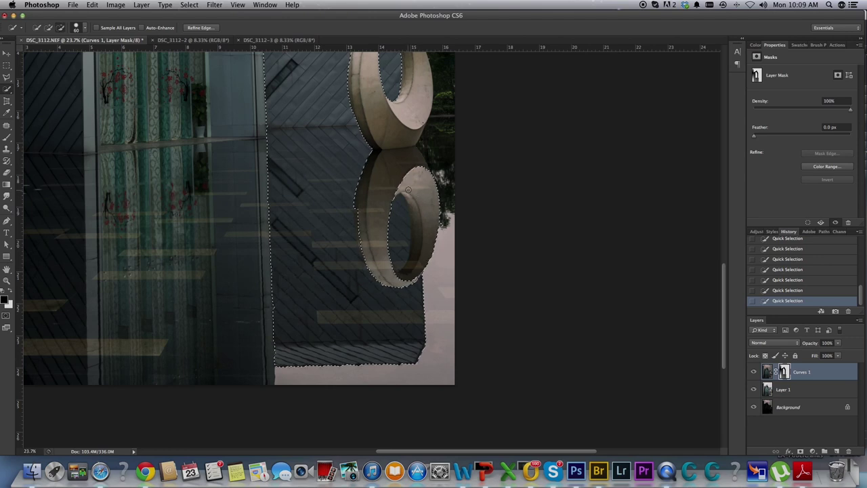
pyautogui.moveTo(412, 192)
pyautogui.mouseDown()
pyautogui.moveTo(422, 214)
pyautogui.moveTo(418, 241)
pyautogui.moveTo(406, 203)
pyautogui.mouseUp()
pyautogui.moveTo(355, 214); pyautogui.dragTo(363, 256)
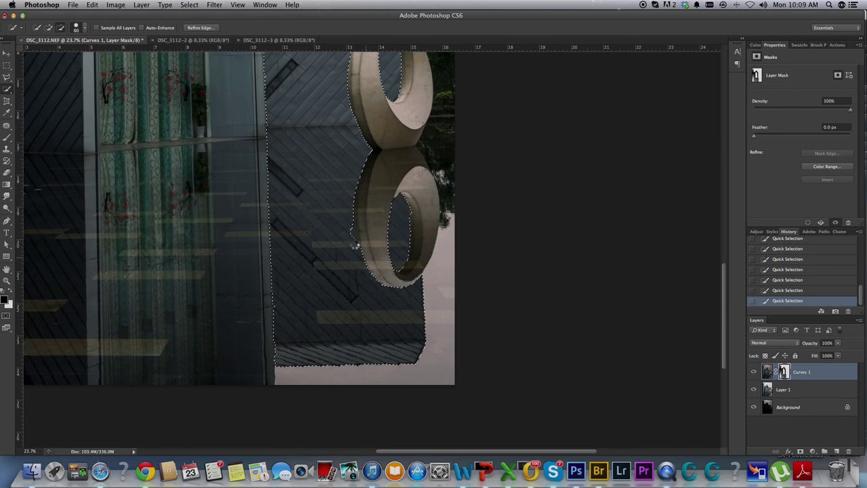
pyautogui.scroll(3, 354, 246)
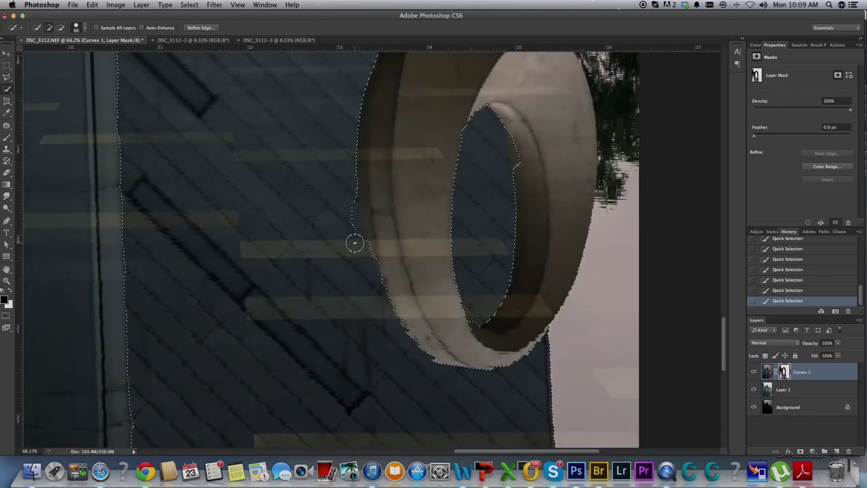
# Tighten the selection along the reflected ring's left edge and its inner hole's top
pyautogui.moveTo(355, 243); pyautogui.dragTo(348, 209)
pyautogui.moveTo(479, 150)
pyautogui.mouseDown()
pyautogui.moveTo(521, 174)
pyautogui.moveTo(513, 85)
pyautogui.mouseUp()
pyautogui.moveTo(491, 129); pyautogui.dragTo(485, 126)
# Refine the selection edge with Smart Radius on and a 5.2 px radius
pyautogui.click(200, 28)
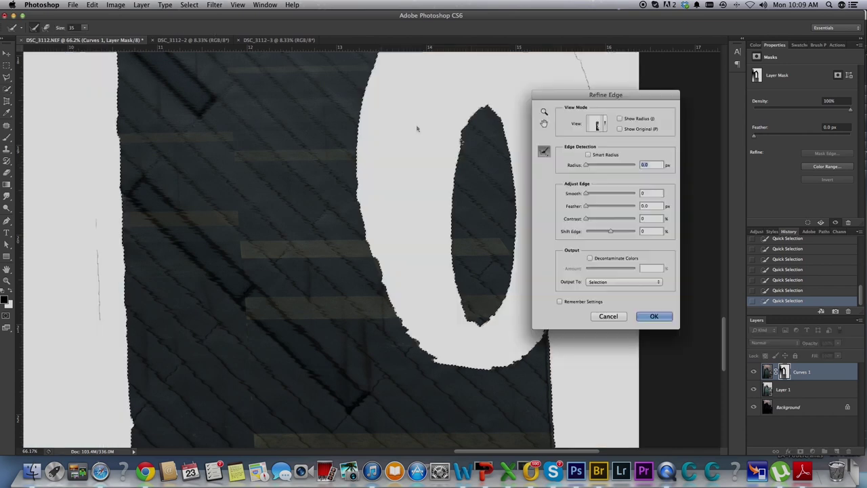
pyautogui.click(588, 155)
pyautogui.moveTo(586, 165); pyautogui.dragTo(600, 166)
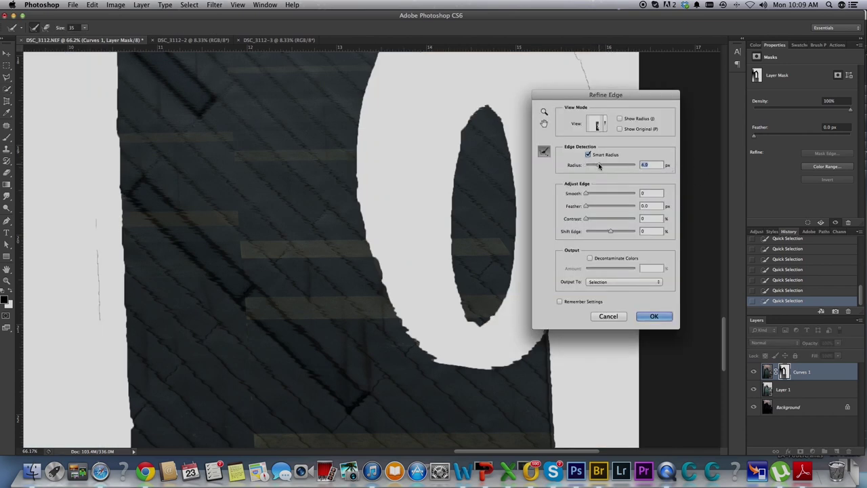
pyautogui.click(657, 317)
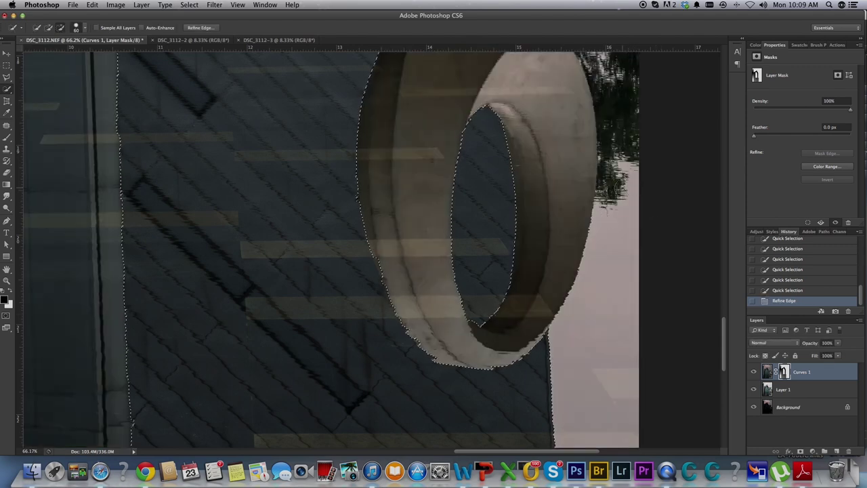
pyautogui.scroll(-3, 649, 178)
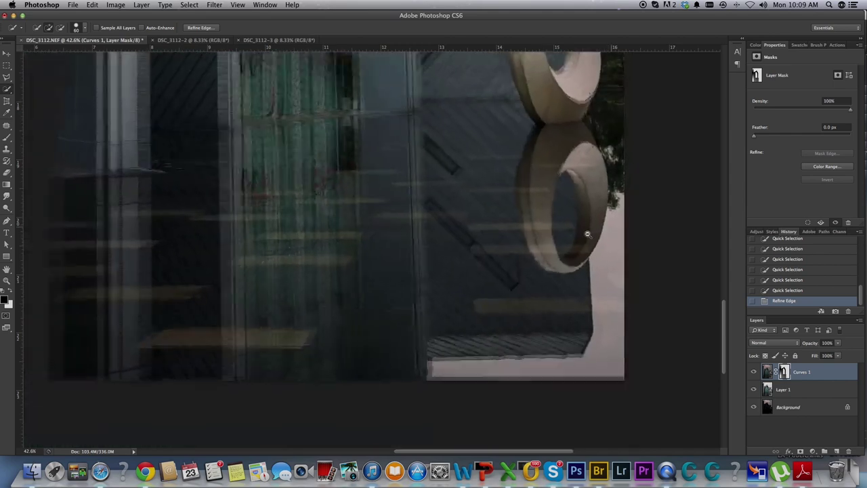
# Trim the pale column strip and notch from the selection's left edge, then fit the image and pick the Gradient tool
pyautogui.press('super+0')
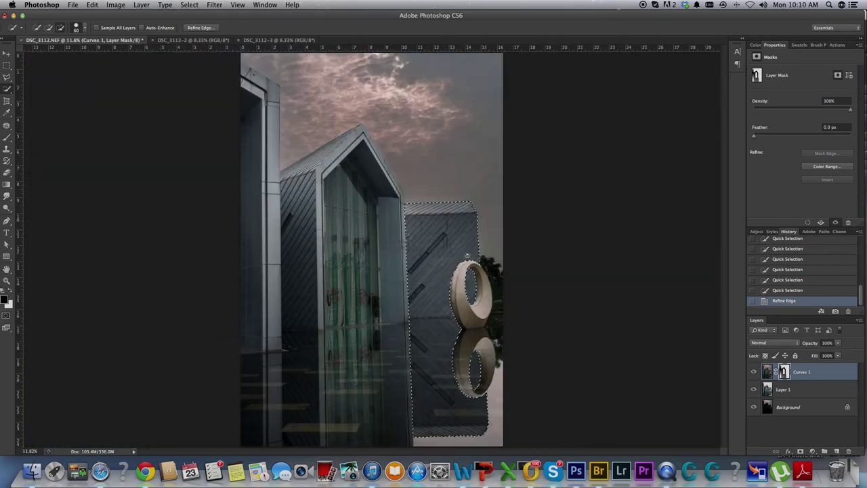
pyautogui.scroll(4, 468, 259)
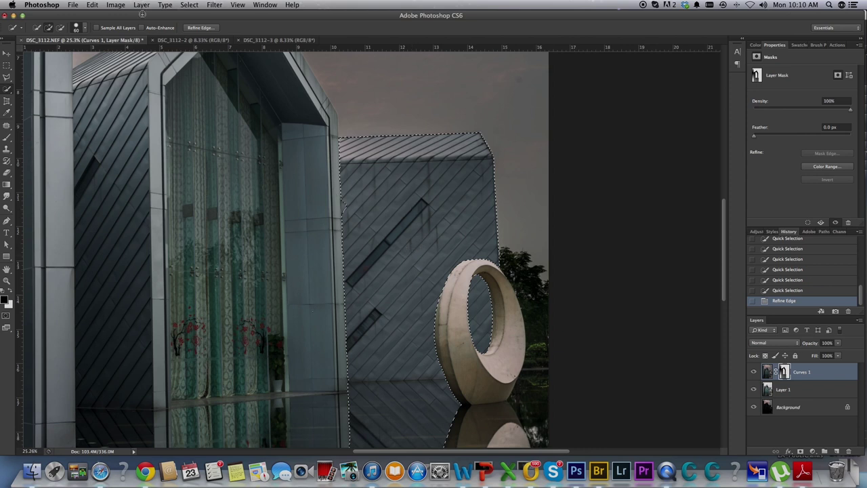
pyautogui.click(7, 186)
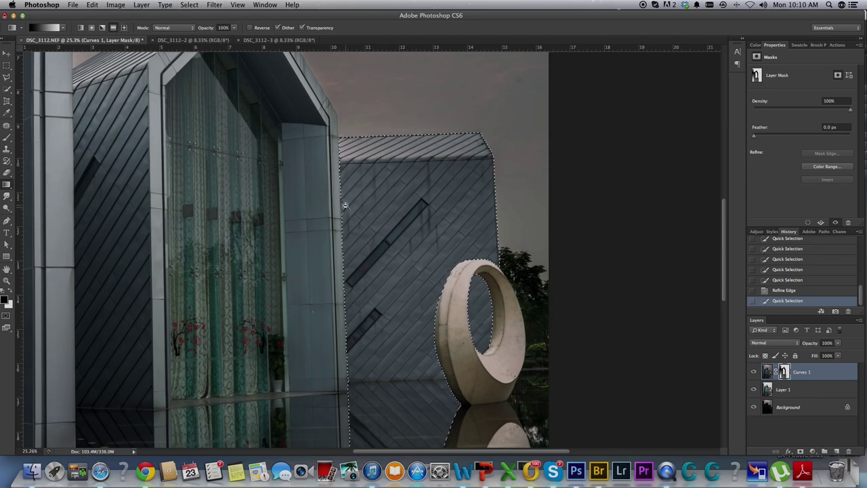
pyautogui.scroll(5, 345, 205)
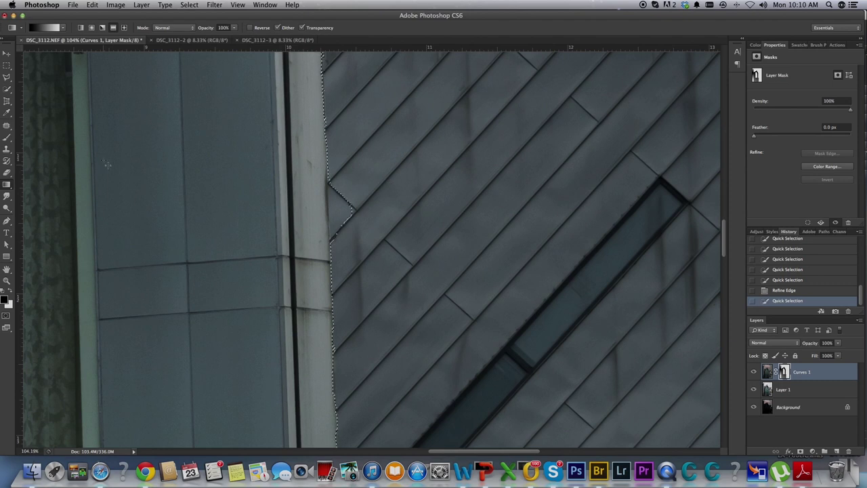
pyautogui.click(7, 89)
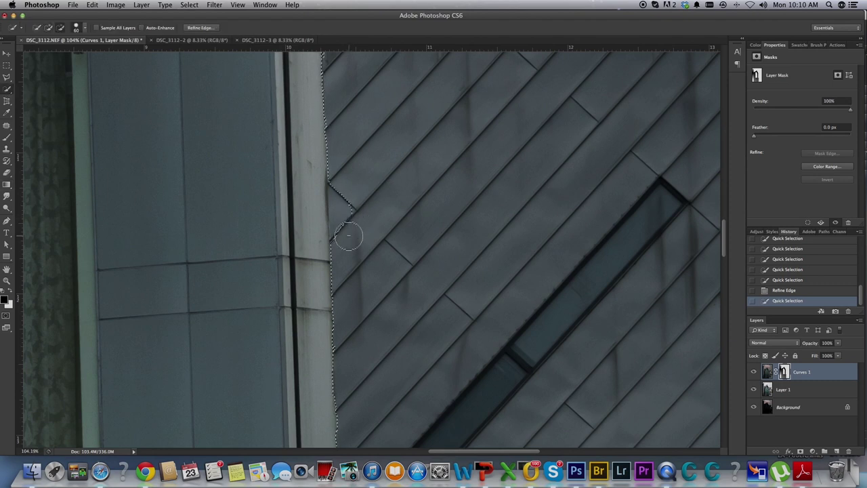
pyautogui.moveTo(350, 203)
pyautogui.mouseDown()
pyautogui.moveTo(340, 187)
pyautogui.moveTo(342, 230)
pyautogui.mouseUp()
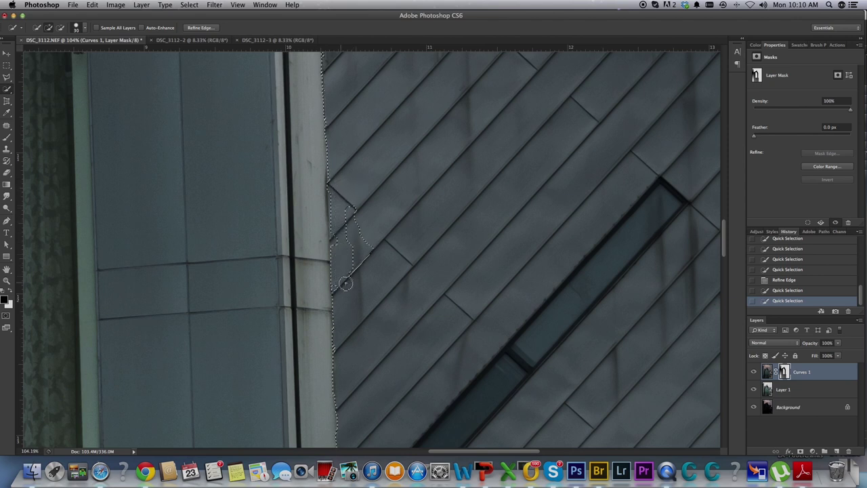
pyautogui.moveTo(353, 228); pyautogui.dragTo(352, 223)
pyautogui.moveTo(312, 257)
pyautogui.mouseDown()
pyautogui.moveTo(317, 178)
pyautogui.moveTo(318, 318)
pyautogui.mouseUp()
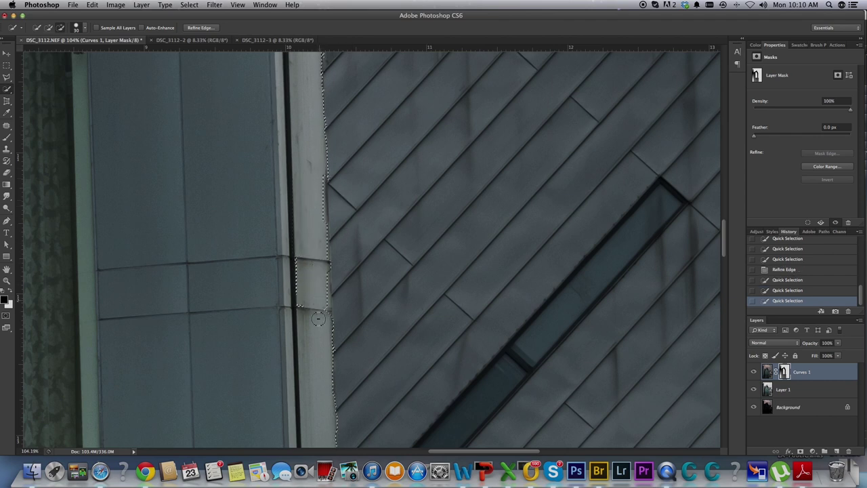
pyautogui.moveTo(298, 278); pyautogui.dragTo(301, 294)
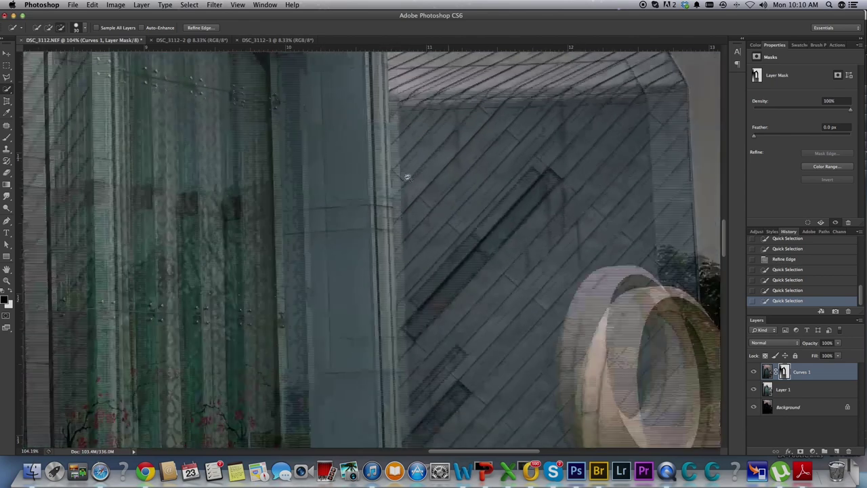
pyautogui.press('super+0')
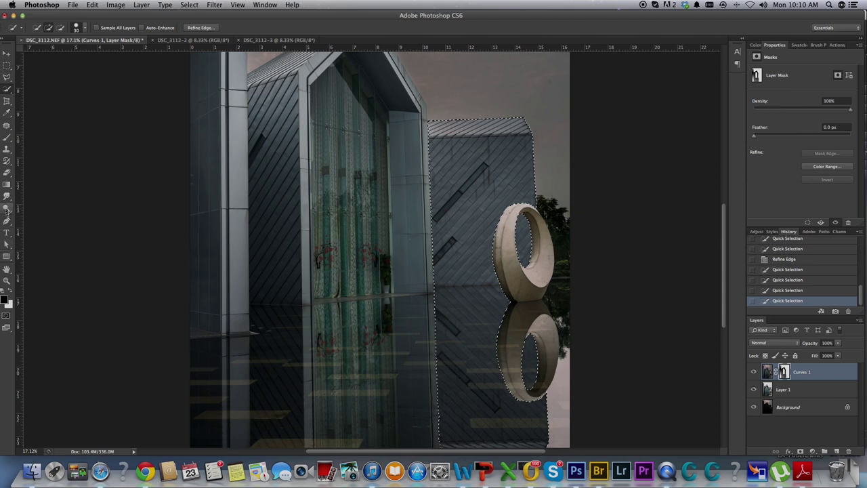
pyautogui.click(6, 184)
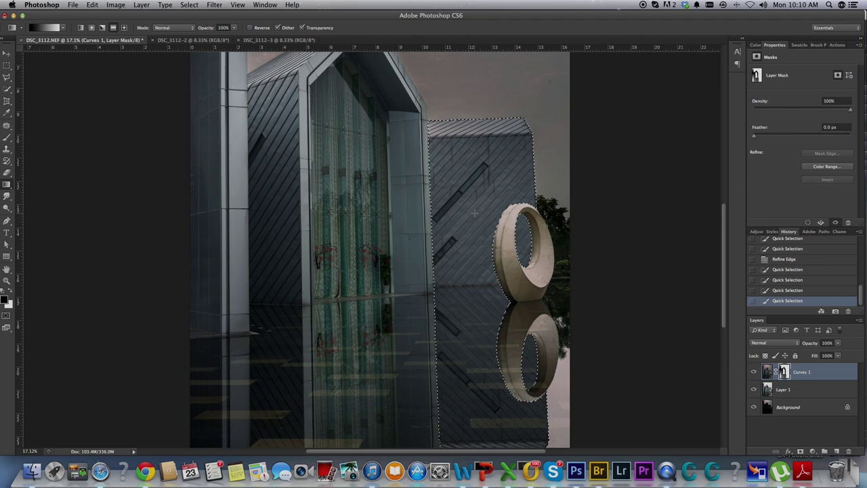
# Draw a brightening gradient on the Curves 1 mask over the selected building, redone once, then deselect
pyautogui.moveTo(489, 198); pyautogui.dragTo(538, 128)
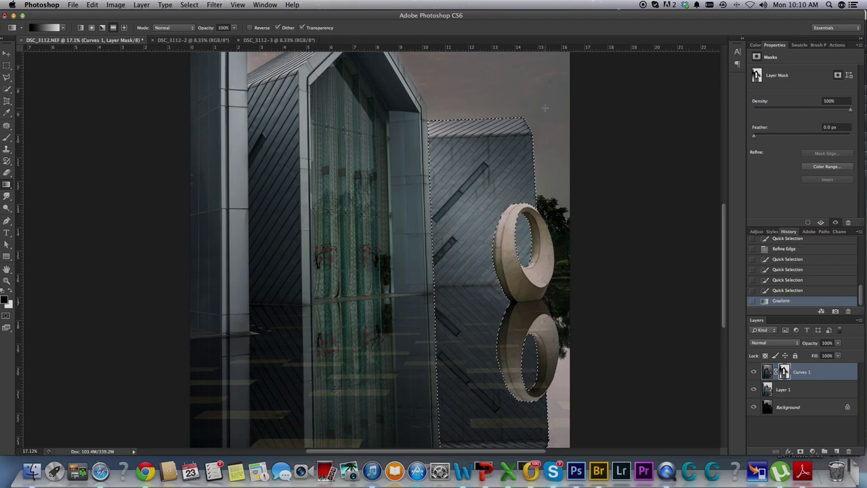
pyautogui.hotkey('ctrl', 'z')
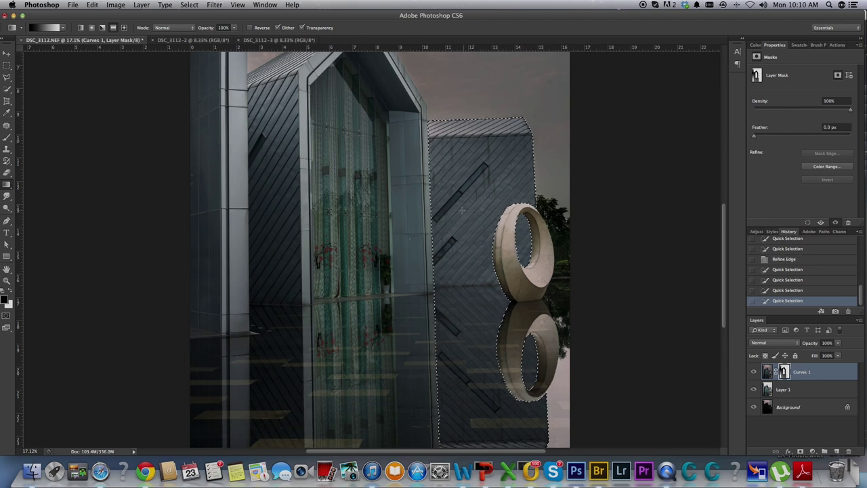
pyautogui.hotkey('ctrl', 'z')
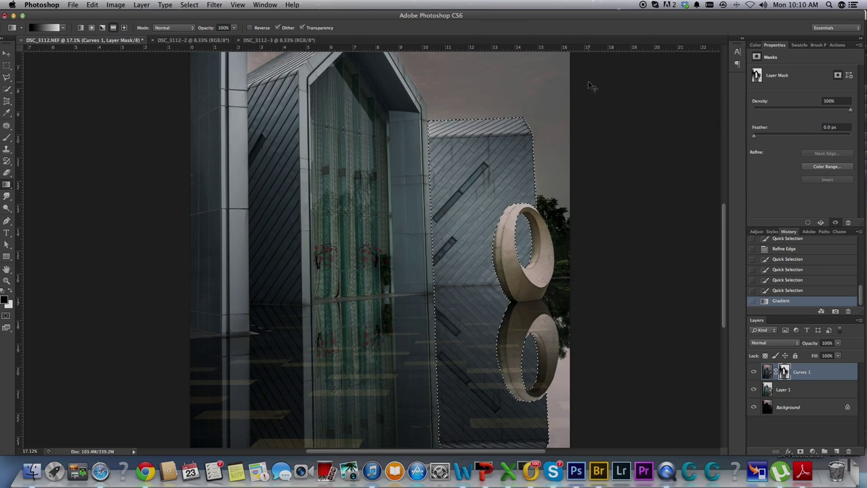
pyautogui.hotkey('ctrl', 'z')
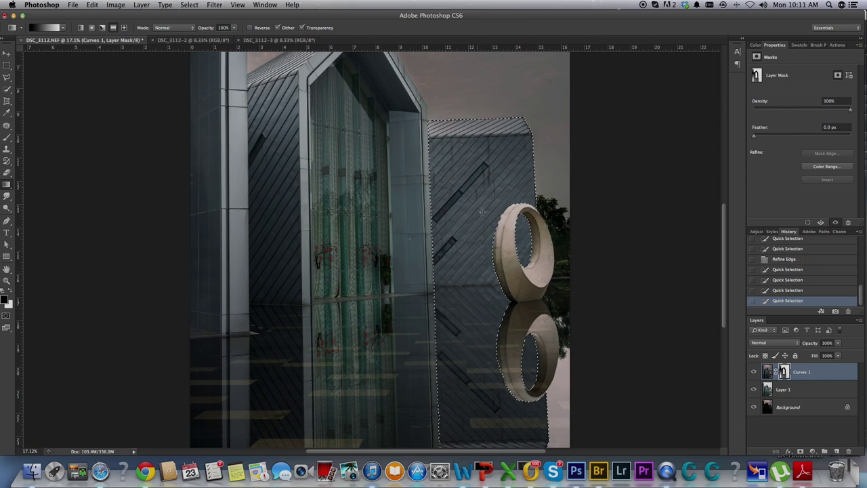
pyautogui.moveTo(571, 107); pyautogui.dragTo(594, 65)
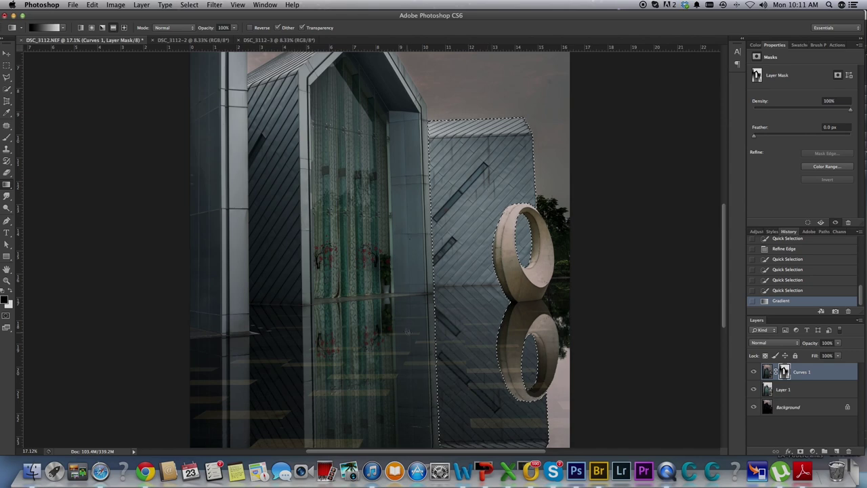
pyautogui.moveTo(526, 323); pyautogui.dragTo(467, 240)
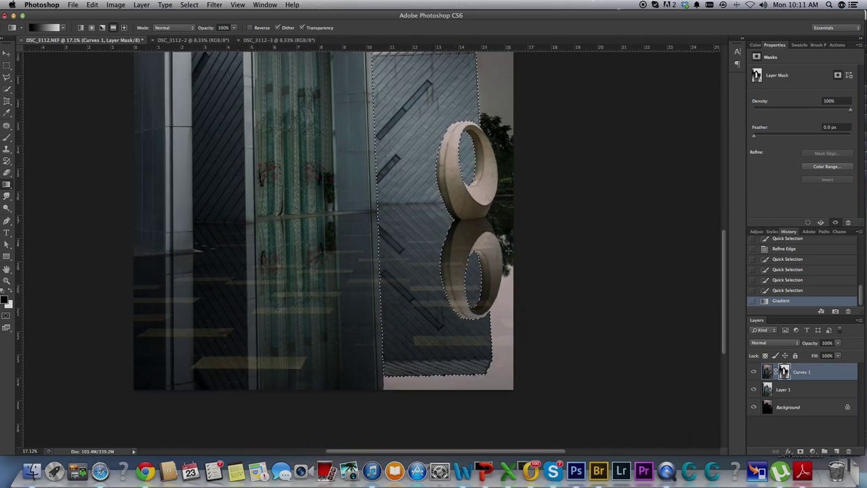
pyautogui.hotkey('ctrl', 'd')
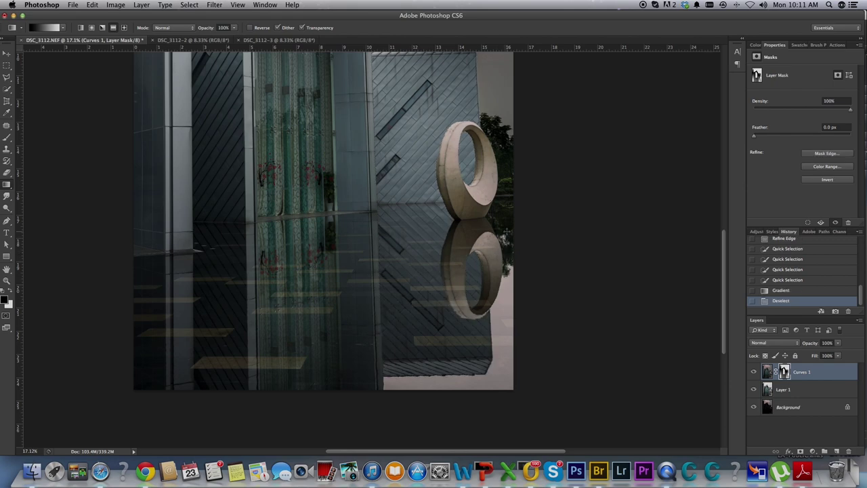
pyautogui.moveTo(533, 238); pyautogui.dragTo(514, 244)
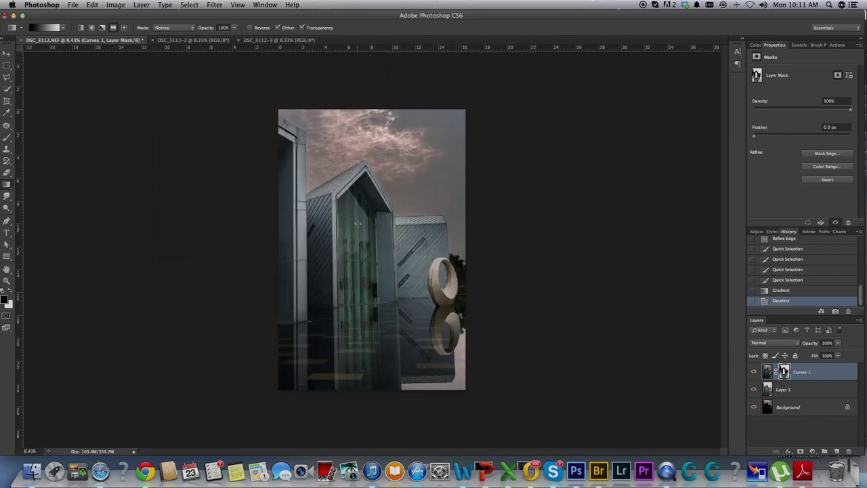
# Quick-select the glass facade's roof triangle and extend down its left side
pyautogui.click(7, 89)
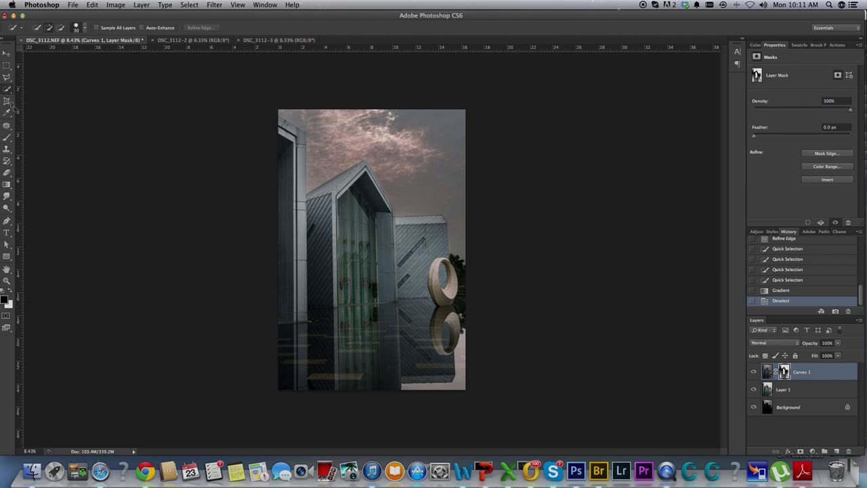
pyautogui.moveTo(370, 240); pyautogui.dragTo(382, 246)
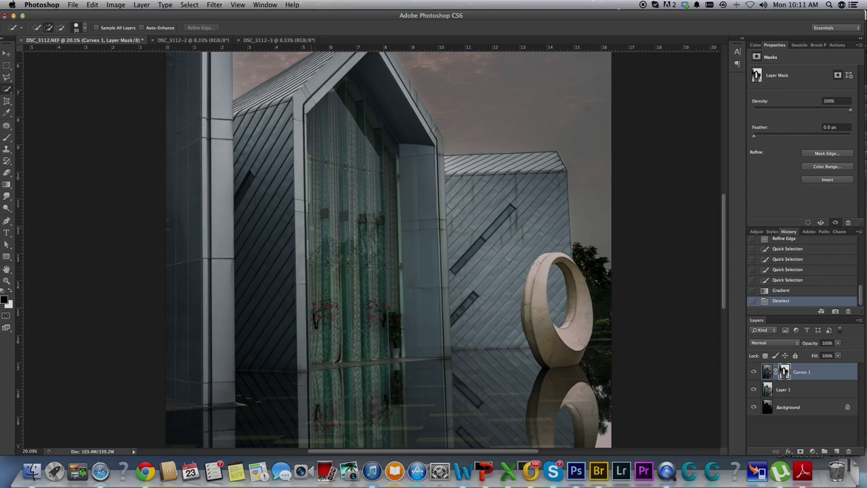
pyautogui.scroll(5, 343, 219)
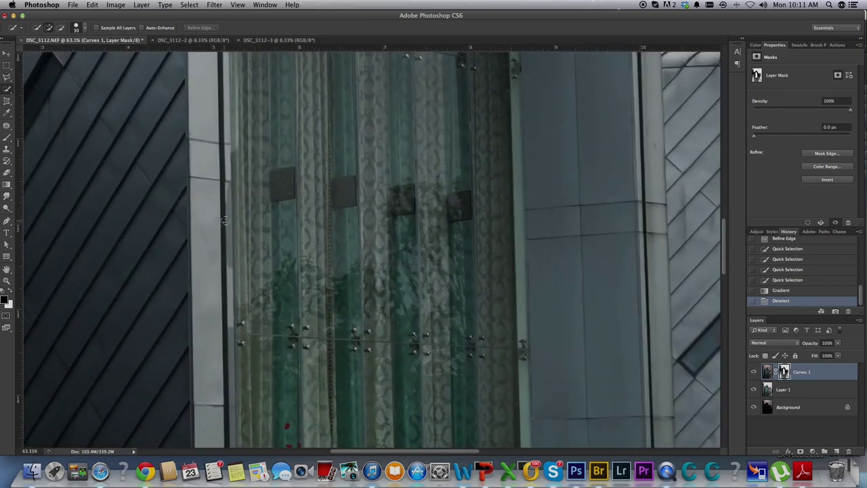
pyautogui.scroll(-2, 295, 184)
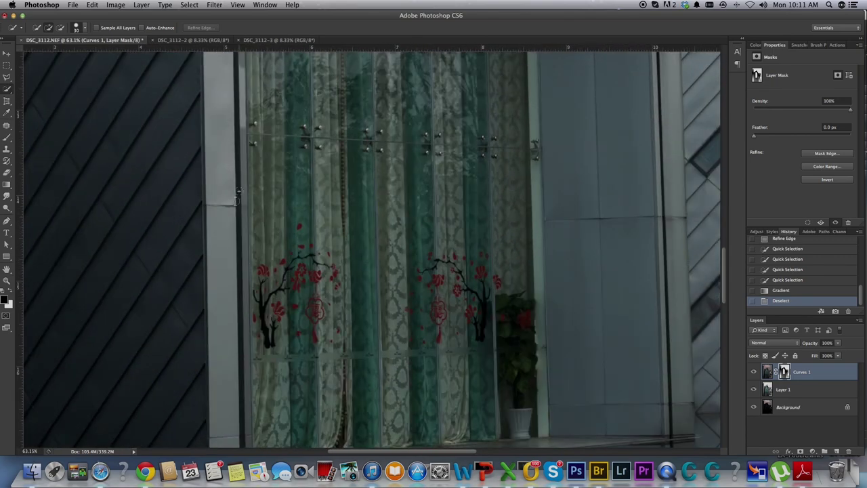
pyautogui.scroll(-5, 257, 290)
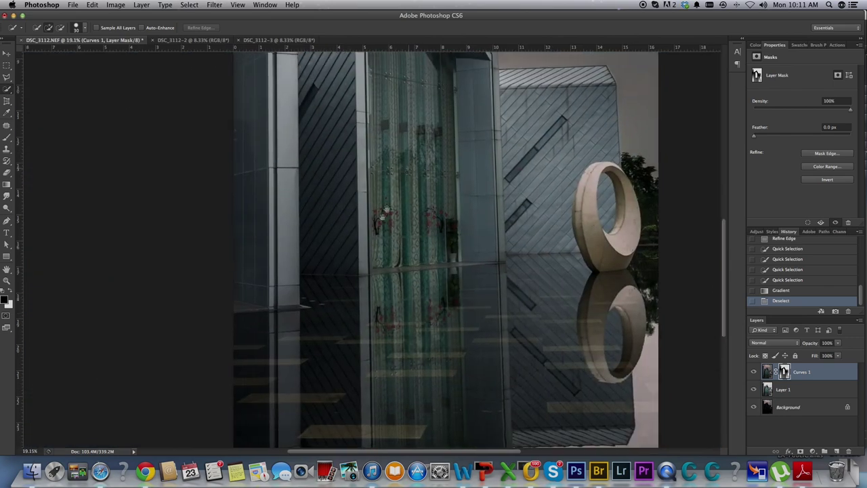
pyautogui.scroll(-3, 359, 282)
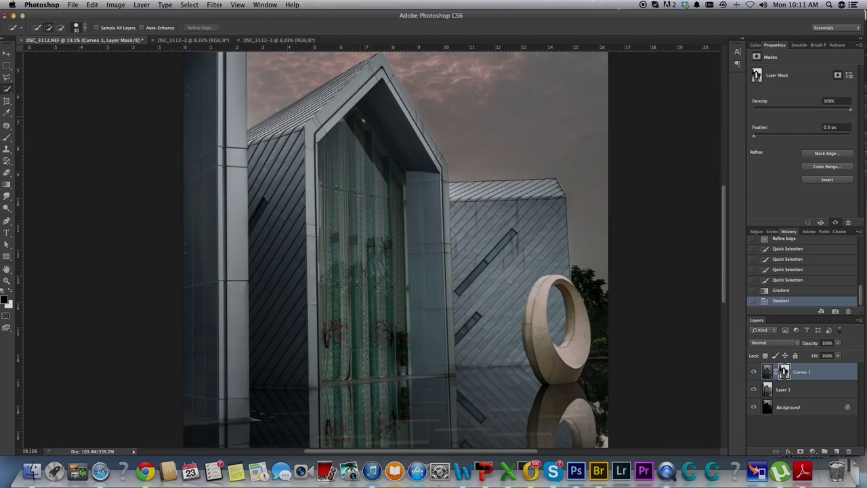
pyautogui.moveTo(371, 160); pyautogui.dragTo(405, 116)
pyautogui.moveTo(329, 164); pyautogui.dragTo(336, 195)
pyautogui.moveTo(335, 241)
pyautogui.mouseDown()
pyautogui.moveTo(331, 373)
pyautogui.moveTo(400, 268)
pyautogui.mouseUp()
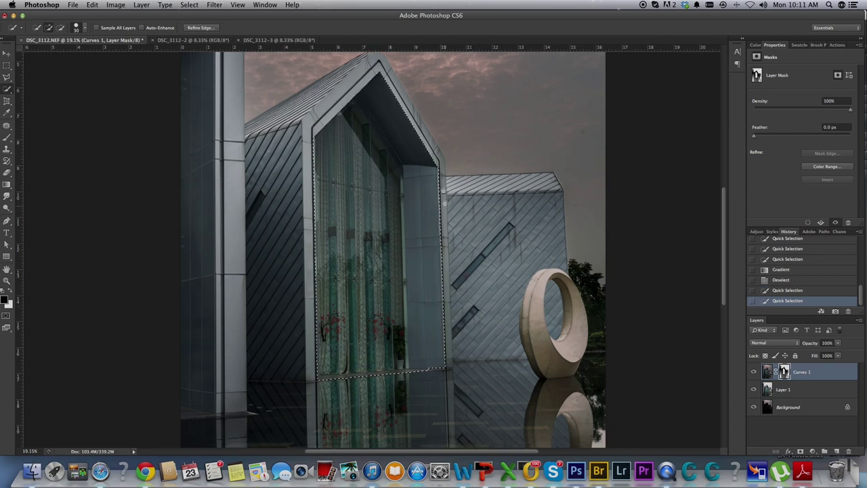
# Extend the facade selection to the image bottom across the whole glass strip
pyautogui.scroll(-10, 405, 296)
pyautogui.moveTo(332, 259); pyautogui.dragTo(343, 384)
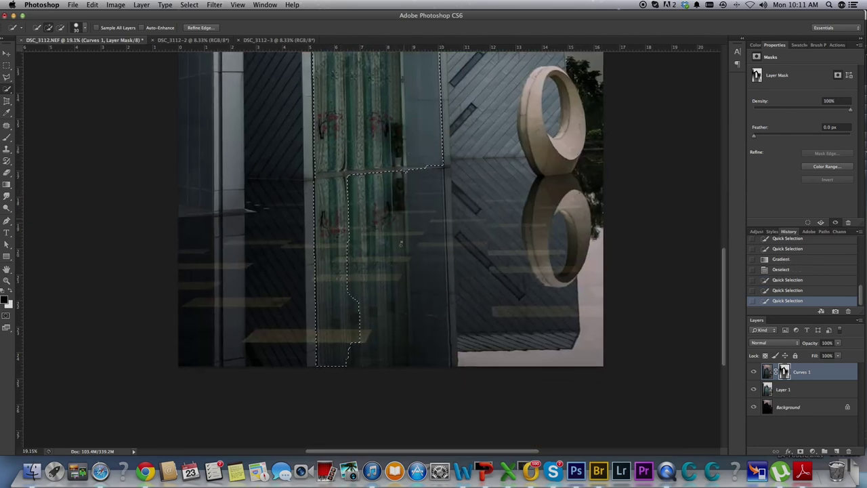
pyautogui.moveTo(391, 348); pyautogui.dragTo(397, 353)
pyautogui.click(398, 348)
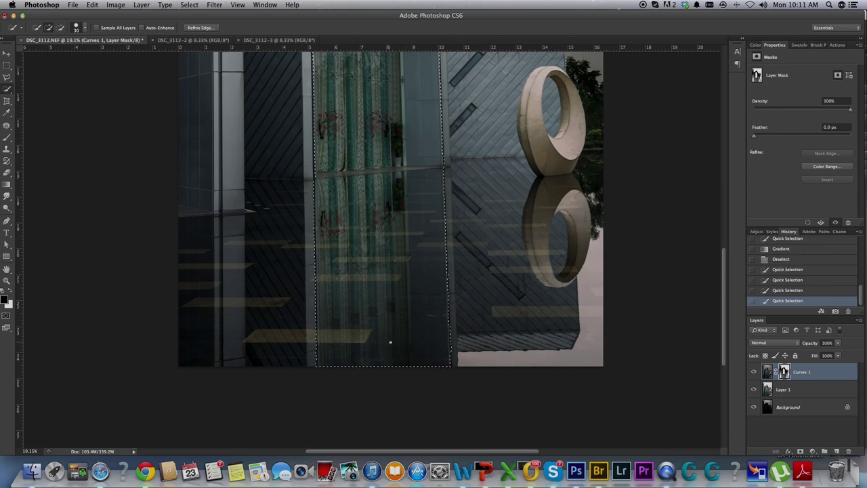
# Refine the facade selection edge with Smart Radius at about 7.5 px
pyautogui.click(200, 28)
pyautogui.click(588, 155)
pyautogui.moveTo(587, 165); pyautogui.dragTo(604, 166)
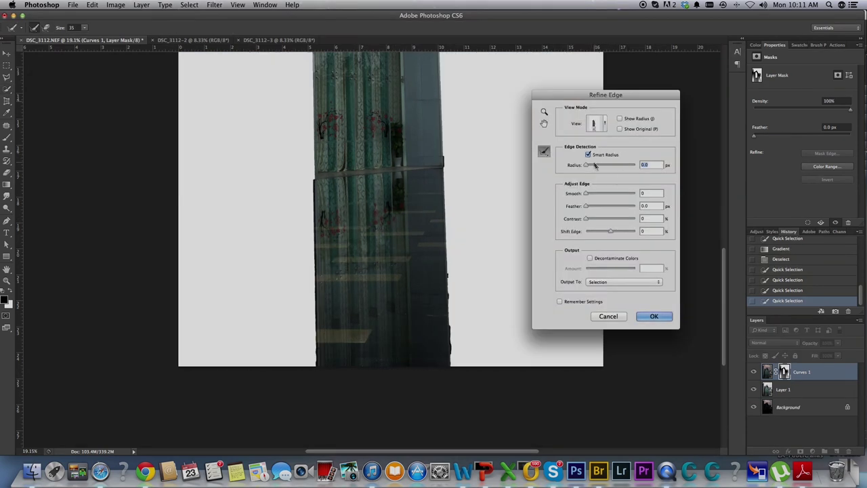
pyautogui.click(653, 317)
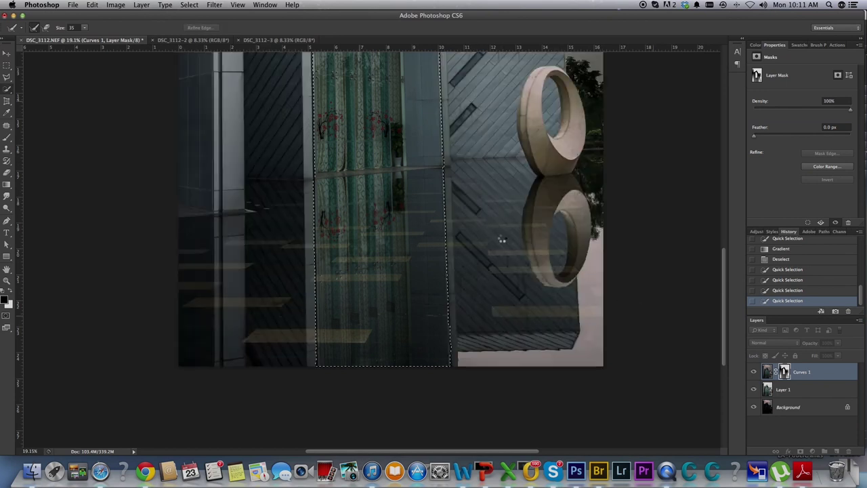
pyautogui.scroll(-5, 511, 236)
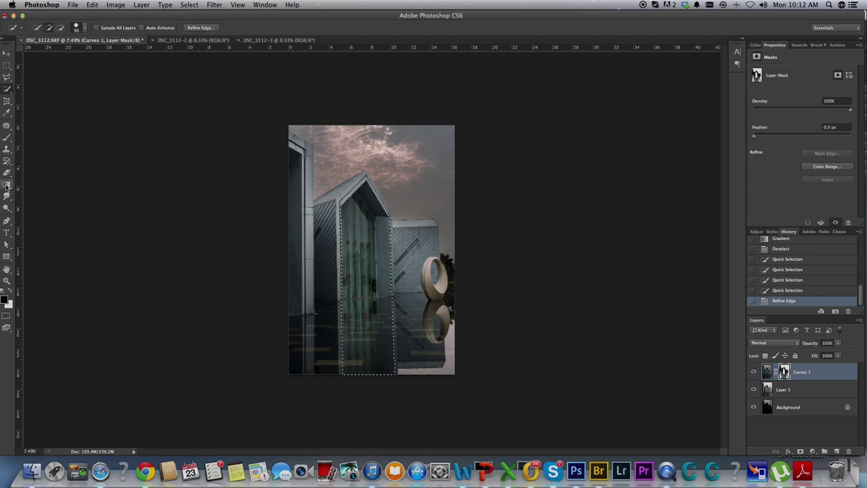
pyautogui.click(6, 185)
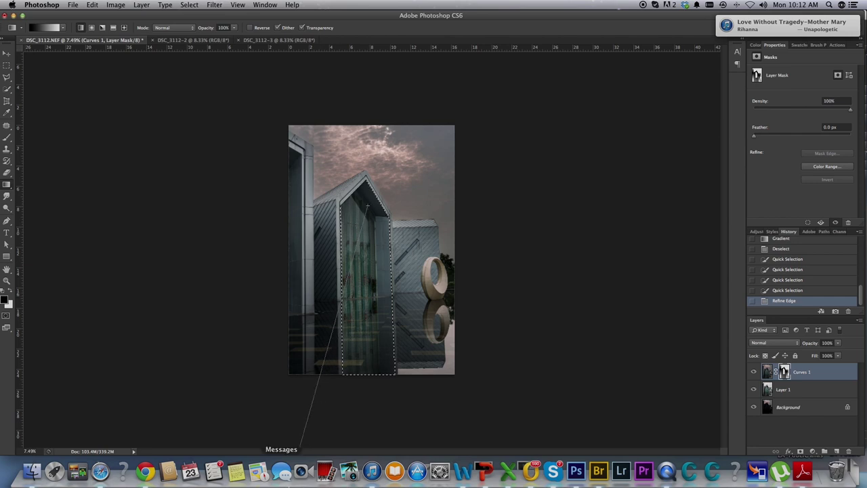
# Redraw the facade mask gradient from the building's top downward after undoing the first try
pyautogui.moveTo(359, 231); pyautogui.dragTo(288, 467)
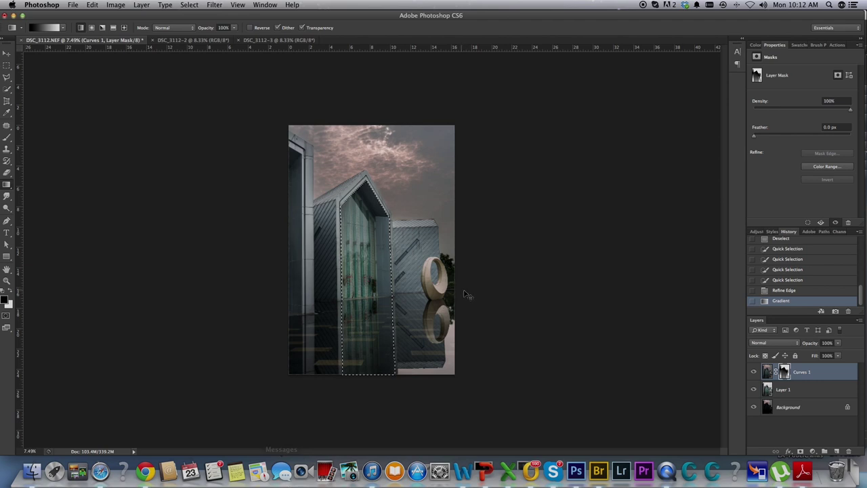
pyautogui.hotkey('ctrl', 'z')
pyautogui.moveTo(368, 202); pyautogui.dragTo(343, 371)
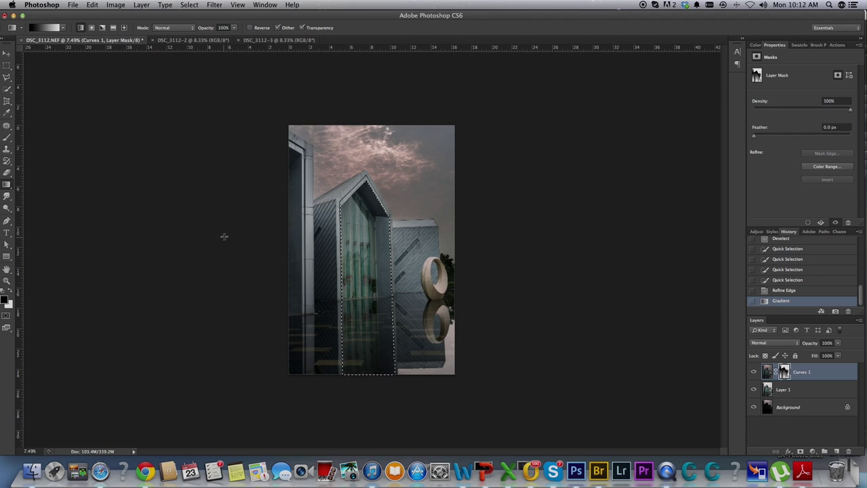
# Subtract the upper glass from the selection, leaving only the lower facade
pyautogui.click(7, 89)
pyautogui.press('alt')
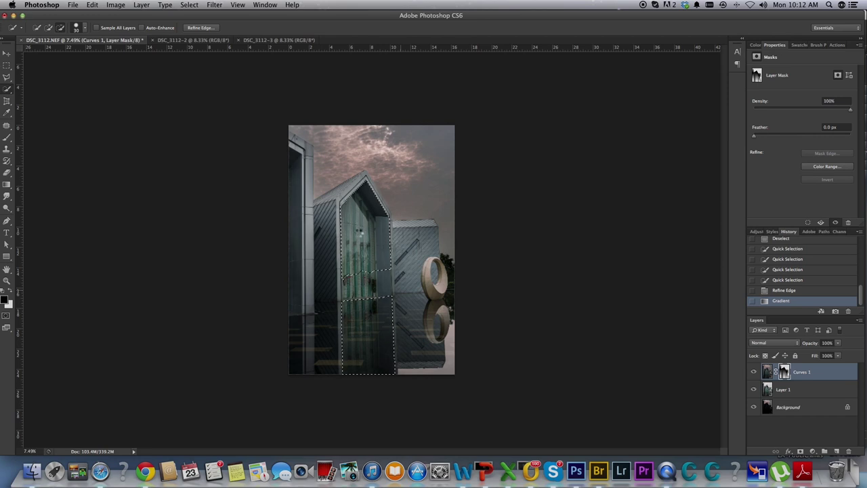
pyautogui.moveTo(361, 231); pyautogui.dragTo(349, 240)
pyautogui.moveTo(351, 237); pyautogui.dragTo(351, 238)
pyautogui.moveTo(349, 238); pyautogui.dragTo(348, 236)
pyautogui.moveTo(384, 323); pyautogui.dragTo(390, 296)
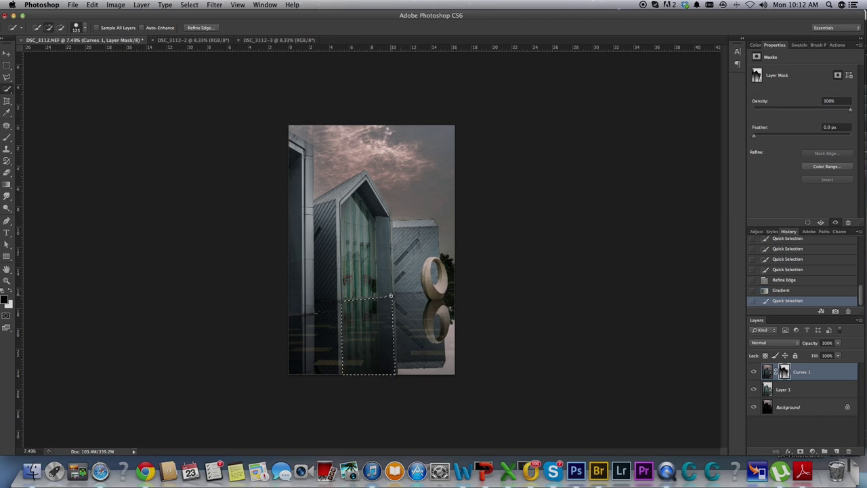
# Apply two gradients to the lower facade's Curves 1 mask, then deselect
pyautogui.click(7, 185)
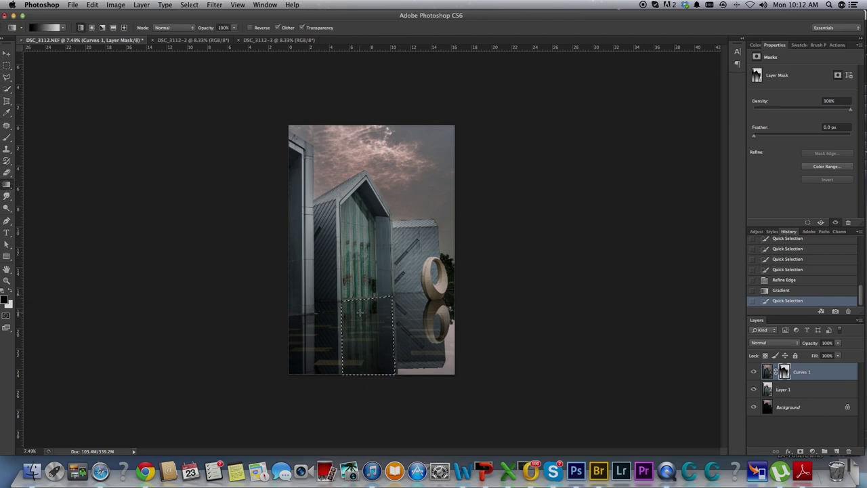
pyautogui.moveTo(348, 306); pyautogui.dragTo(477, 472)
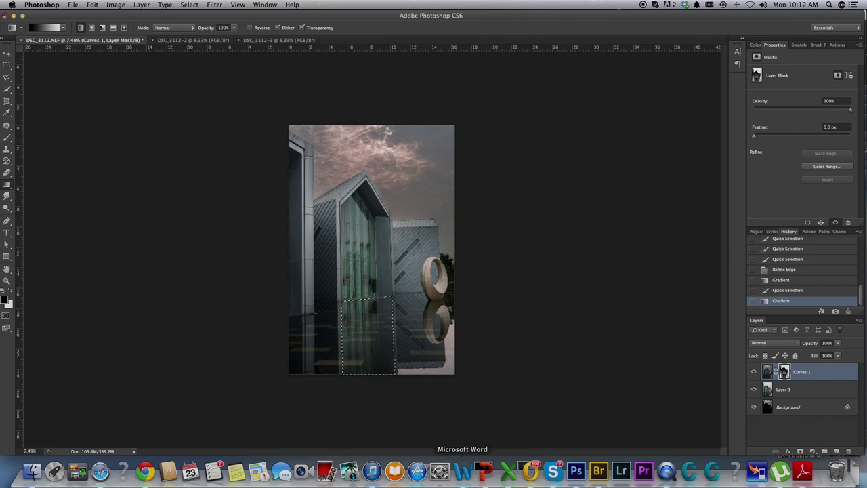
pyautogui.moveTo(366, 328); pyautogui.dragTo(494, 449)
pyautogui.press('super+d')
pyautogui.moveTo(393, 296)
pyautogui.mouseDown()
pyautogui.moveTo(396, 329)
pyautogui.moveTo(295, 236)
pyautogui.moveTo(299, 323)
pyautogui.moveTo(330, 426)
pyautogui.moveTo(371, 371)
pyautogui.moveTo(297, 147)
pyautogui.mouseUp()
# Quick-select the ring sculpture, filling its left notch and removing its hole
pyautogui.moveTo(354, 366)
pyautogui.mouseDown()
pyautogui.moveTo(309, 180)
pyautogui.moveTo(337, 204)
pyautogui.mouseUp()
pyautogui.scroll(-10, 410, 177)
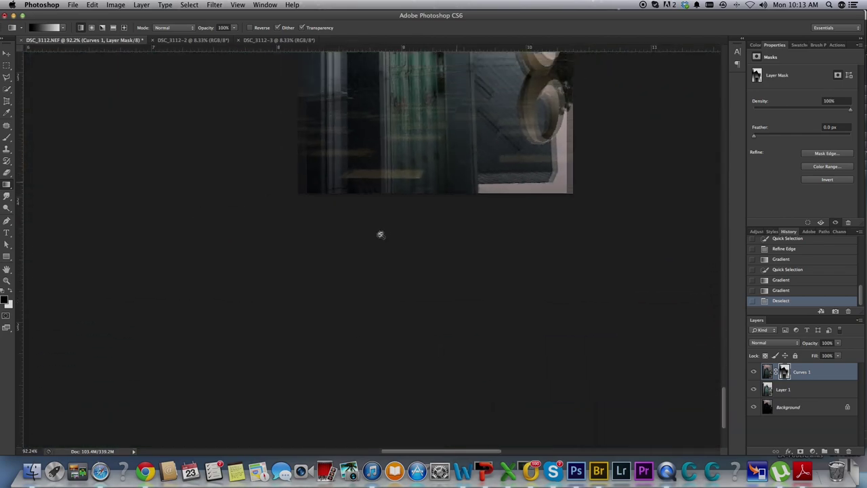
pyautogui.scroll(3, 458, 306)
pyautogui.scroll(3, 459, 306)
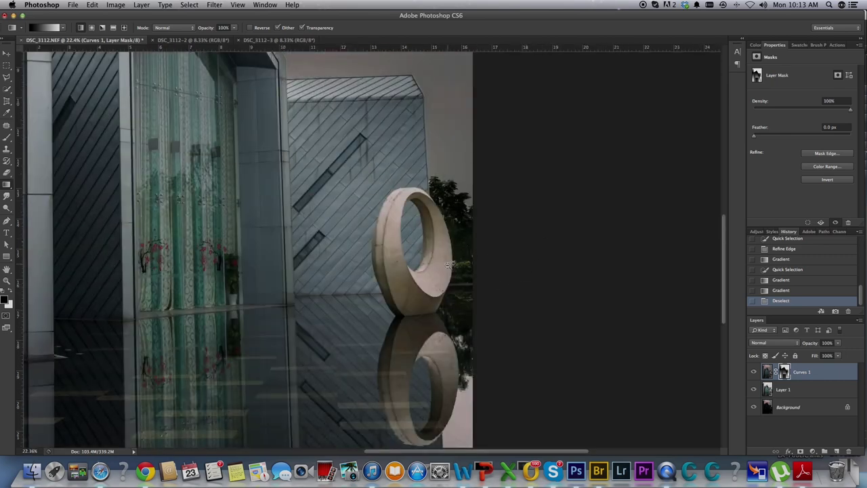
pyautogui.scroll(2, 445, 266)
pyautogui.scroll(2, 494, 246)
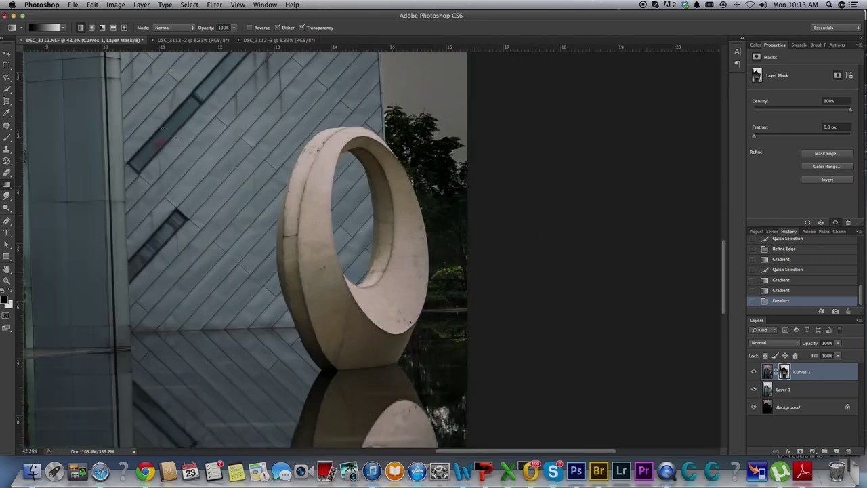
pyautogui.click(7, 89)
pyautogui.moveTo(385, 327)
pyautogui.mouseDown()
pyautogui.moveTo(294, 230)
pyautogui.moveTo(327, 339)
pyautogui.moveTo(311, 290)
pyautogui.mouseUp()
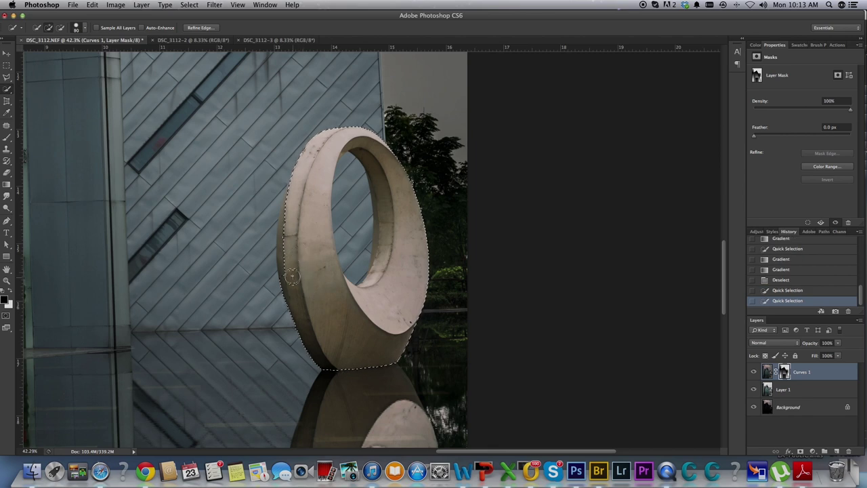
pyautogui.moveTo(284, 232); pyautogui.dragTo(288, 222)
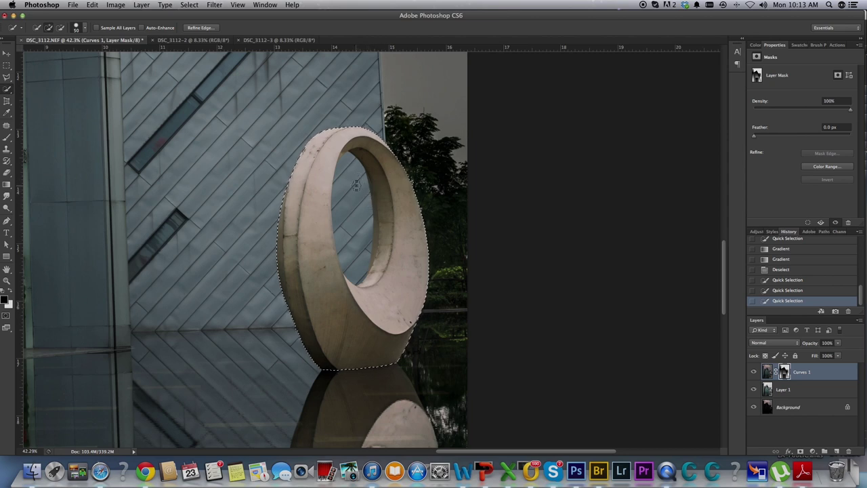
pyautogui.keyDown('alt'); pyautogui.click(348, 183); pyautogui.keyUp('alt')
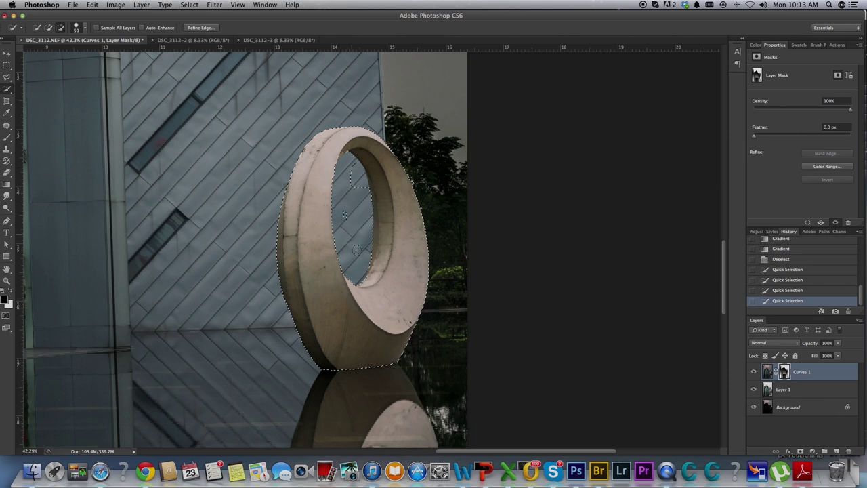
pyautogui.keyDown('alt'); pyautogui.click(355, 183); pyautogui.keyUp('alt')
pyautogui.moveTo(344, 215); pyautogui.dragTo(369, 281)
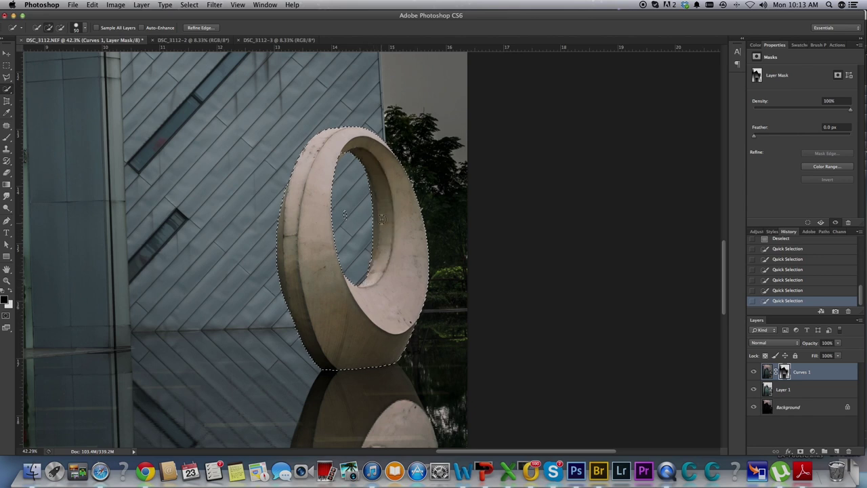
pyautogui.click(344, 145)
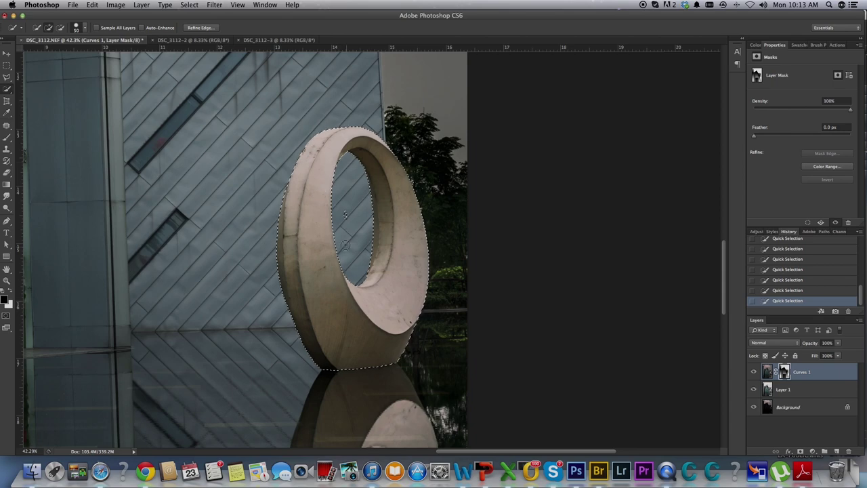
# Add the ring's reflection to the selection, excluding the reflection's hole
pyautogui.moveTo(449, 358); pyautogui.dragTo(466, 142)
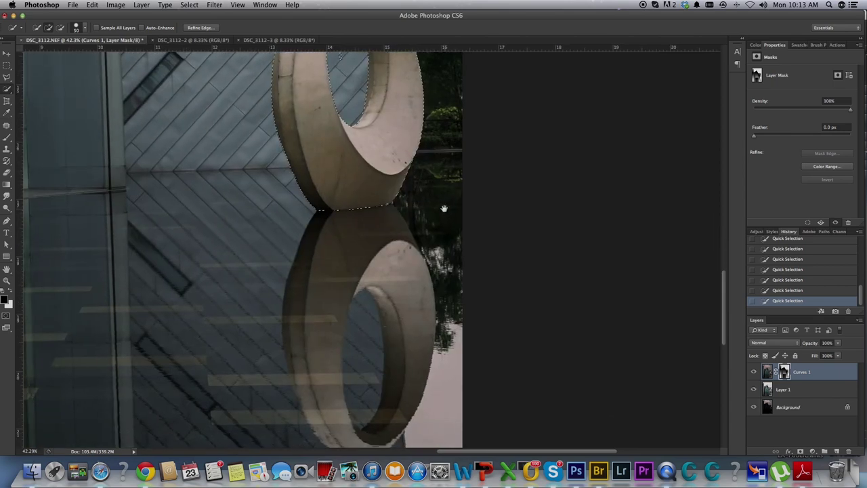
pyautogui.moveTo(356, 157)
pyautogui.mouseDown()
pyautogui.moveTo(336, 334)
pyautogui.moveTo(349, 365)
pyautogui.mouseUp()
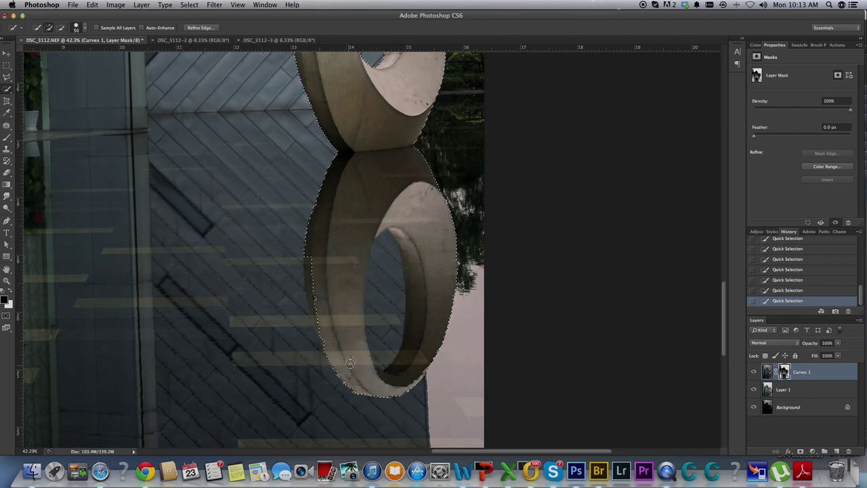
pyautogui.moveTo(309, 281); pyautogui.dragTo(324, 328)
pyautogui.moveTo(384, 252); pyautogui.dragTo(386, 298)
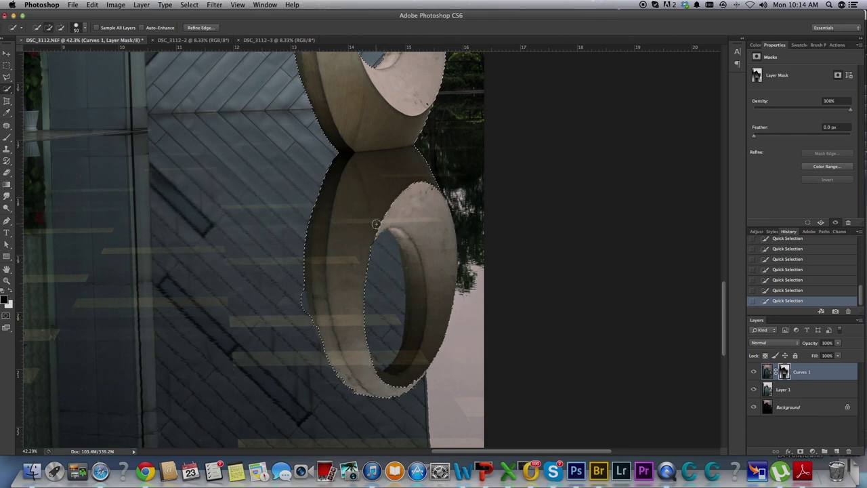
pyautogui.moveTo(378, 228)
pyautogui.mouseDown()
pyautogui.moveTo(409, 255)
pyautogui.moveTo(409, 324)
pyautogui.moveTo(396, 348)
pyautogui.mouseUp()
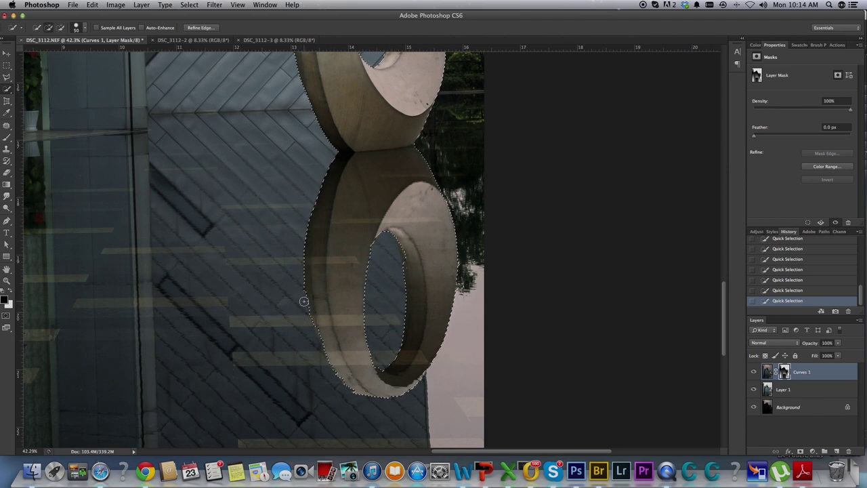
pyautogui.moveTo(381, 186); pyautogui.dragTo(345, 333)
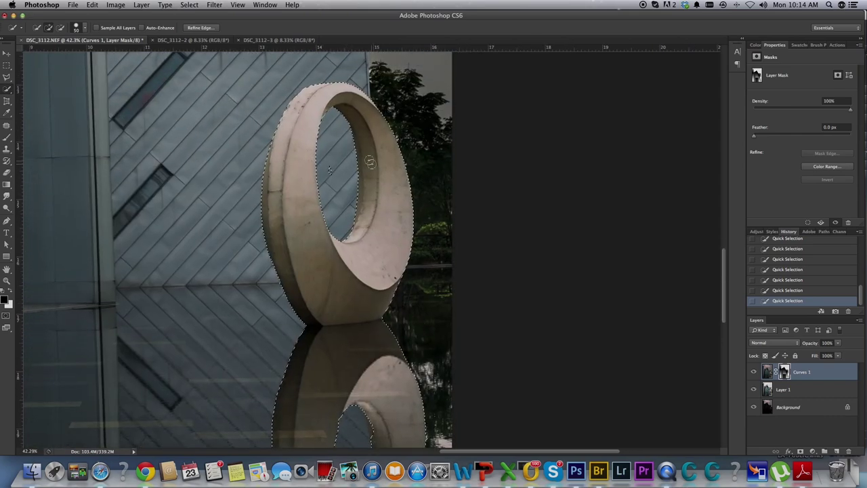
pyautogui.keyDown('alt'); pyautogui.click(331, 170); pyautogui.keyUp('alt')
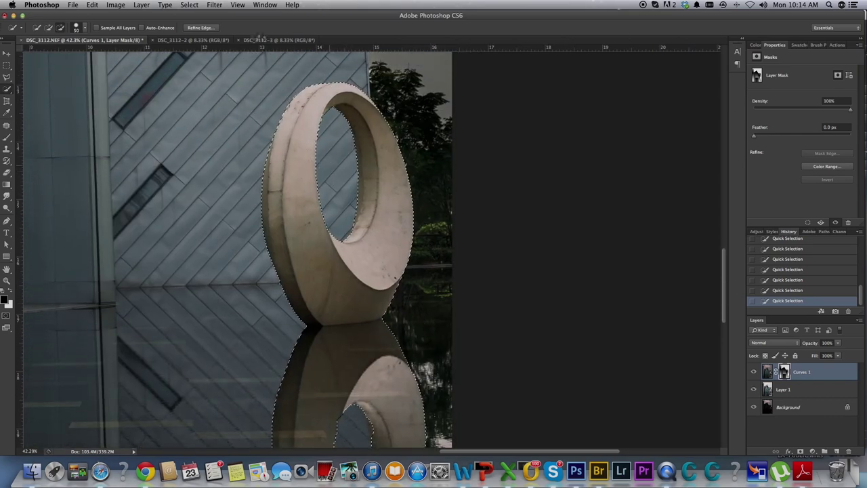
# Refine the ring selection edge with Smart Radius at 4.6 px
pyautogui.click(201, 27)
pyautogui.click(588, 155)
pyautogui.moveTo(586, 165); pyautogui.dragTo(597, 165)
pyautogui.click(654, 316)
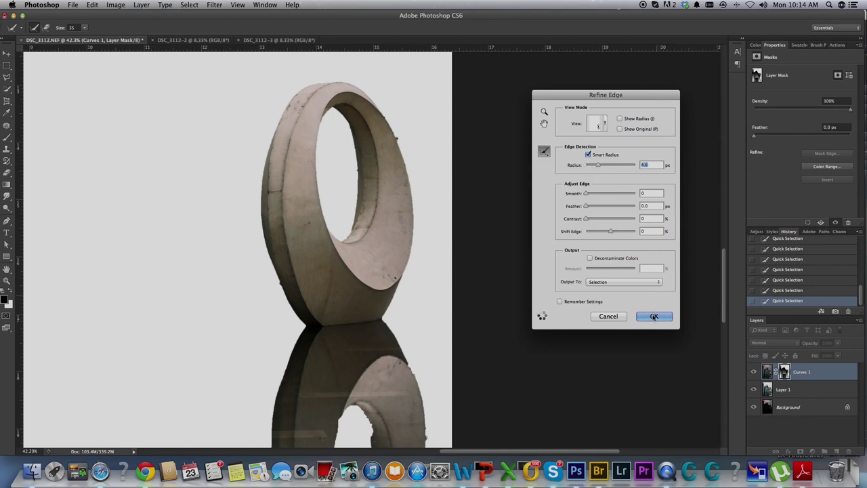
pyautogui.click(654, 316)
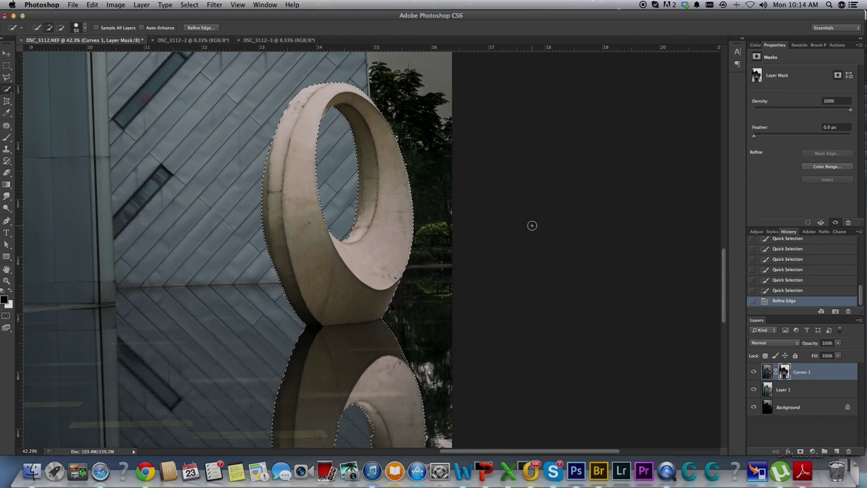
# Set brush flow and opacity, then paint the inner ring on the Curves 1 mask at 700 and 300 px
pyautogui.press('b')
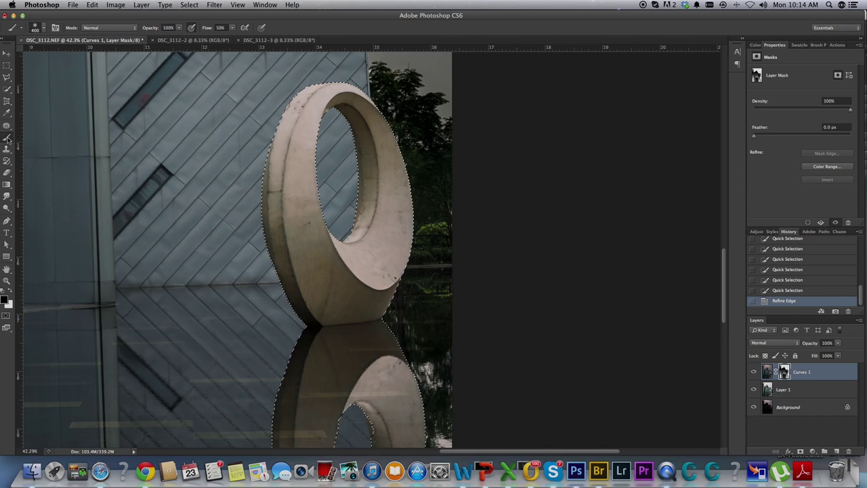
pyautogui.click(233, 30)
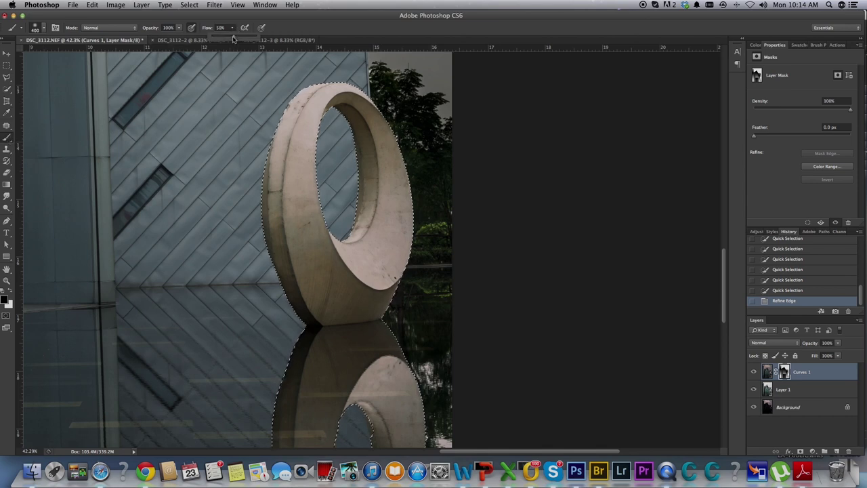
pyautogui.click(178, 29)
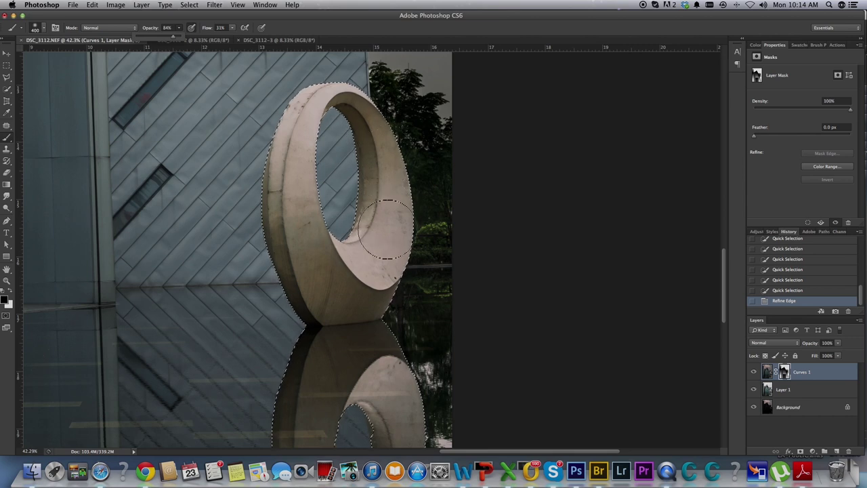
pyautogui.press(']')
pyautogui.press(']')
pyautogui.press(']')
pyautogui.click(366, 207)
pyautogui.click(366, 200)
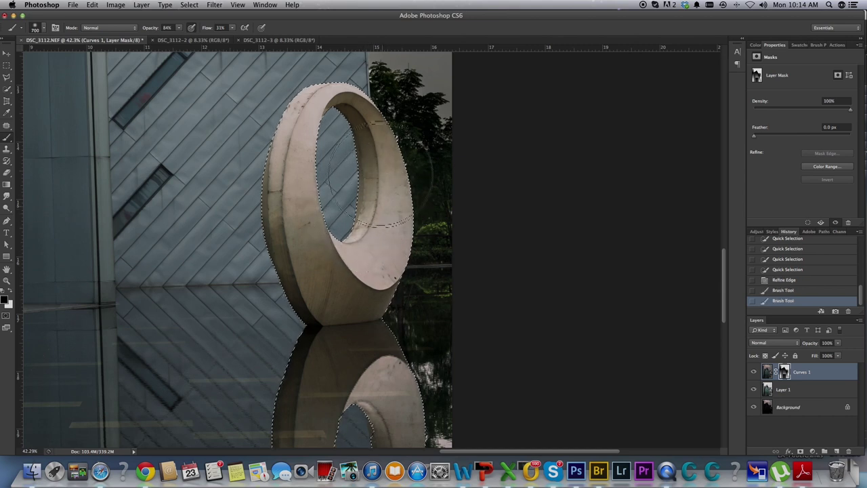
pyautogui.moveTo(398, 237); pyautogui.dragTo(390, 234)
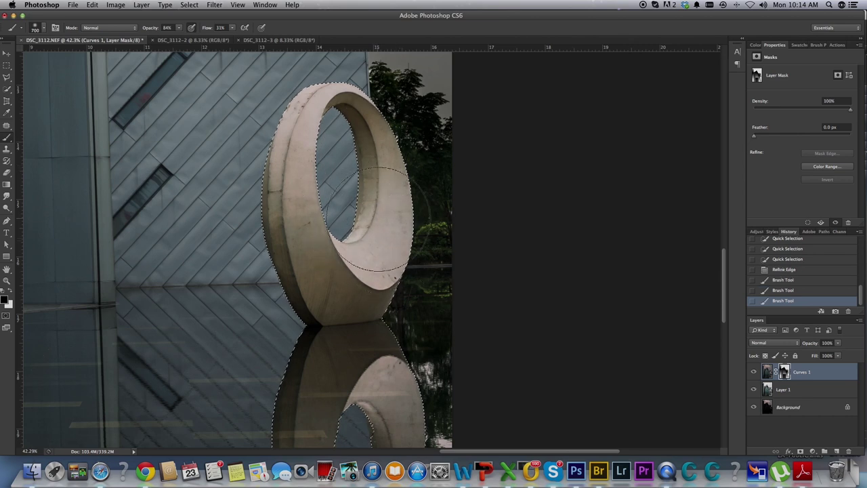
pyautogui.click(354, 218)
pyautogui.press('[')
pyautogui.press('[')
pyautogui.press('[')
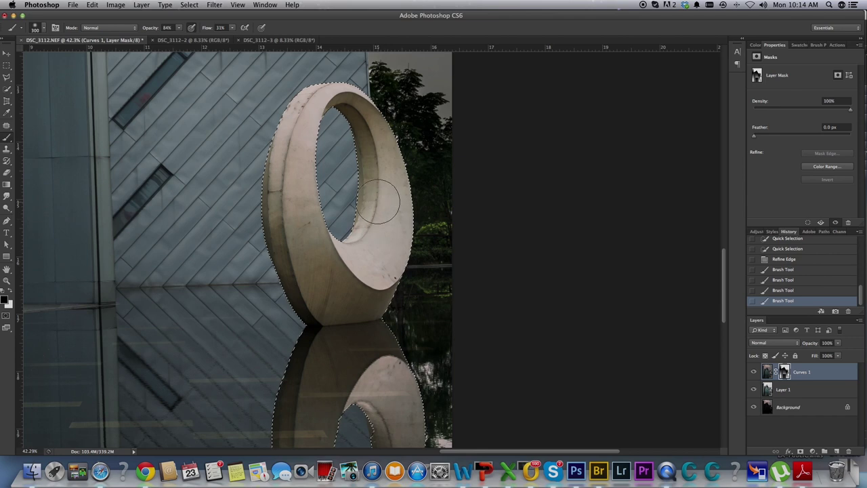
pyautogui.moveTo(387, 252); pyautogui.dragTo(376, 220)
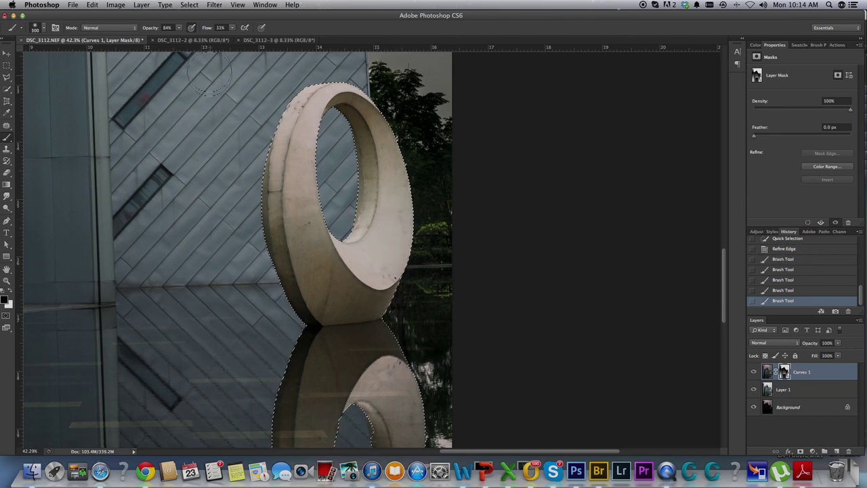
# Paint over the sculpture's reflection with a 600 px brush at 93% opacity
pyautogui.moveTo(179, 28); pyautogui.dragTo(247, 35)
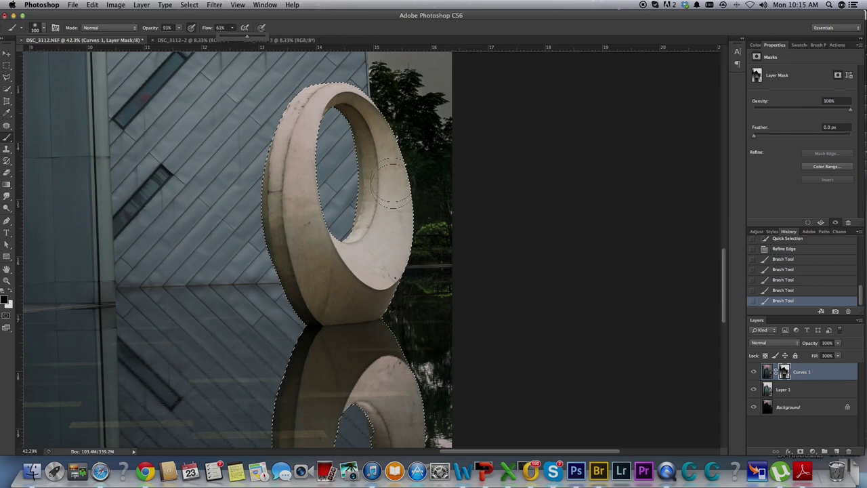
pyautogui.moveTo(465, 300); pyautogui.dragTo(454, 142)
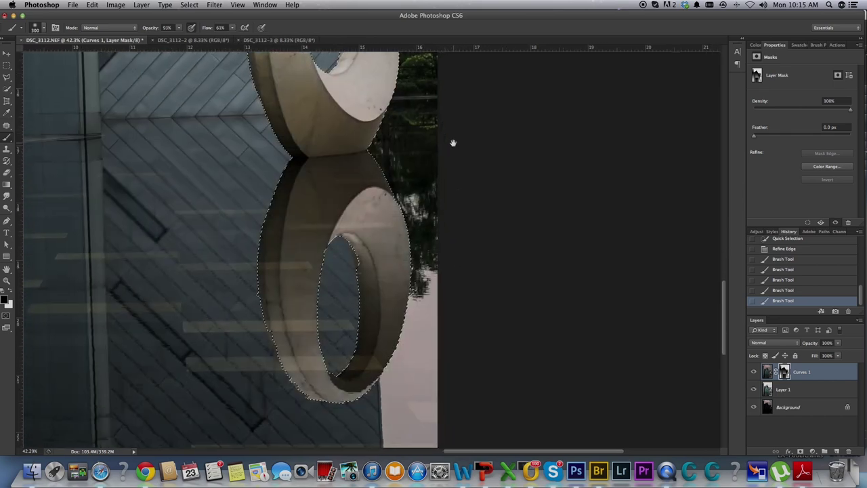
pyautogui.press(']')
pyautogui.press(']')
pyautogui.press(']')
pyautogui.press(']')
pyautogui.press(']')
pyautogui.click(371, 246)
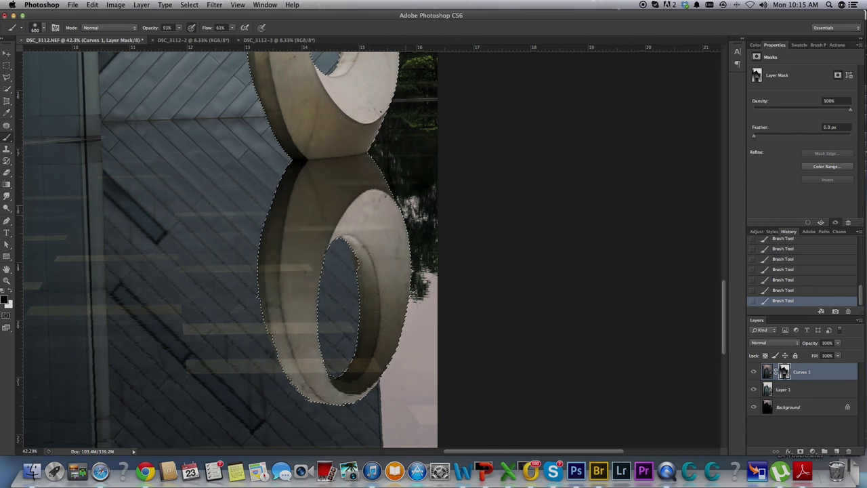
pyautogui.moveTo(339, 296); pyautogui.dragTo(341, 433)
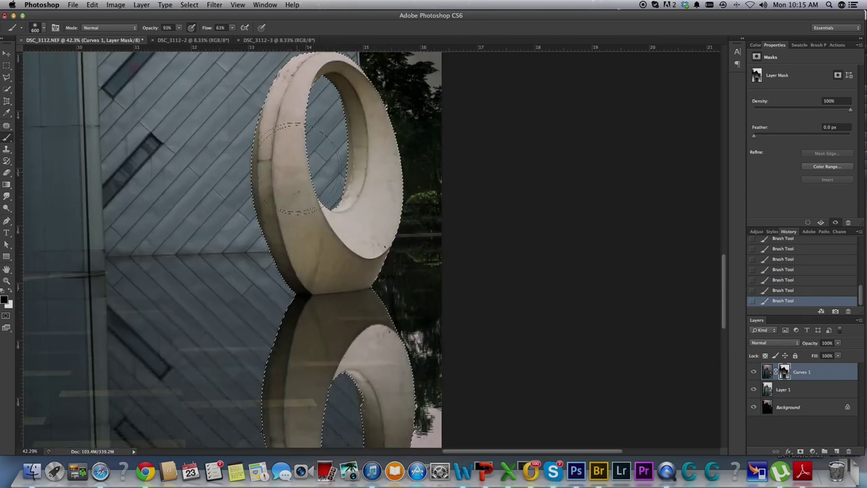
pyautogui.moveTo(361, 215); pyautogui.dragTo(361, 266)
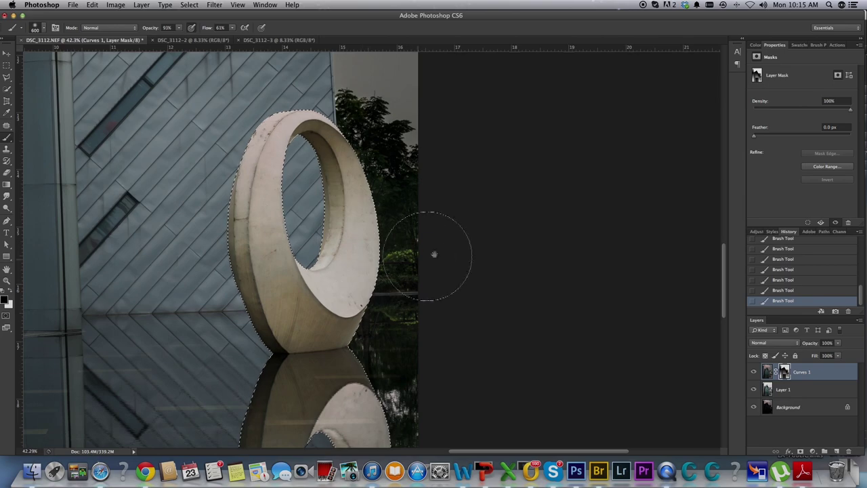
pyautogui.press('super+0')
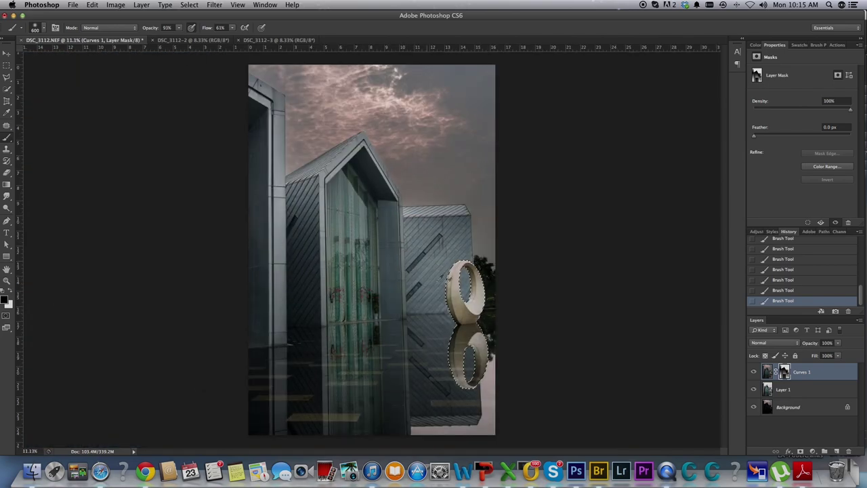
pyautogui.scroll(3, 429, 275)
pyautogui.scroll(3, 428, 275)
pyautogui.scroll(2, 428, 275)
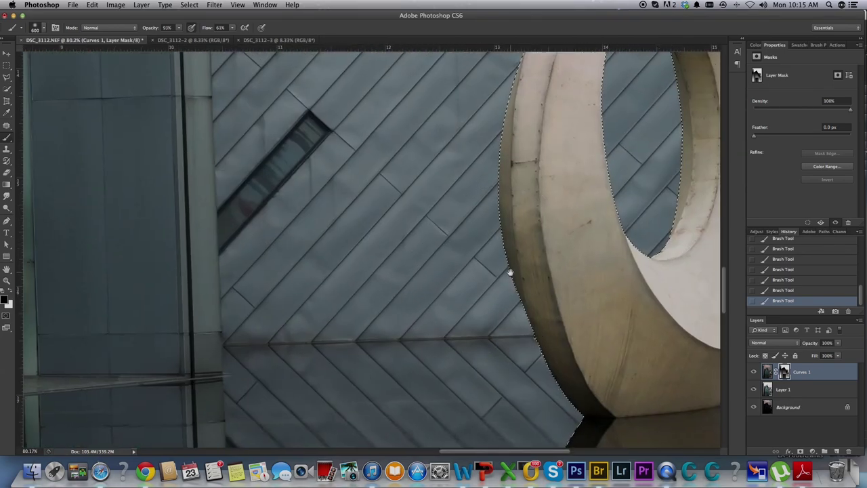
pyautogui.scroll(5, 511, 272)
pyautogui.press('[')
pyautogui.press('[')
pyautogui.press('[')
pyautogui.scroll(-3, 475, 219)
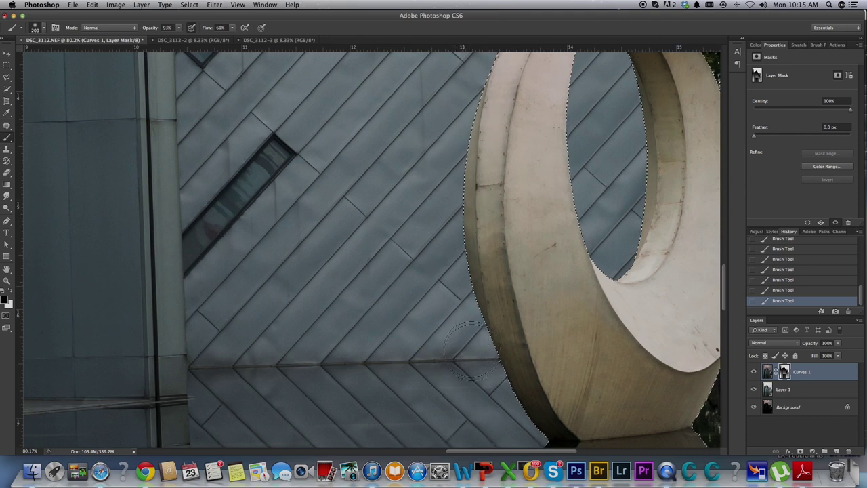
pyautogui.press(']')
pyautogui.press(']')
pyautogui.press(']')
pyautogui.press(']')
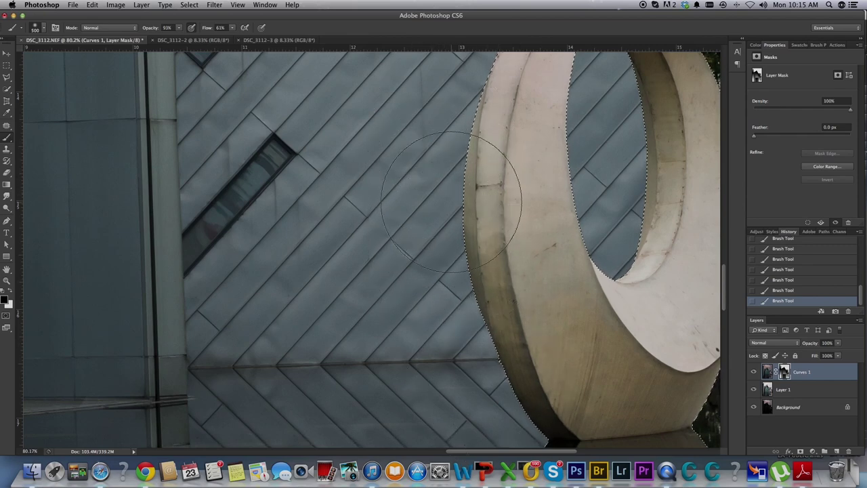
pyautogui.scroll(3, 451, 342)
pyautogui.moveTo(451, 342); pyautogui.dragTo(483, 87)
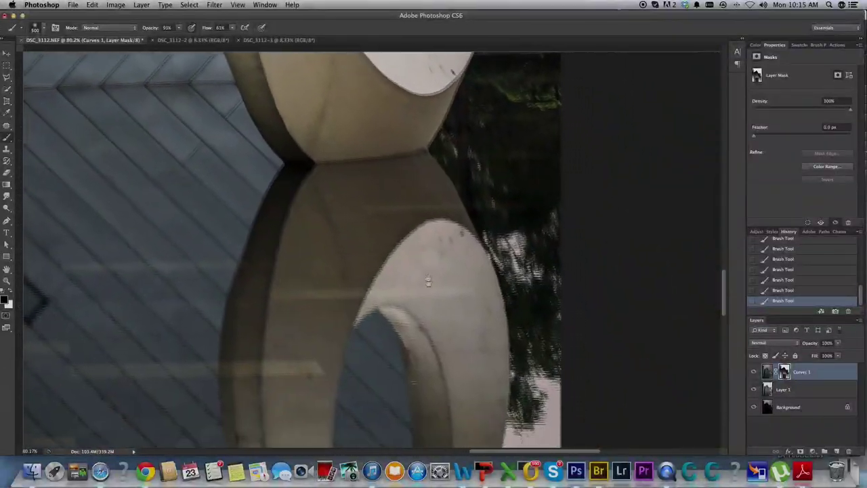
pyautogui.scroll(-5, 515, 163)
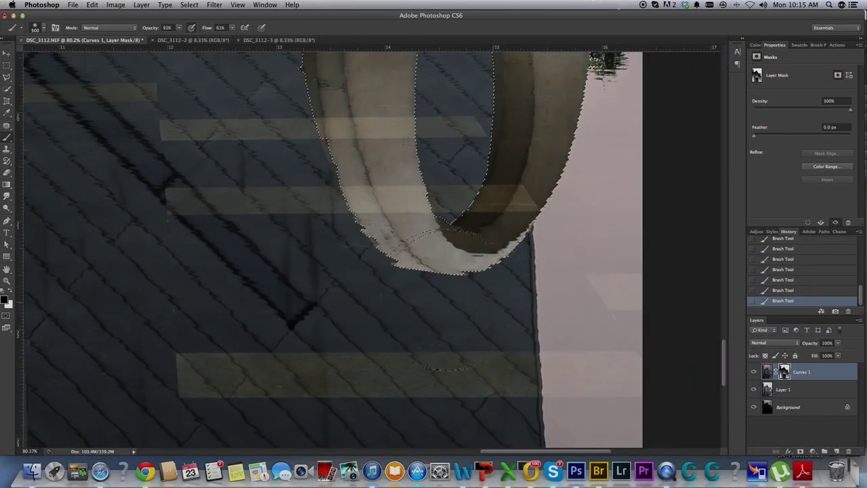
# Inspect the ring sculpture, clear its selection, then view the whole photo and the roof
pyautogui.moveTo(405, 286)
pyautogui.mouseDown()
pyautogui.moveTo(463, 395)
pyautogui.moveTo(512, 387)
pyautogui.mouseUp()
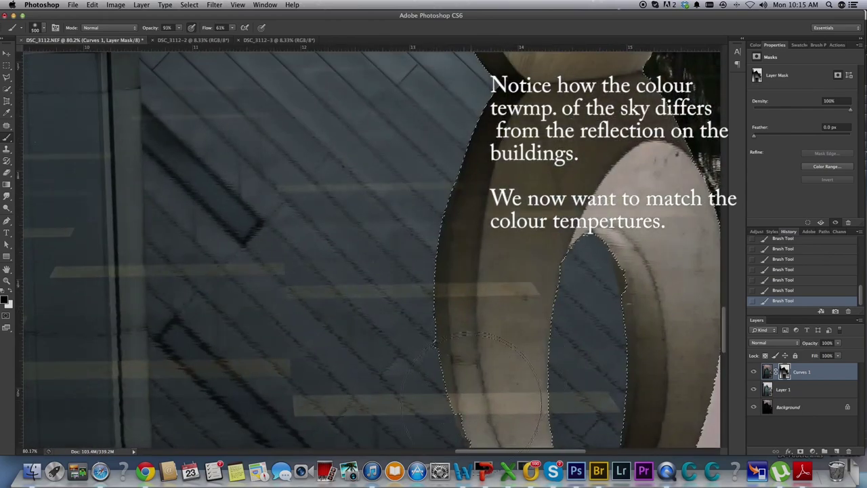
pyautogui.moveTo(425, 155)
pyautogui.mouseDown()
pyautogui.moveTo(540, 315)
pyautogui.moveTo(534, 326)
pyautogui.mouseUp()
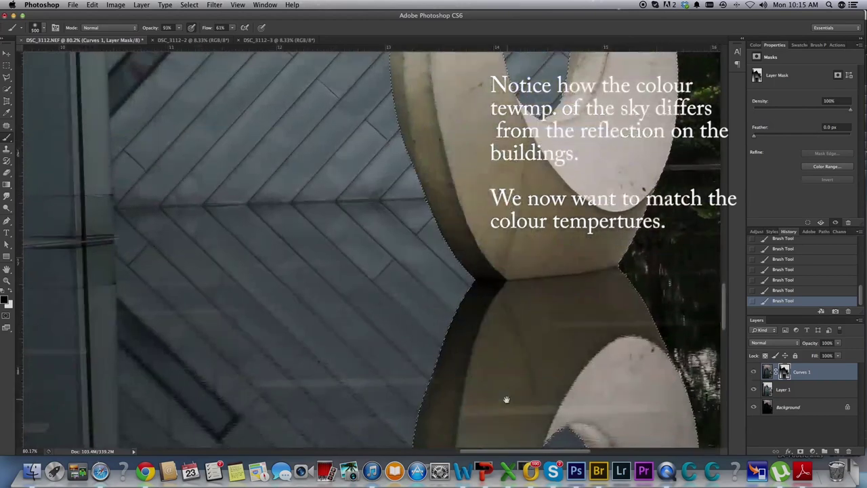
pyautogui.press('super+d')
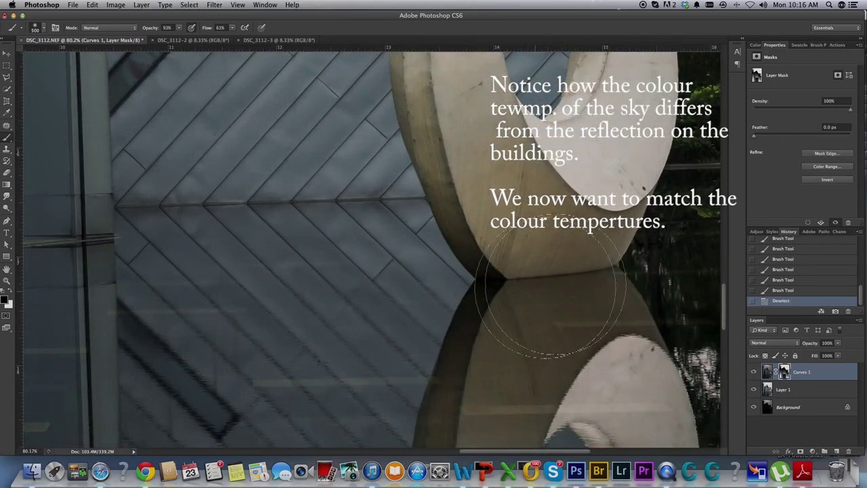
pyautogui.moveTo(617, 296); pyautogui.dragTo(561, 318)
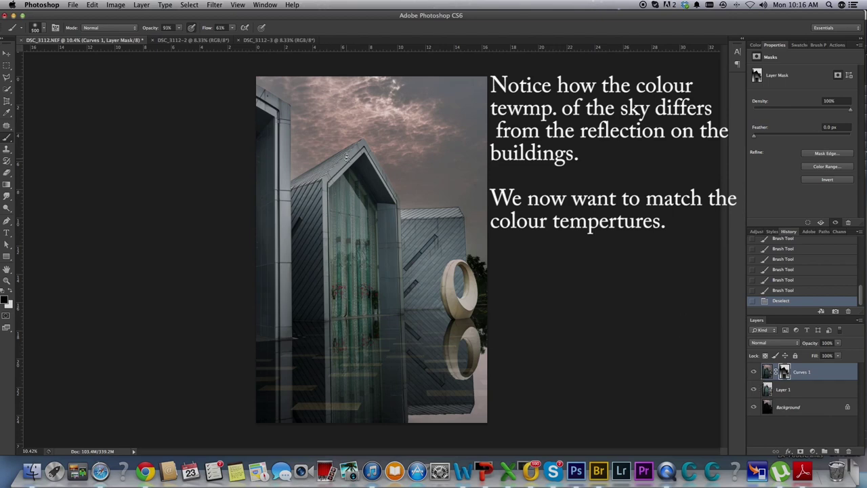
pyautogui.scroll(3, 346, 157)
pyautogui.scroll(2, 346, 157)
pyautogui.scroll(1, 359, 224)
pyautogui.scroll(1, 377, 305)
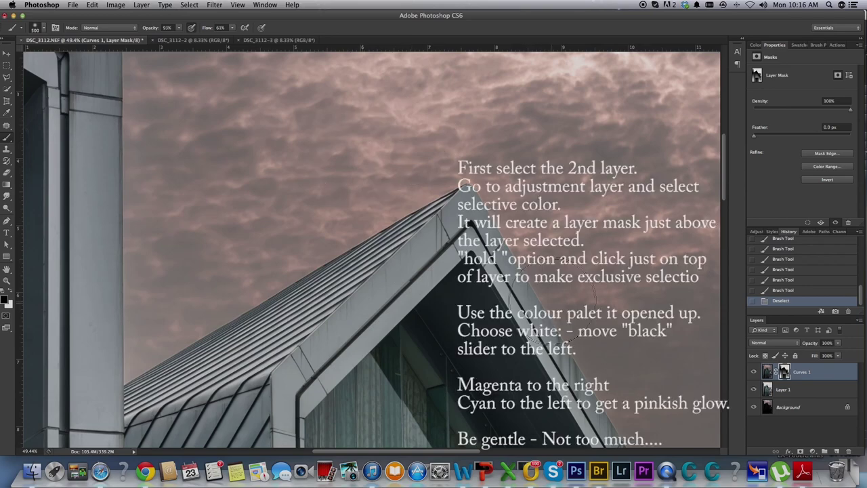
pyautogui.scroll(-2, 449, 270)
pyautogui.scroll(-1, 448, 270)
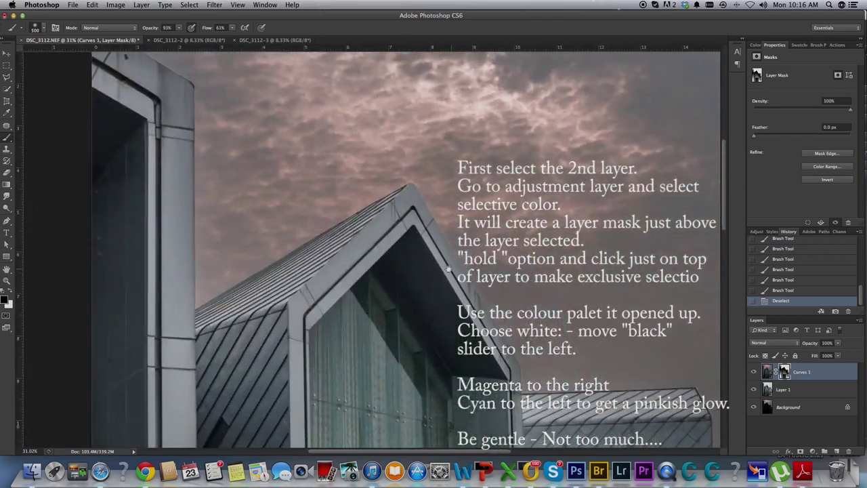
pyautogui.hscroll(2, 449, 269)
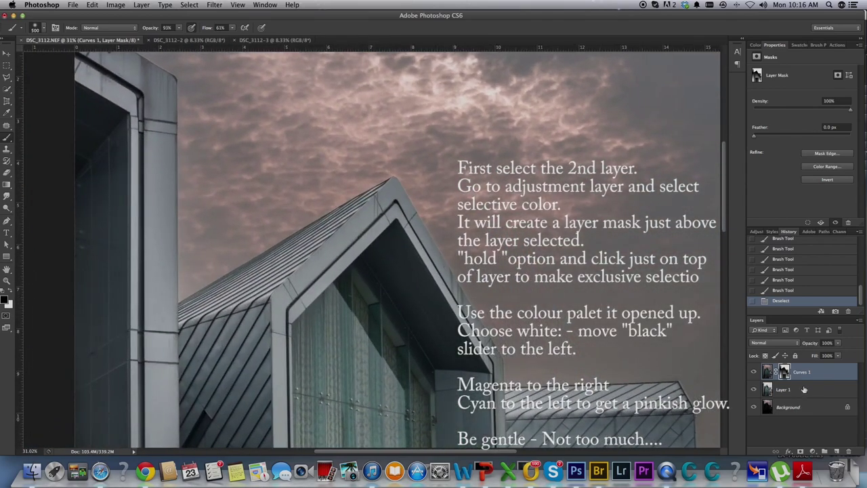
# Add a Selective Color adjustment layer clipped to Layer 1
pyautogui.click(804, 389)
pyautogui.click(813, 451)
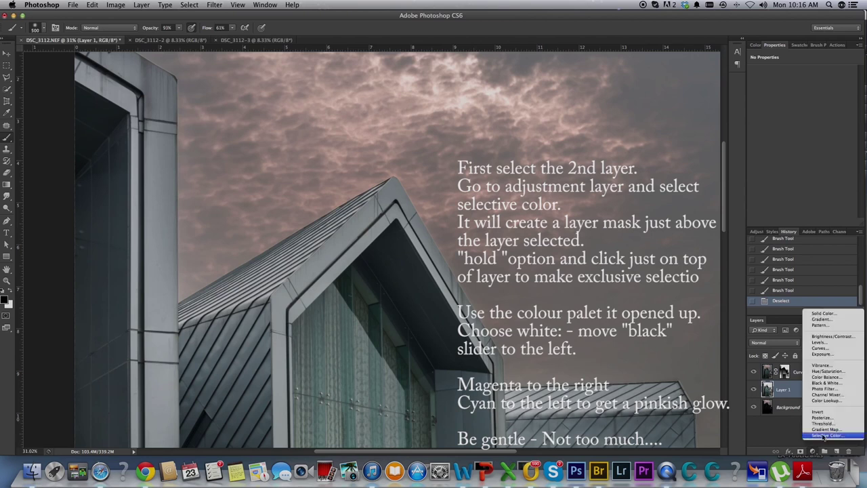
pyautogui.click(831, 436)
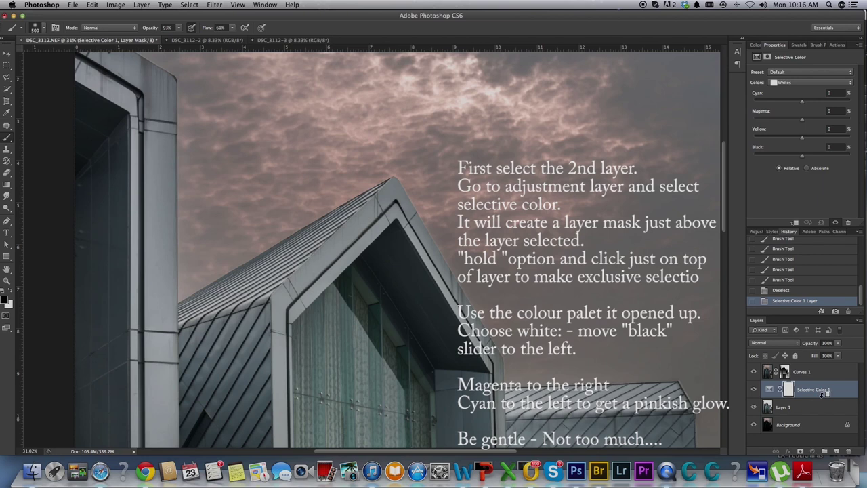
pyautogui.keyDown('alt'); pyautogui.click(823, 393); pyautogui.keyUp('alt')
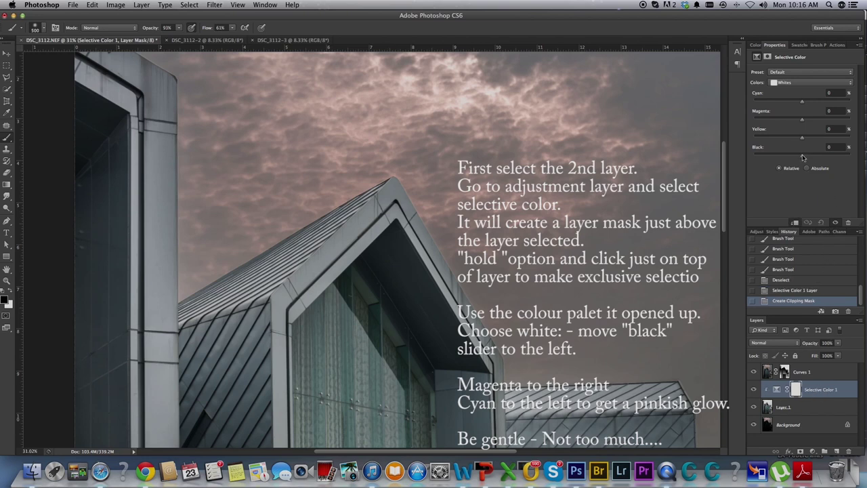
# Set the Whites to Cyan -4, Magenta +9, Yellow -8 and Black -20
pyautogui.moveTo(803, 158); pyautogui.dragTo(790, 159)
pyautogui.moveTo(792, 159)
pyautogui.mouseDown()
pyautogui.moveTo(815, 141)
pyautogui.moveTo(801, 142)
pyautogui.mouseUp()
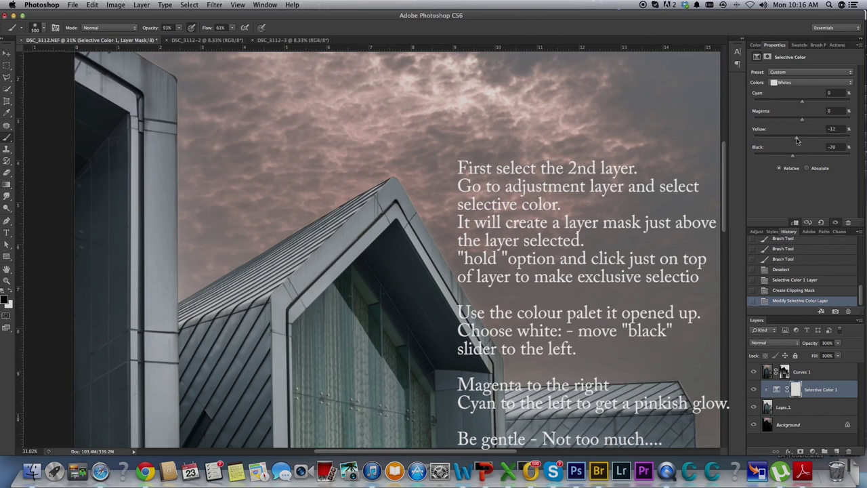
pyautogui.moveTo(805, 121)
pyautogui.mouseDown()
pyautogui.moveTo(814, 125)
pyautogui.moveTo(802, 126)
pyautogui.mouseUp()
pyautogui.moveTo(803, 104); pyautogui.dragTo(791, 107)
pyautogui.moveTo(781, 110); pyautogui.dragTo(807, 110)
pyautogui.click(801, 105)
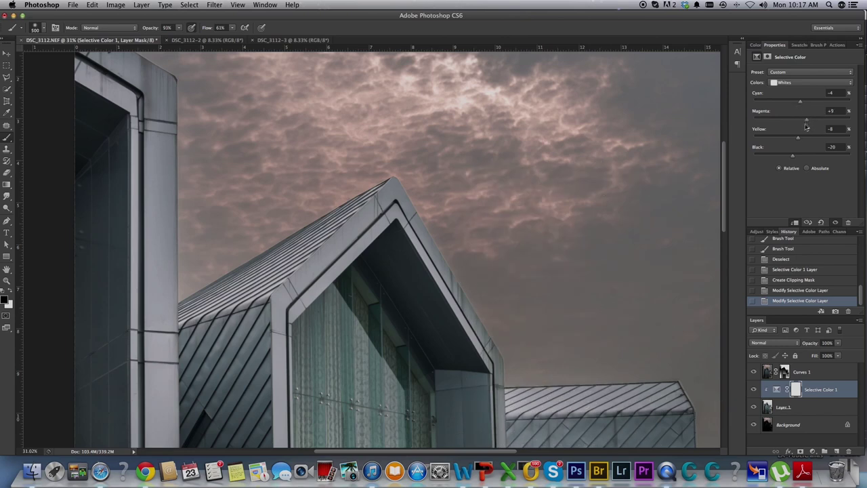
pyautogui.moveTo(557, 354); pyautogui.dragTo(452, 177)
# Zoom out to the whole image and pull the Whites' Yellow to -5
pyautogui.scroll(-2, 455, 178)
pyautogui.scroll(-2, 475, 217)
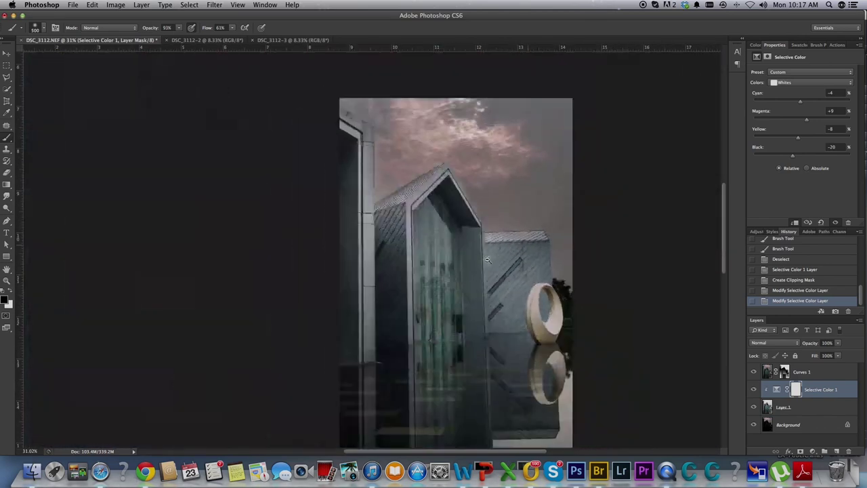
pyautogui.scroll(-2, 485, 244)
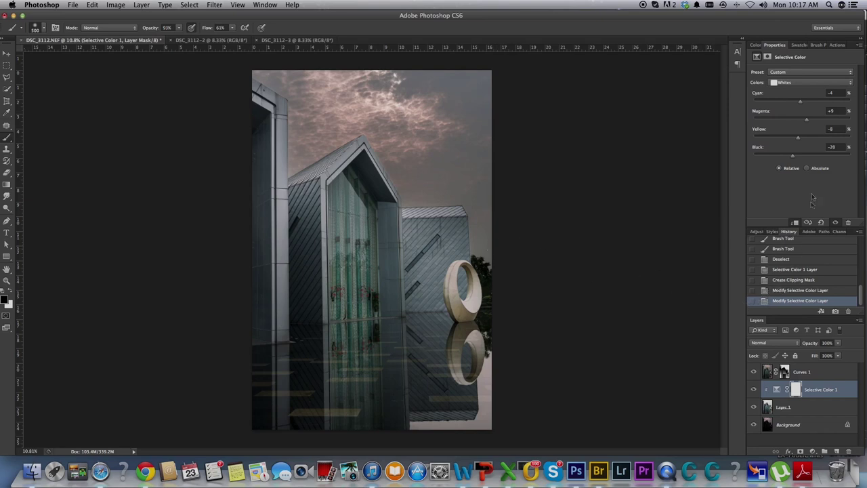
pyautogui.moveTo(796, 139); pyautogui.dragTo(770, 144)
pyautogui.moveTo(823, 149); pyautogui.dragTo(801, 151)
pyautogui.click(807, 86)
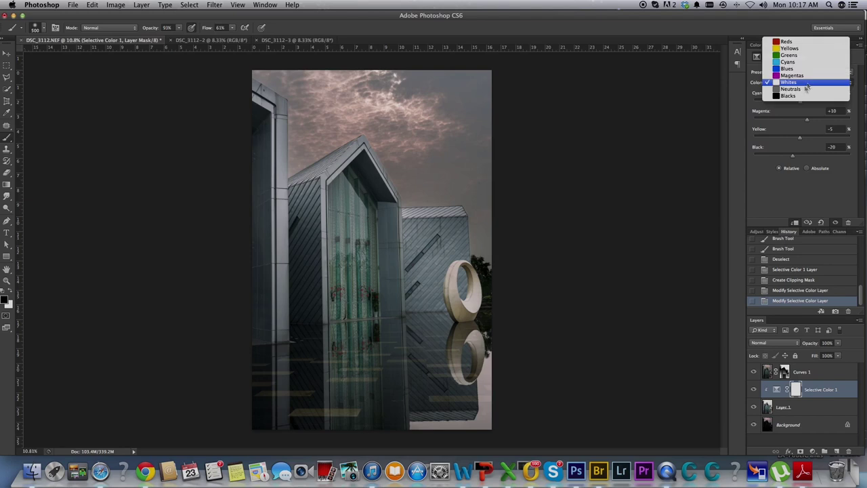
# Switch Selective Color to Neutrals and set Black to -2, comparing with the layer hidden
pyautogui.click(802, 91)
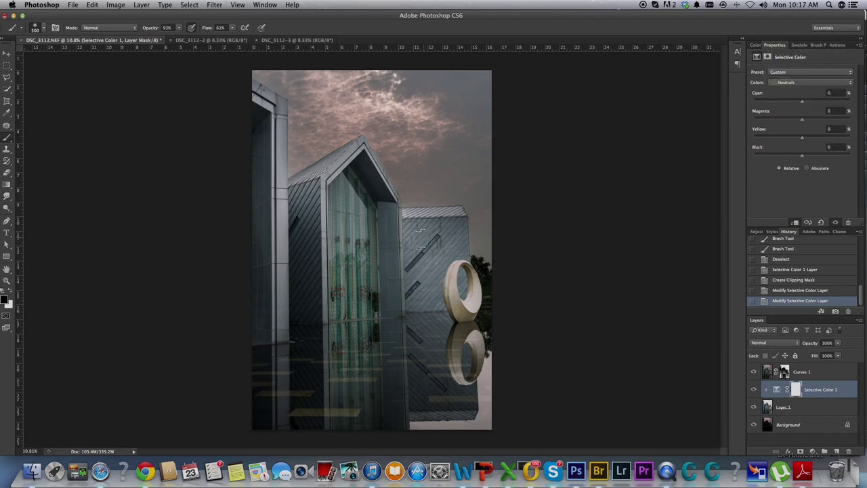
pyautogui.moveTo(803, 158)
pyautogui.mouseDown()
pyautogui.moveTo(791, 160)
pyautogui.moveTo(804, 160)
pyautogui.mouseUp()
pyautogui.moveTo(803, 161); pyautogui.dragTo(800, 161)
pyautogui.moveTo(812, 158); pyautogui.dragTo(806, 158)
pyautogui.moveTo(802, 160); pyautogui.dragTo(803, 160)
pyautogui.moveTo(802, 159); pyautogui.dragTo(801, 160)
pyautogui.click(754, 389)
# Try Magenta and Cyan values on the Neutrals, ending at Cyan -2 and Magenta 0
pyautogui.moveTo(803, 120); pyautogui.dragTo(804, 121)
pyautogui.moveTo(803, 123); pyautogui.dragTo(802, 126)
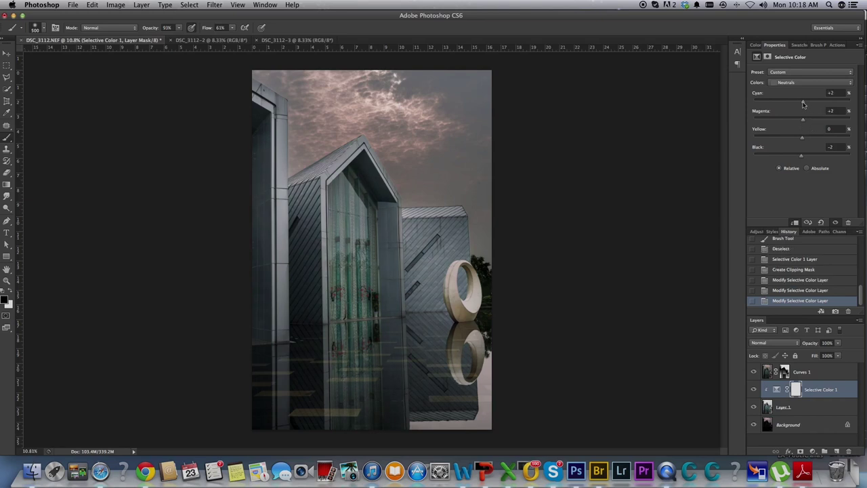
pyautogui.moveTo(803, 103); pyautogui.dragTo(799, 104)
pyautogui.click(836, 92)
pyautogui.click(792, 120)
pyautogui.moveTo(792, 122); pyautogui.dragTo(803, 123)
pyautogui.moveTo(801, 104); pyautogui.dragTo(803, 104)
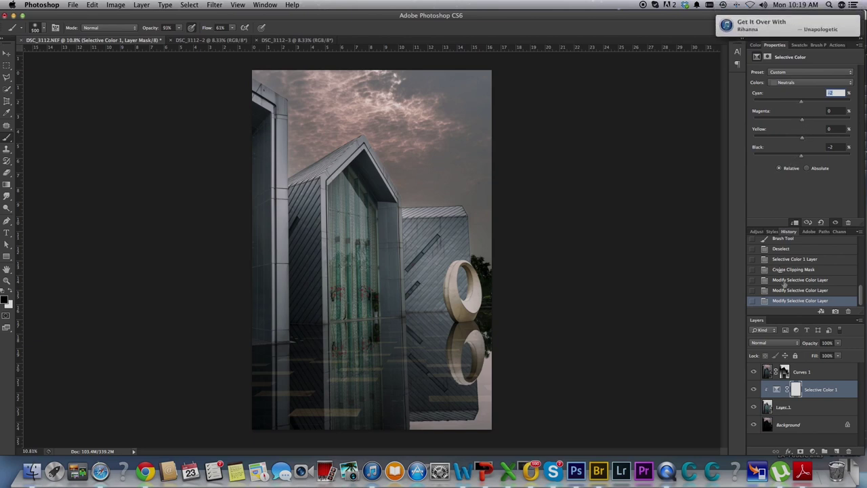
pyautogui.click(808, 373)
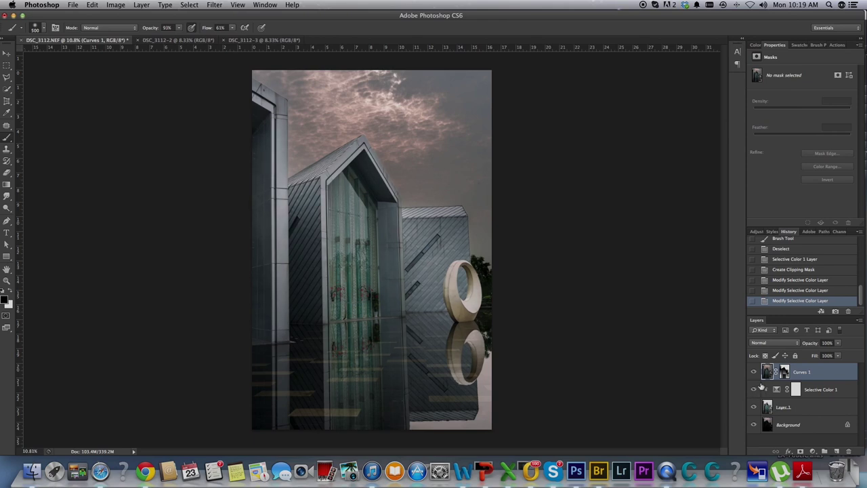
# Toggle Curves 1 off and on to compare, then zoom in on the roof
pyautogui.click(754, 372)
pyautogui.click(755, 372)
pyautogui.moveTo(329, 134); pyautogui.dragTo(386, 120)
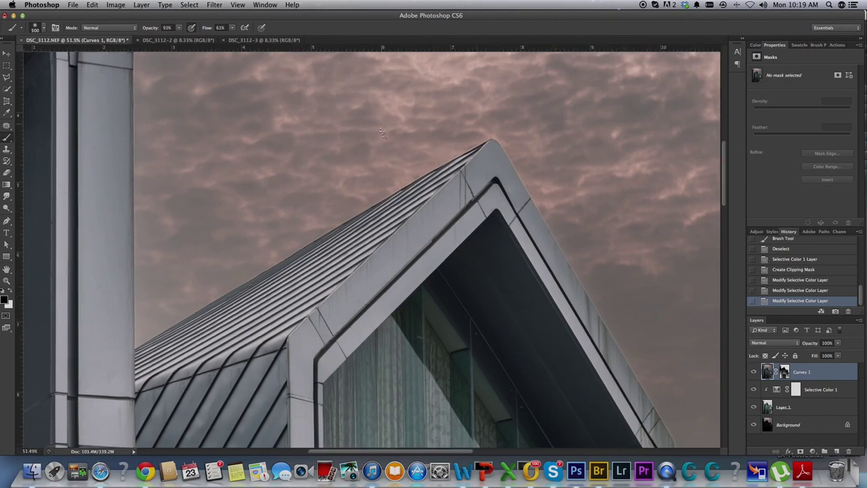
pyautogui.moveTo(464, 167); pyautogui.dragTo(554, 256)
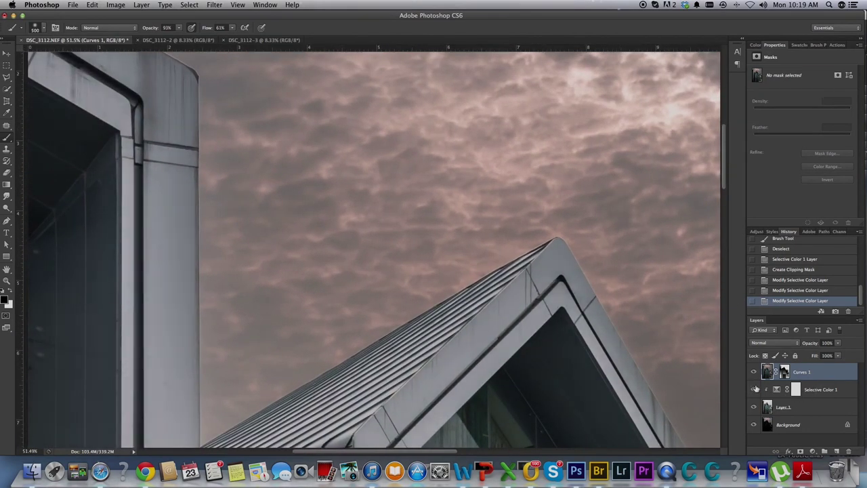
pyautogui.scroll(-10, 573, 289)
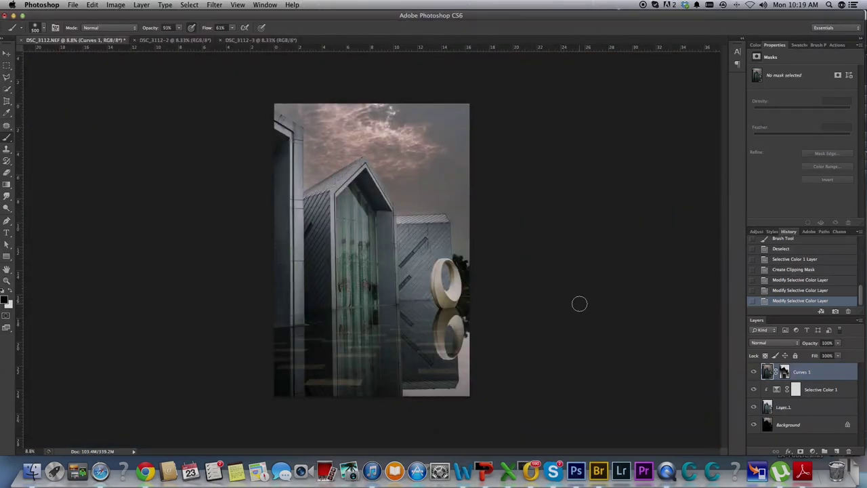
# Raise the Neutrals' Magenta in Selective Color 1 to +1
pyautogui.click(812, 390)
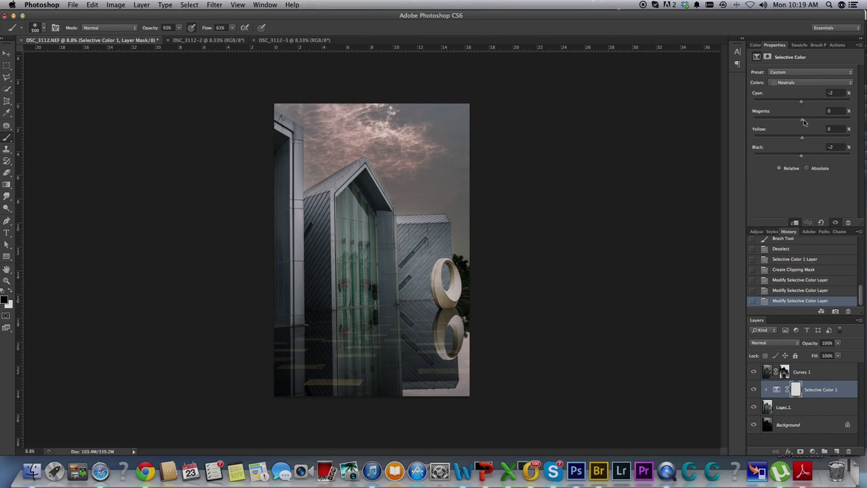
pyautogui.moveTo(806, 122); pyautogui.dragTo(800, 125)
pyautogui.moveTo(313, 151); pyautogui.dragTo(368, 140)
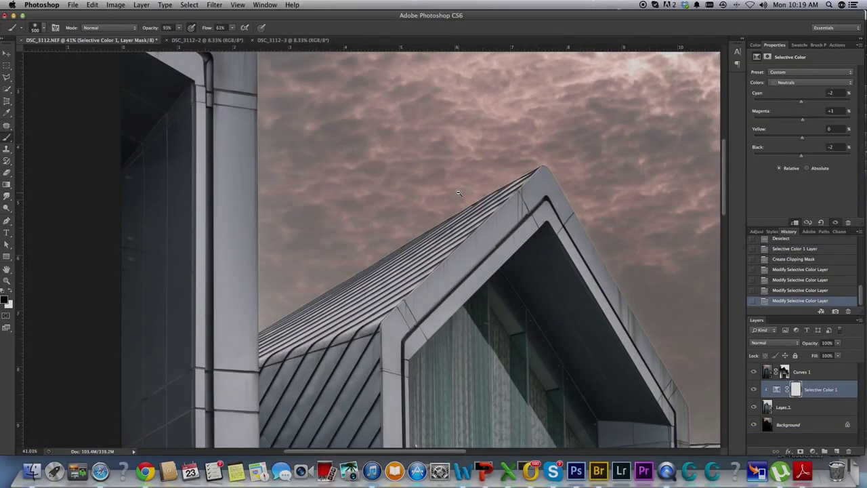
pyautogui.scroll(-5, 368, 140)
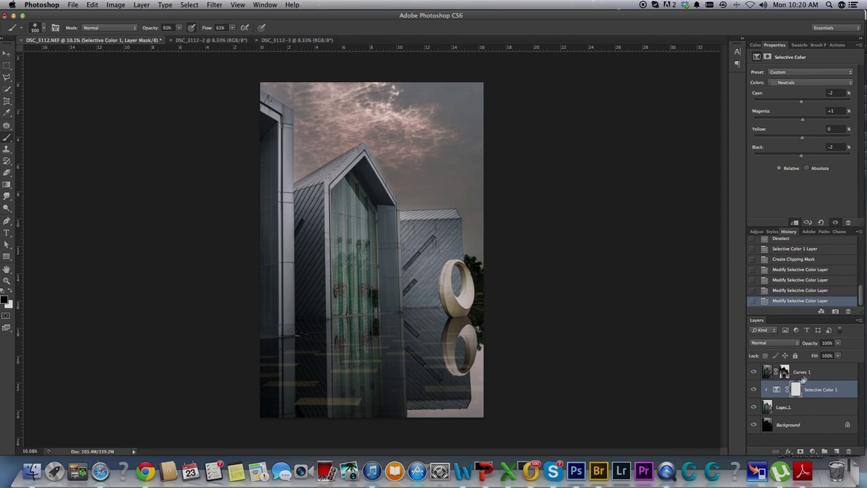
# Merge Selective Color 1 down into Layer 1 with Ctrl+E
pyautogui.rightClick(832, 389)
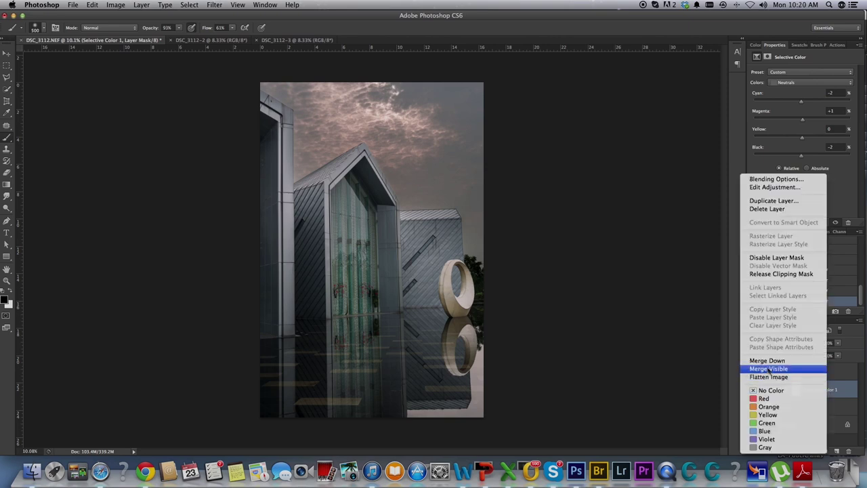
pyautogui.press('Escape')
pyautogui.hotkey('ctrl', 'e')
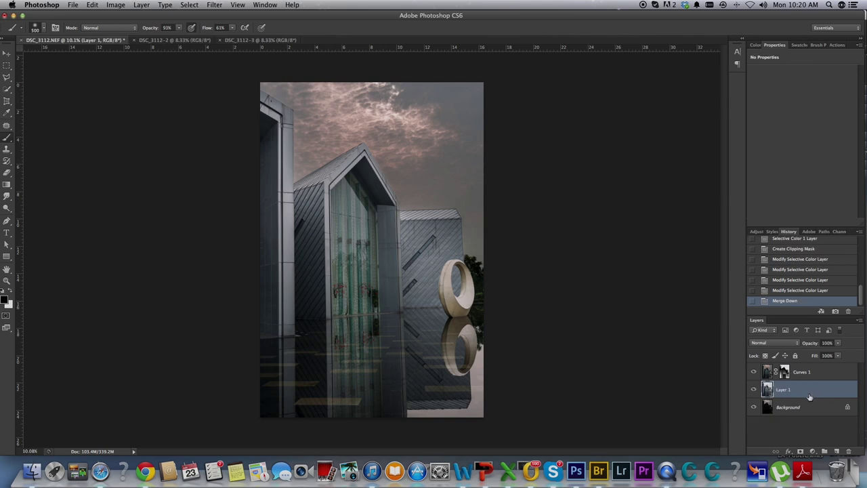
pyautogui.click(809, 374)
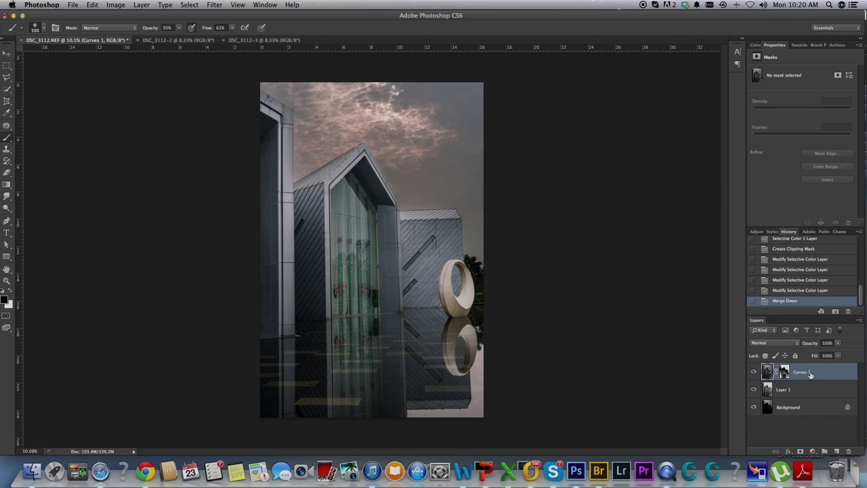
# Flick Curves 1 visibility on and off, leave it visible, and target its layer mask
pyautogui.click(753, 371)
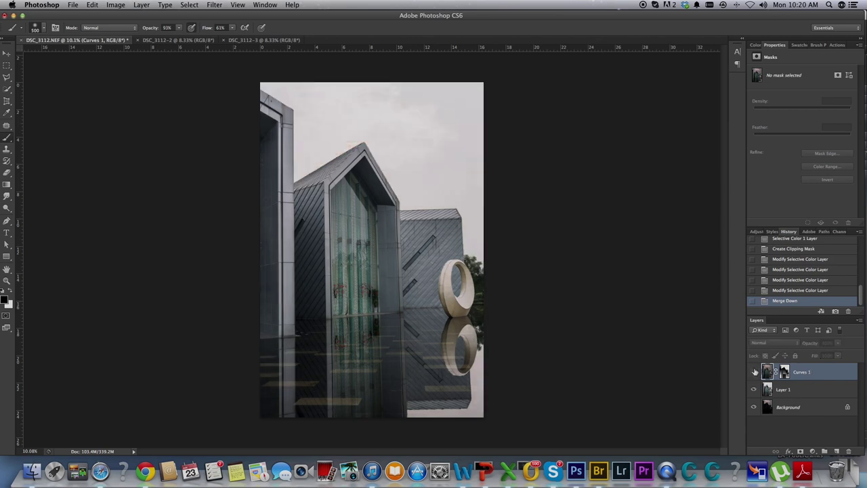
pyautogui.click(754, 372)
pyautogui.click(755, 372)
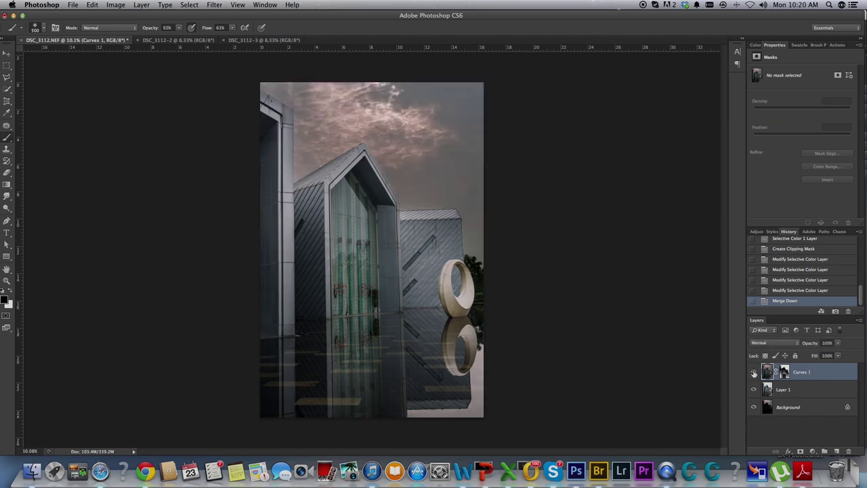
pyautogui.click(754, 371)
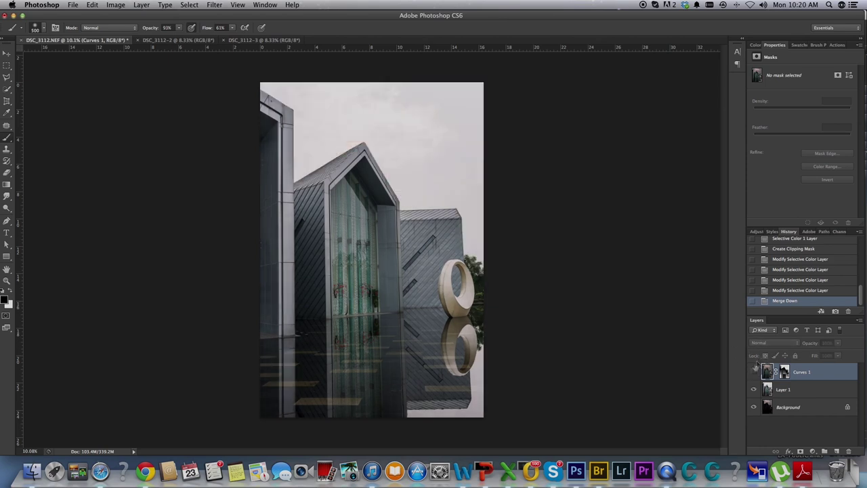
pyautogui.click(754, 372)
pyautogui.click(754, 373)
pyautogui.click(755, 373)
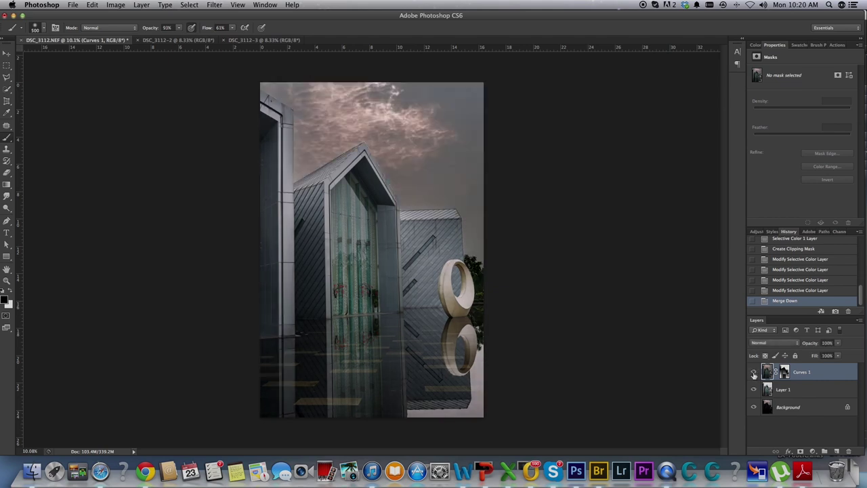
pyautogui.click(783, 372)
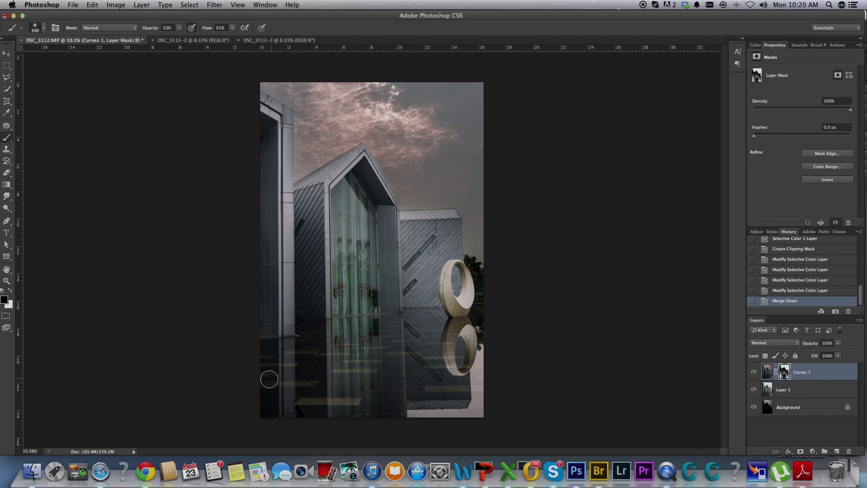
# Paint the Curves 1 mask over the lower reflections with an enlarged brush
pyautogui.moveTo(232, 395); pyautogui.dragTo(252, 382)
pyautogui.moveTo(244, 385); pyautogui.dragTo(227, 393)
pyautogui.press(']')
pyautogui.press(']')
pyautogui.press(']')
pyautogui.press(']')
pyautogui.press(']')
pyautogui.press(']')
pyautogui.moveTo(271, 424); pyautogui.dragTo(329, 390)
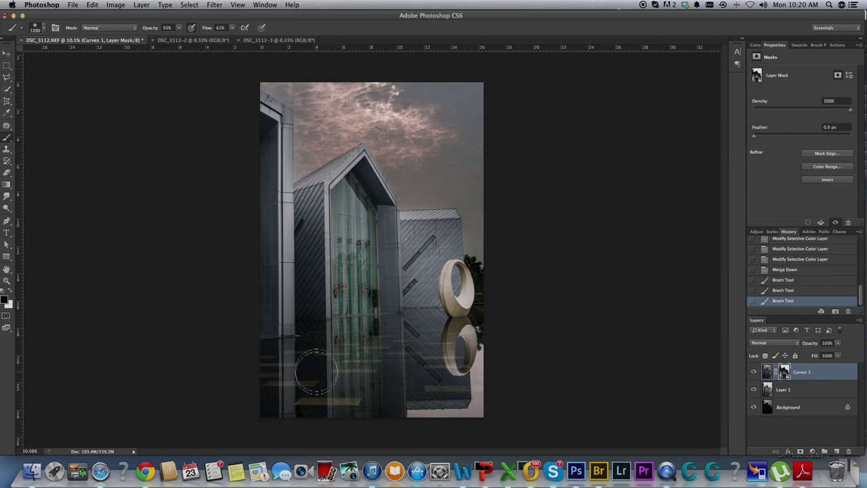
pyautogui.moveTo(315, 359); pyautogui.dragTo(305, 407)
pyautogui.moveTo(373, 404)
pyautogui.mouseDown()
pyautogui.moveTo(437, 377)
pyautogui.moveTo(423, 373)
pyautogui.mouseUp()
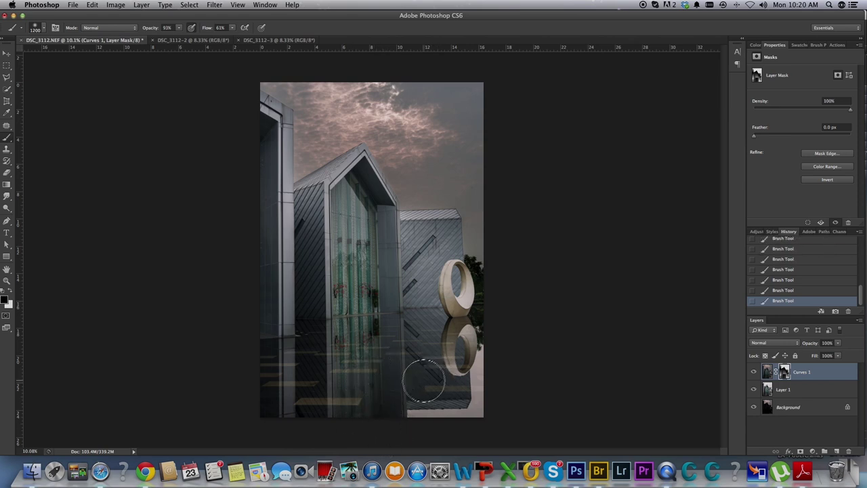
pyautogui.moveTo(437, 390); pyautogui.dragTo(442, 348)
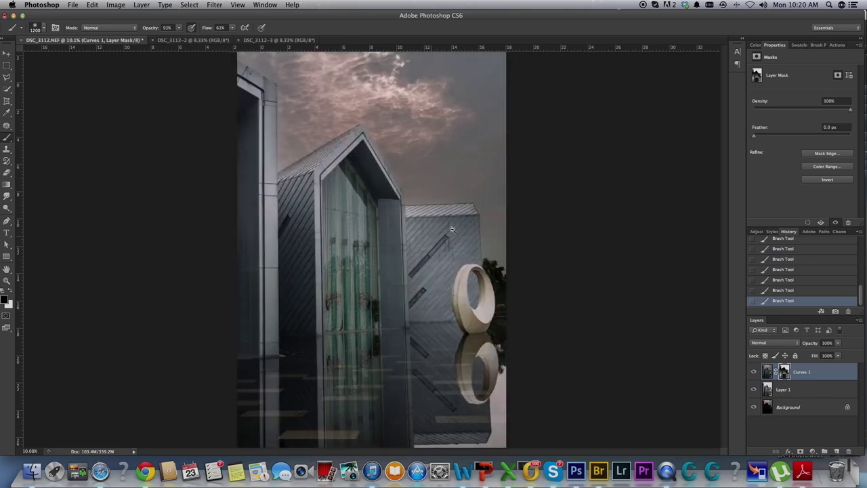
pyautogui.scroll(5, 434, 238)
# Use a 1400 white brush at 34% opacity and 34% flow on the mask
pyautogui.press(']')
pyautogui.press(']')
pyautogui.press('x')
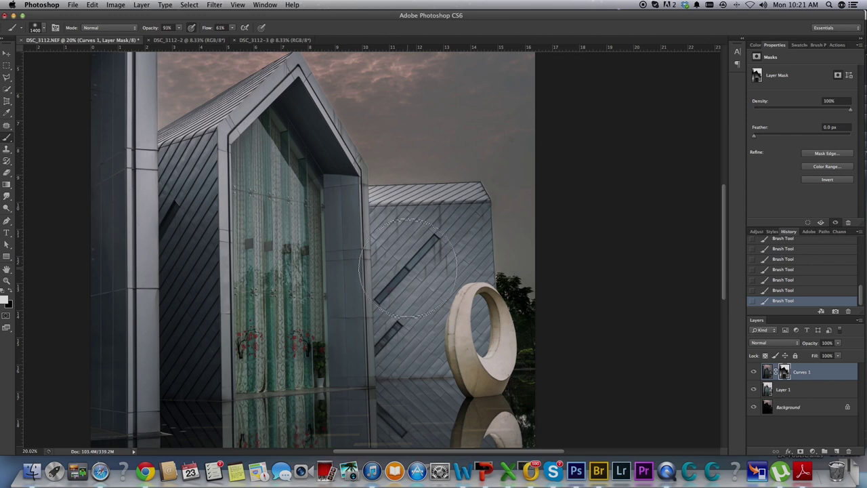
pyautogui.click(179, 28)
pyautogui.moveTo(179, 35); pyautogui.dragTo(155, 42)
pyautogui.click(232, 28)
pyautogui.moveTo(235, 37); pyautogui.dragTo(223, 43)
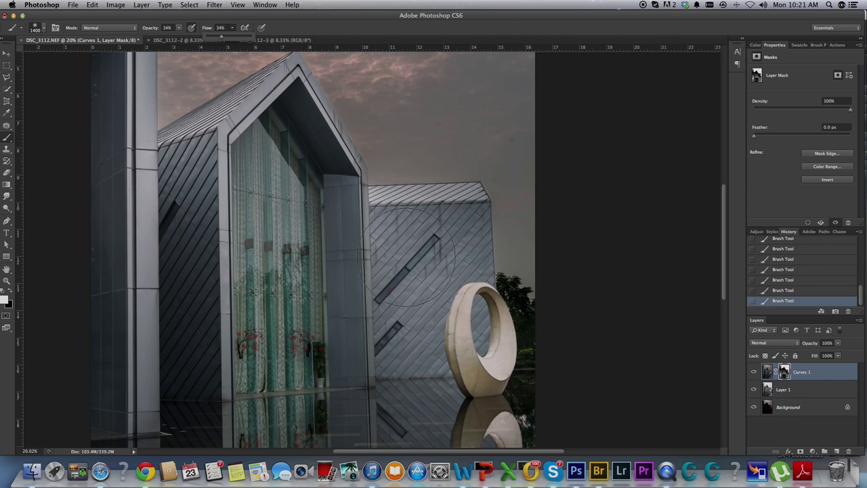
pyautogui.click(416, 267)
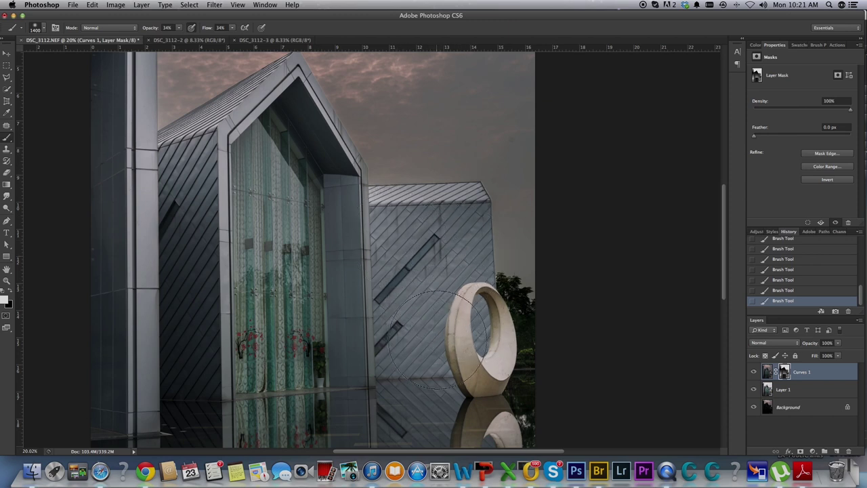
# Compare an earlier stroke in History, then return to the latest state
pyautogui.click(802, 241)
pyautogui.click(797, 303)
pyautogui.scroll(-5, 502, 341)
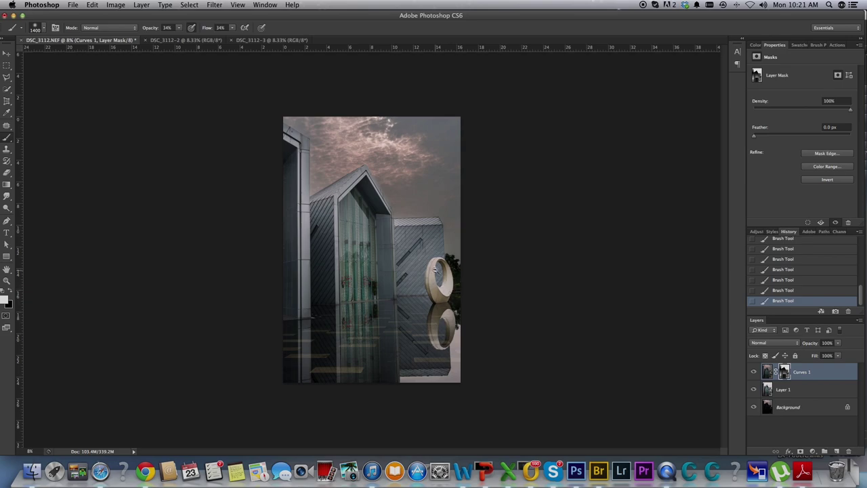
pyautogui.scroll(5, 502, 341)
pyautogui.scroll(2, 476, 256)
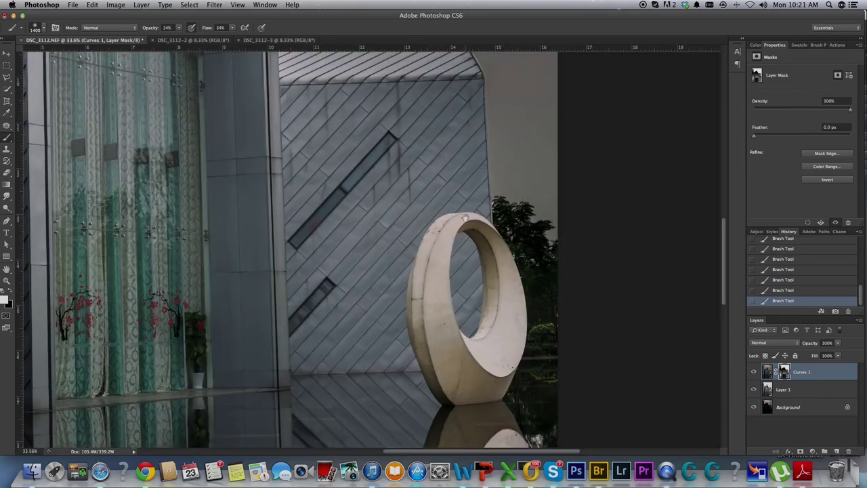
pyautogui.scroll(1, 488, 264)
pyautogui.scroll(1, 502, 271)
pyautogui.scroll(1, 516, 278)
pyautogui.scroll(-3, 516, 278)
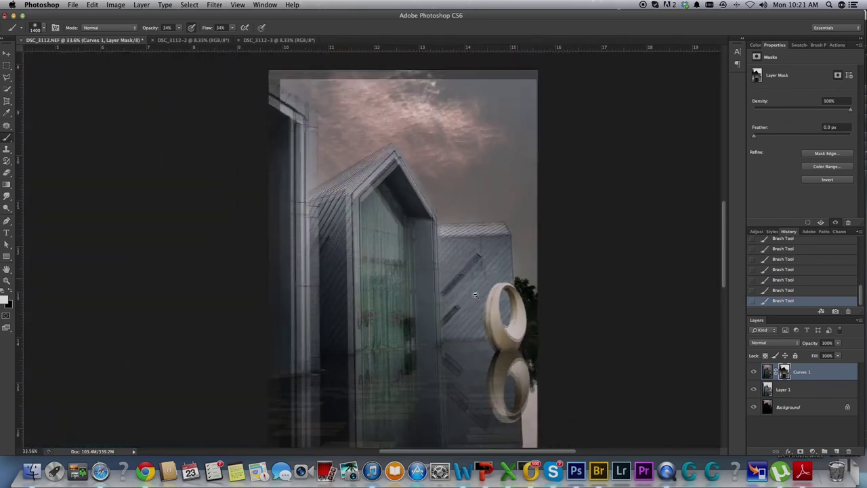
pyautogui.scroll(-1, 484, 271)
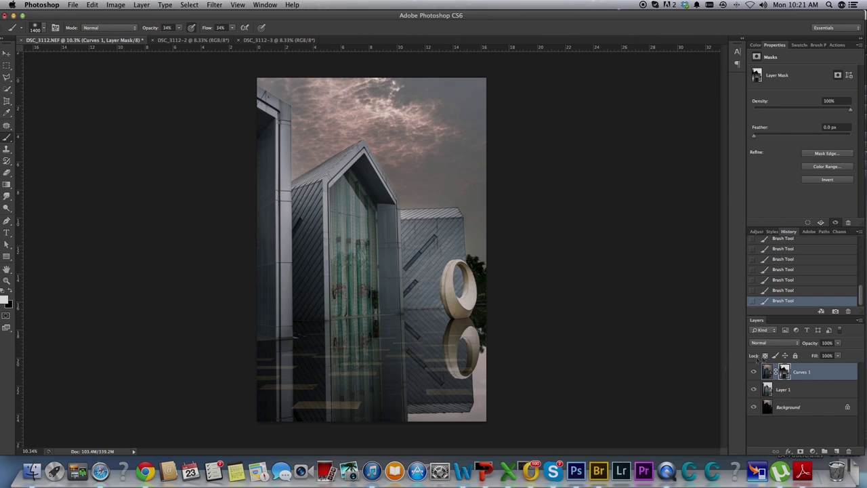
# Paint the Curves 1 mask over the lower-right reflection and check the roof up close
pyautogui.rightClick(820, 375)
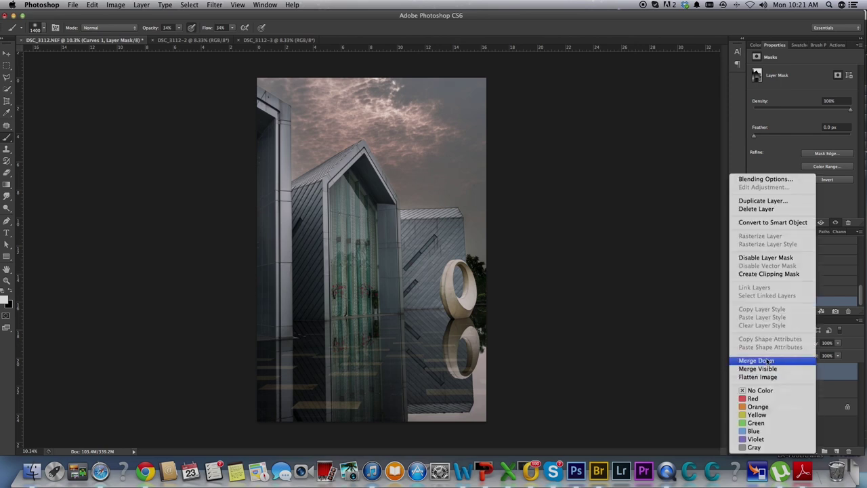
pyautogui.click(671, 363)
pyautogui.moveTo(498, 385)
pyautogui.mouseDown()
pyautogui.moveTo(441, 420)
pyautogui.moveTo(441, 397)
pyautogui.moveTo(432, 402)
pyautogui.mouseUp()
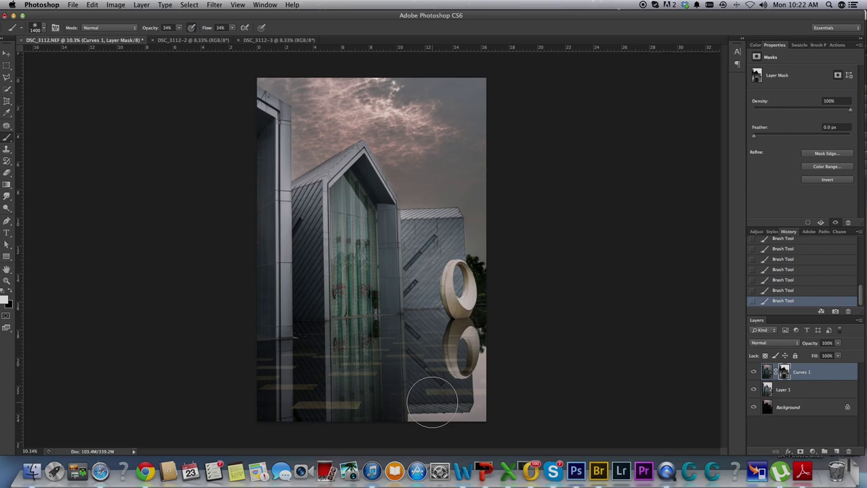
pyautogui.moveTo(376, 146)
pyautogui.mouseDown()
pyautogui.moveTo(387, 131)
pyautogui.moveTo(428, 220)
pyautogui.mouseUp()
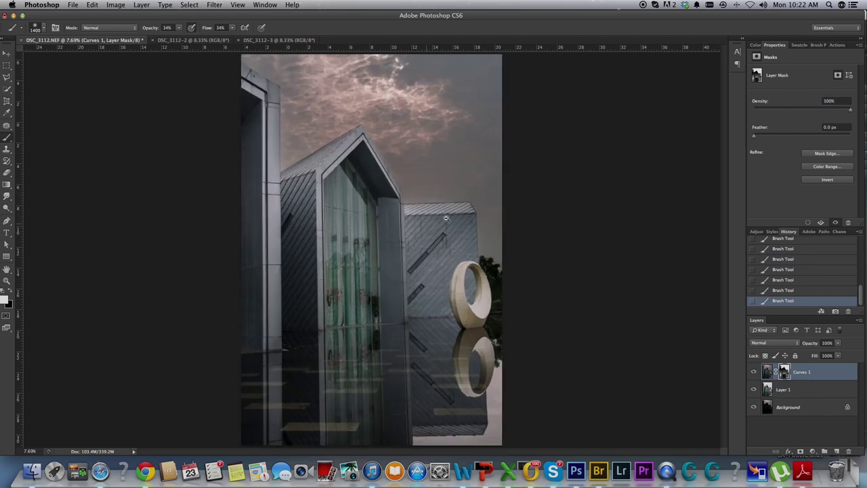
pyautogui.moveTo(427, 221); pyautogui.dragTo(423, 212)
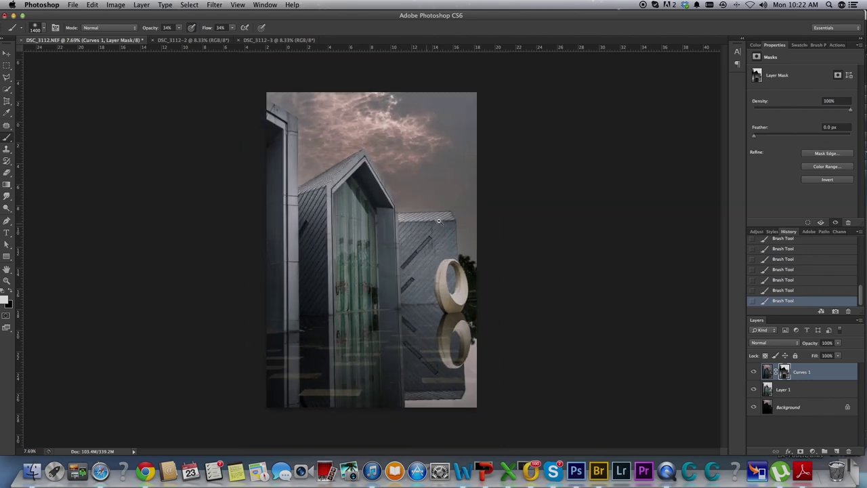
# Merge Curves 1 down into Layer 1
pyautogui.rightClick(815, 375)
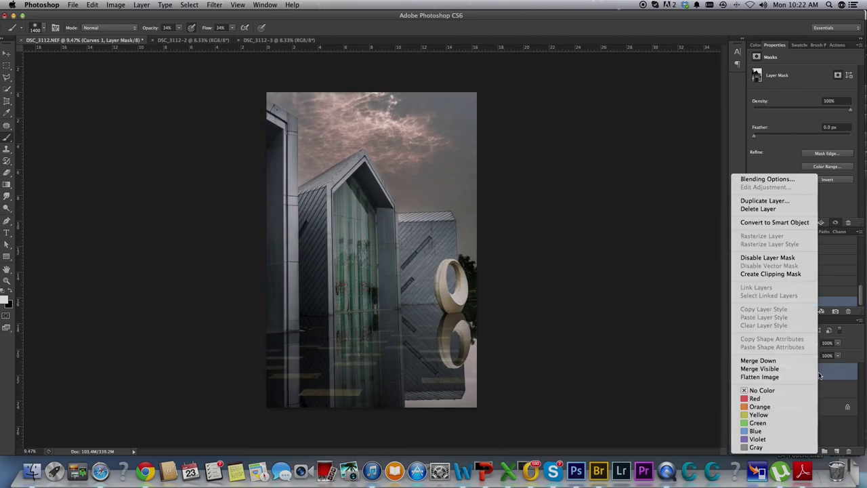
pyautogui.click(759, 360)
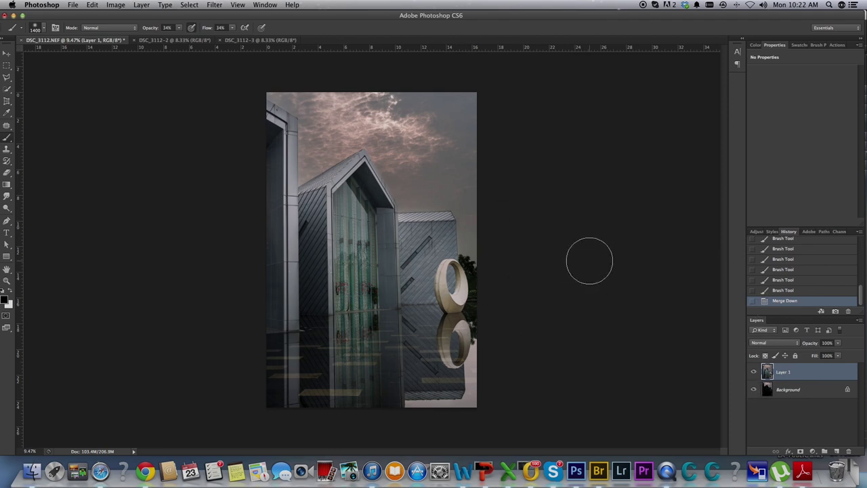
pyautogui.click(812, 451)
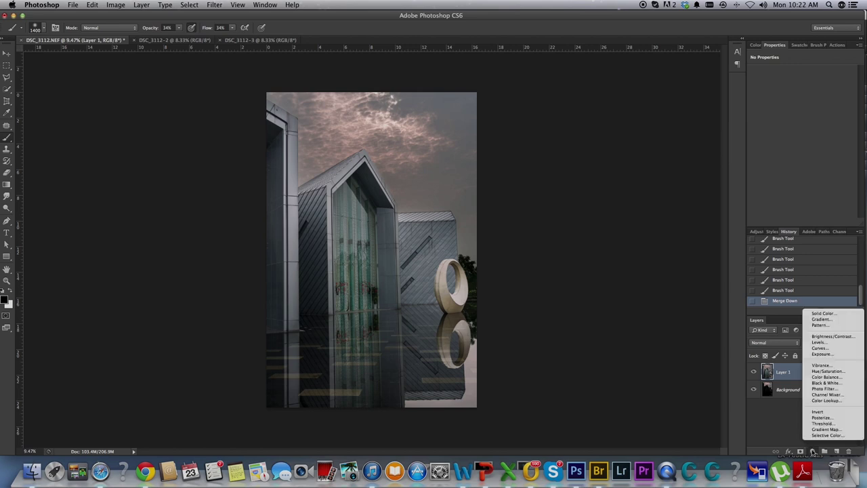
# Add Levels with white input below 255, then a gentle S-curve Curves lifting 188 to 196
pyautogui.click(833, 342)
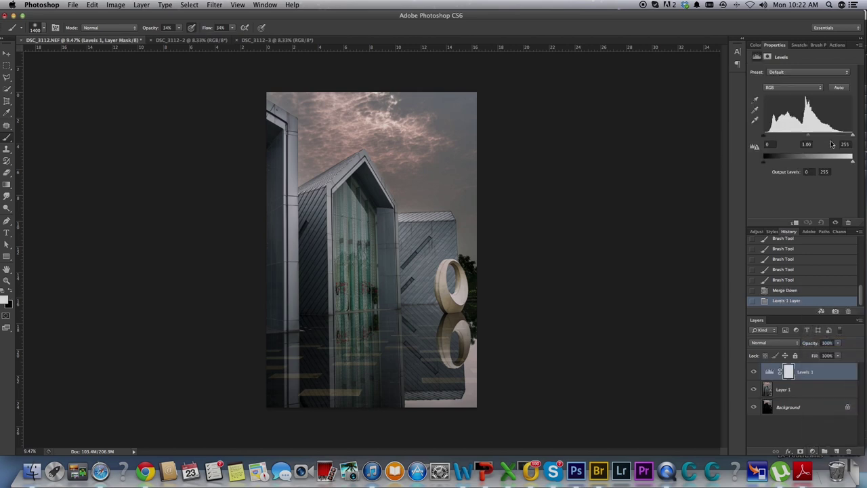
pyautogui.moveTo(853, 136); pyautogui.dragTo(849, 138)
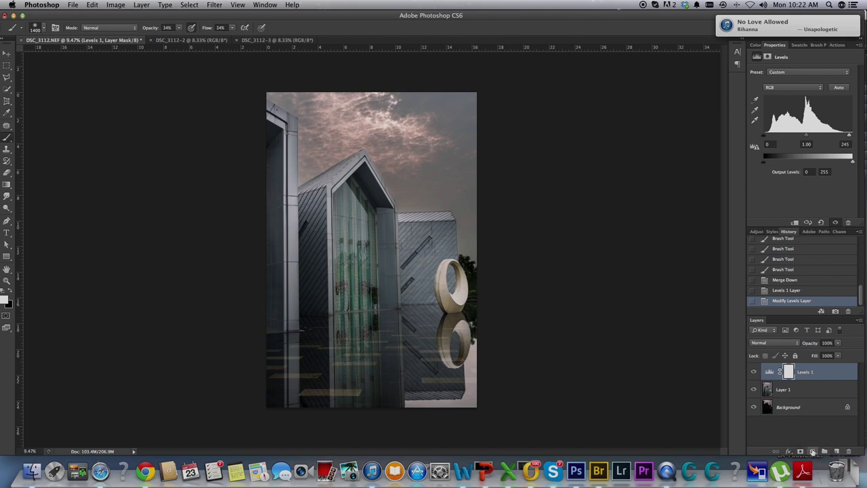
pyautogui.click(813, 452)
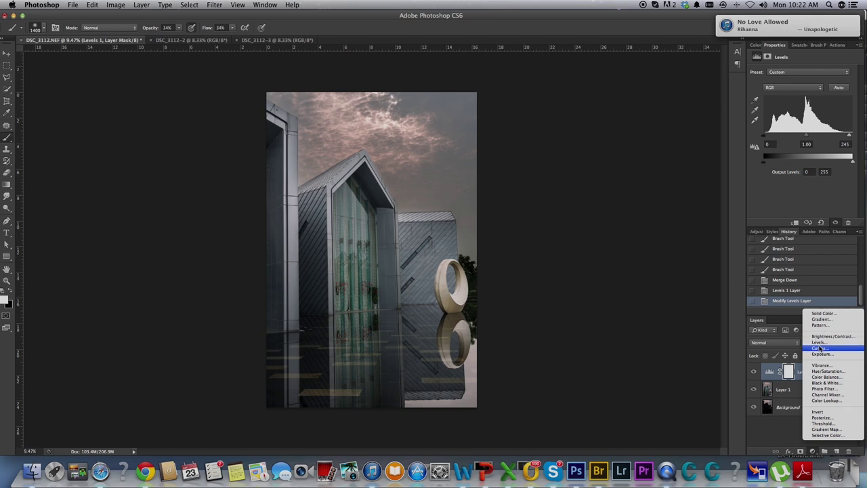
pyautogui.click(821, 348)
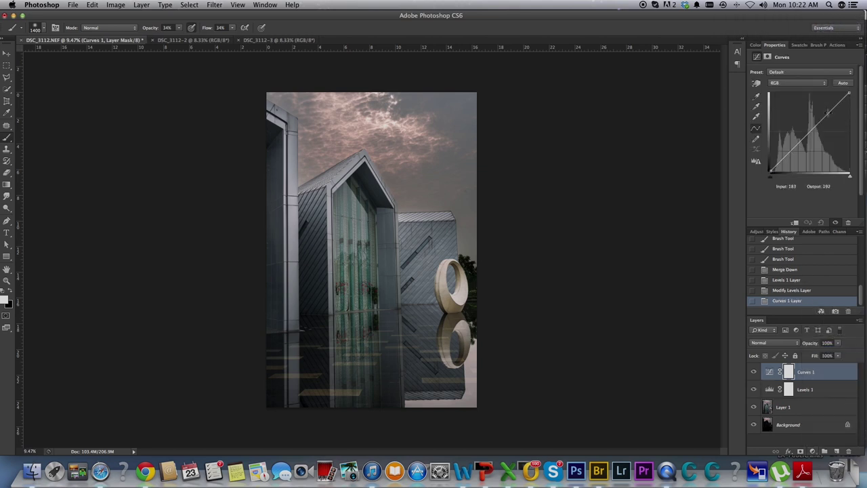
pyautogui.click(830, 112)
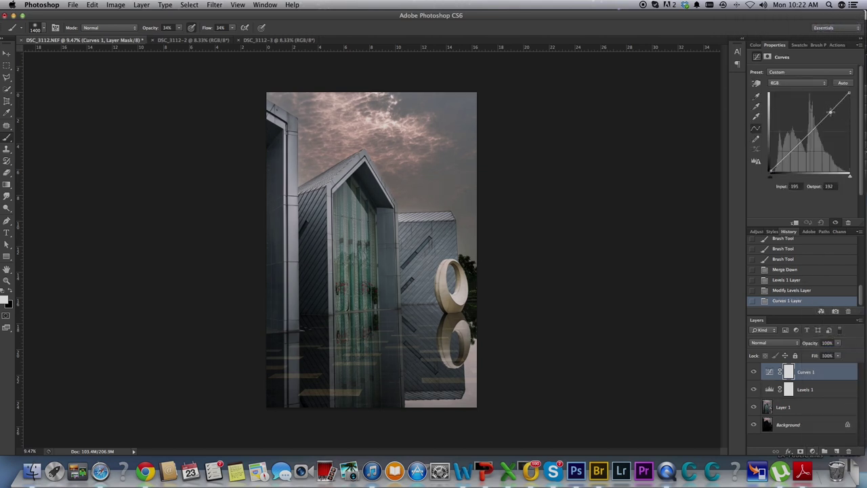
pyautogui.moveTo(831, 111); pyautogui.dragTo(829, 111)
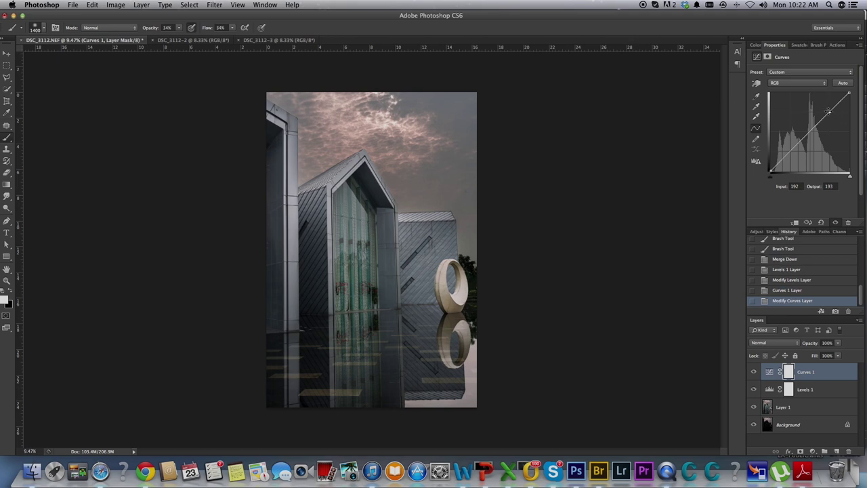
pyautogui.moveTo(787, 154); pyautogui.dragTo(789, 153)
pyautogui.moveTo(789, 153); pyautogui.dragTo(789, 152)
pyautogui.moveTo(830, 111); pyautogui.dragTo(830, 110)
pyautogui.moveTo(830, 110); pyautogui.dragTo(827, 110)
# Add a Gradient Map adjustment layer blended in Soft Light mode
pyautogui.click(818, 452)
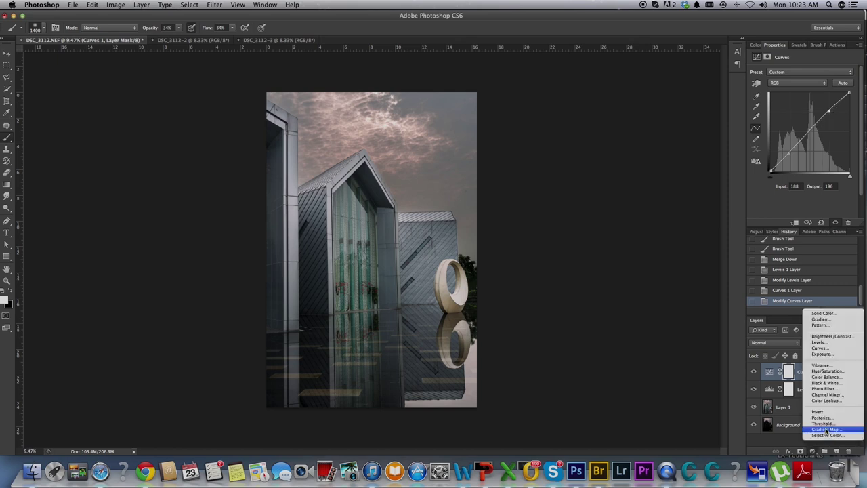
pyautogui.click(830, 434)
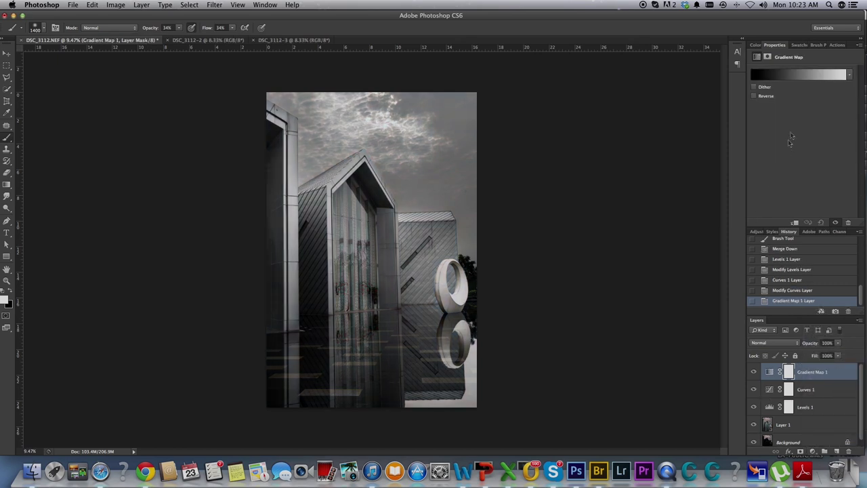
pyautogui.click(785, 345)
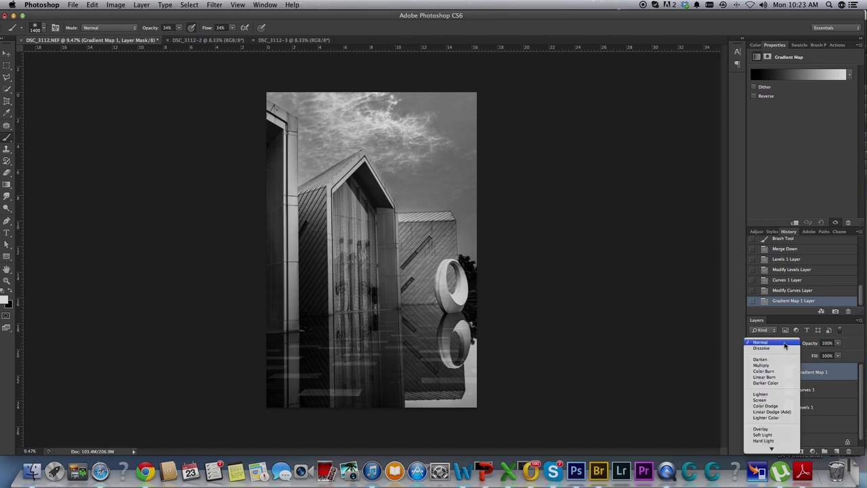
pyautogui.click(777, 435)
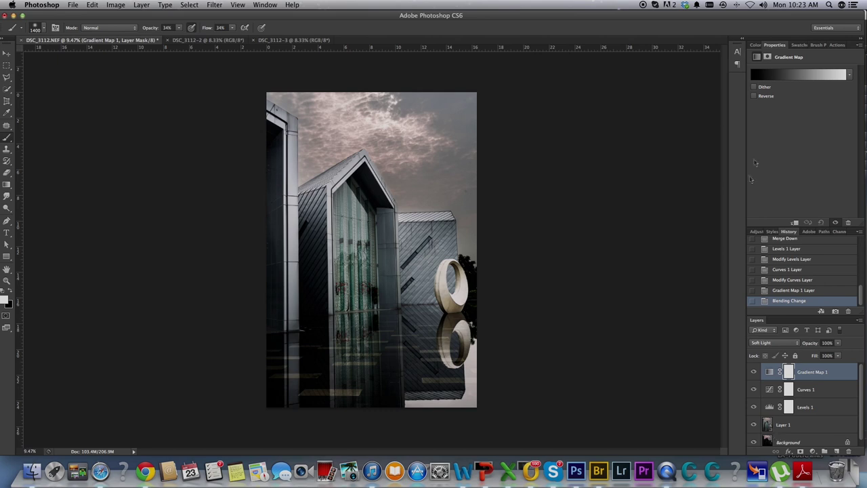
# In the Gradient Editor, recolour the dark end stop to grey 737373
pyautogui.click(787, 76)
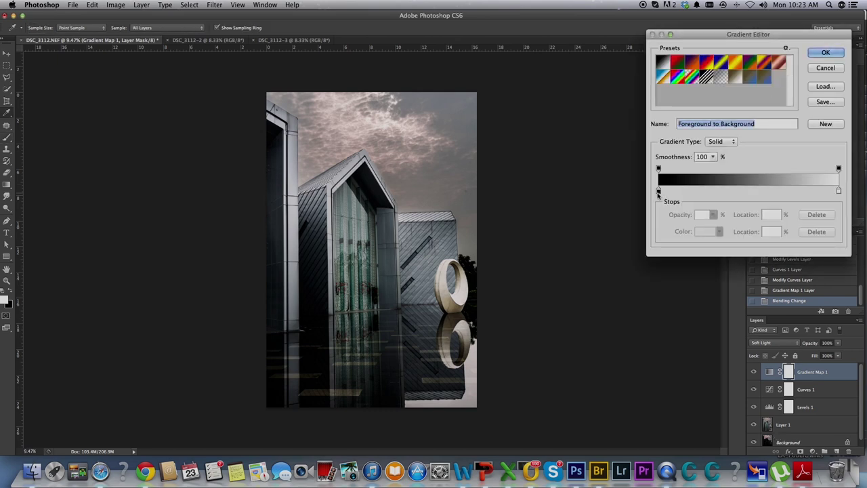
pyautogui.click(659, 191)
pyautogui.click(704, 233)
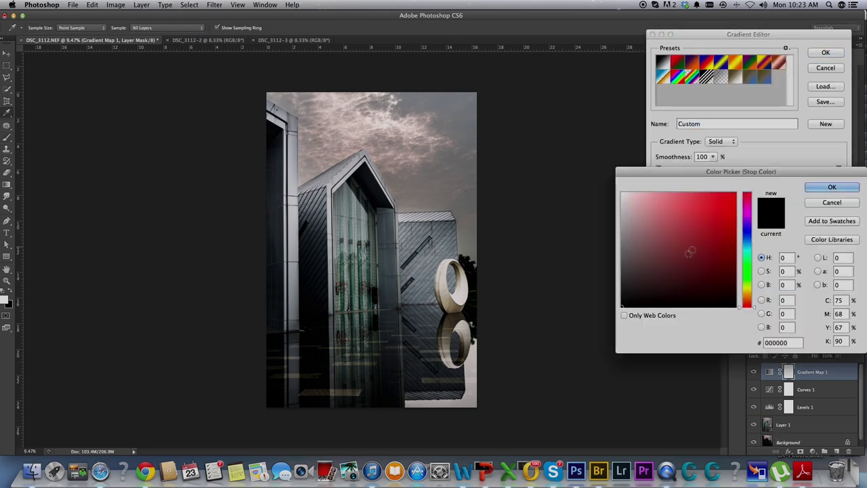
pyautogui.click(632, 266)
pyautogui.moveTo(632, 266); pyautogui.dragTo(612, 269)
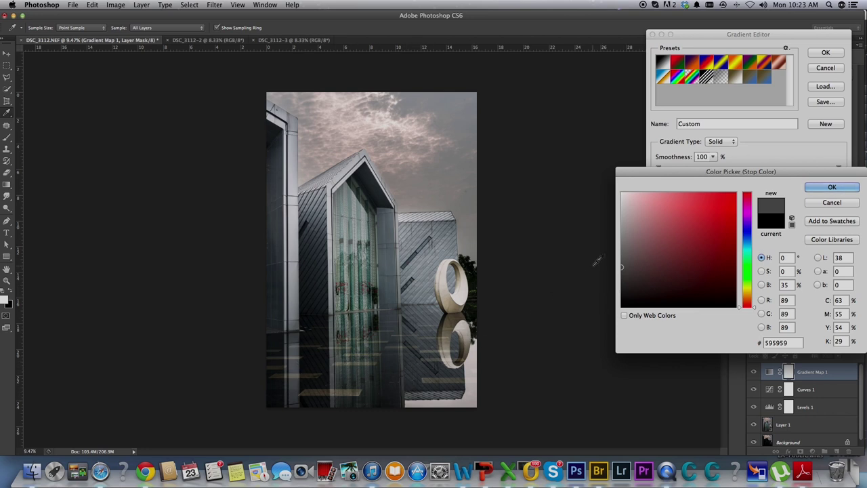
pyautogui.moveTo(619, 267); pyautogui.dragTo(613, 255)
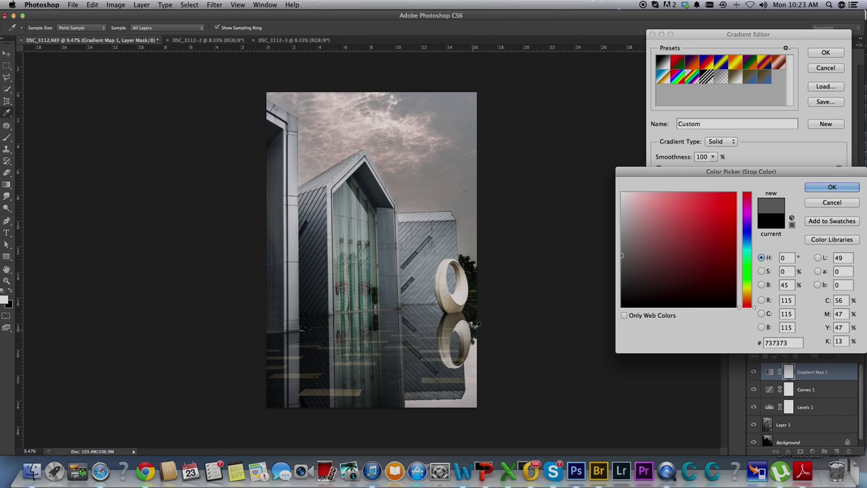
pyautogui.click(831, 188)
# Recolour the white end stop to light grey c6c6c6 and apply the gradient
pyautogui.click(838, 191)
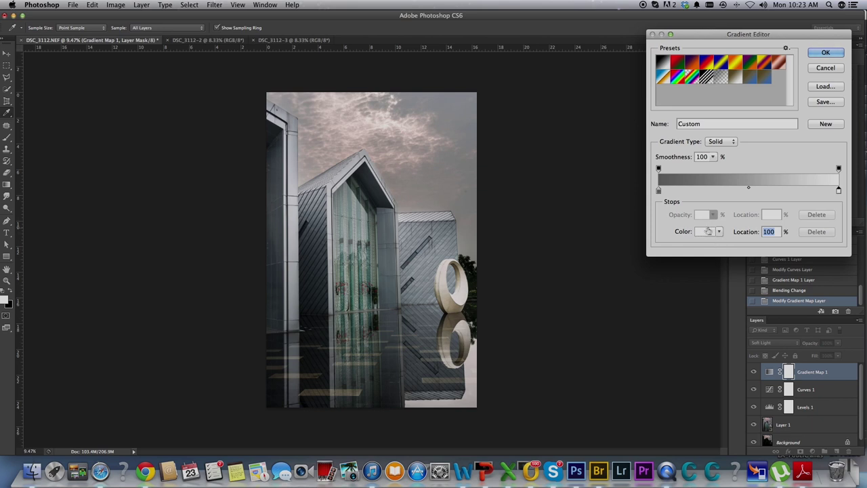
pyautogui.click(705, 233)
pyautogui.moveTo(621, 202); pyautogui.dragTo(609, 212)
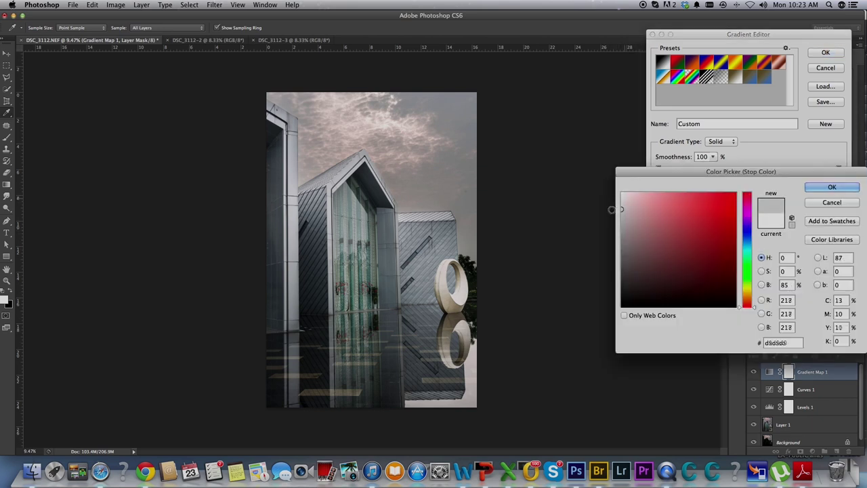
pyautogui.moveTo(609, 213); pyautogui.dragTo(616, 216)
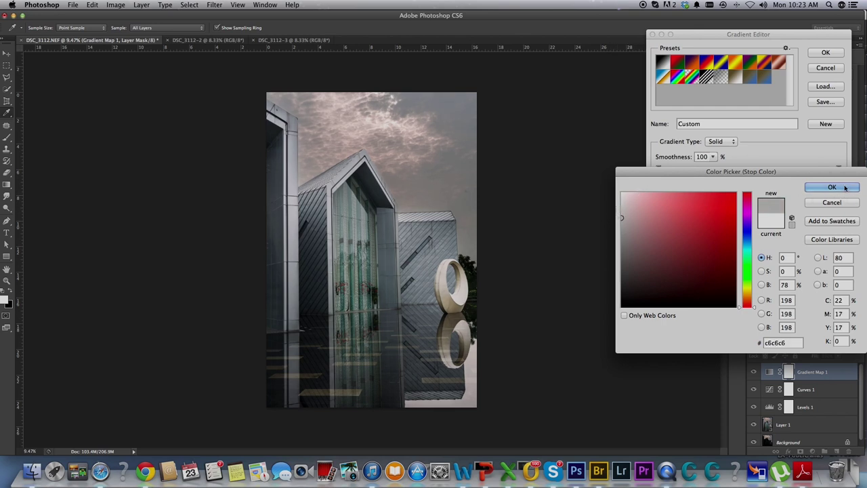
pyautogui.click(832, 187)
pyautogui.click(821, 52)
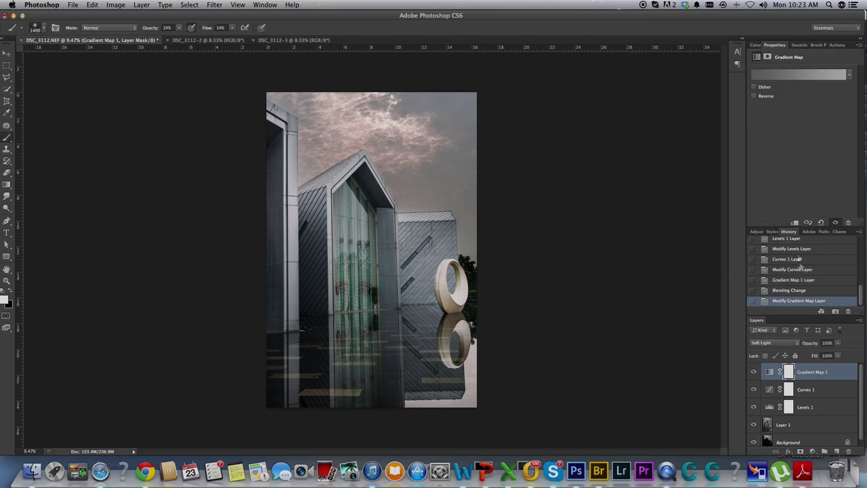
# Set Gradient Map 1 to 50% opacity and toggle its visibility to compare the toning
pyautogui.click(840, 344)
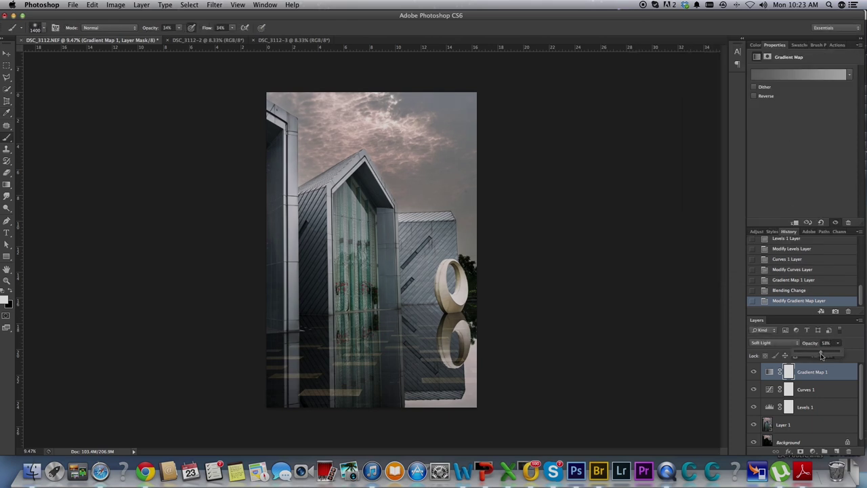
pyautogui.moveTo(821, 357)
pyautogui.mouseDown()
pyautogui.moveTo(839, 364)
pyautogui.moveTo(818, 359)
pyautogui.mouseUp()
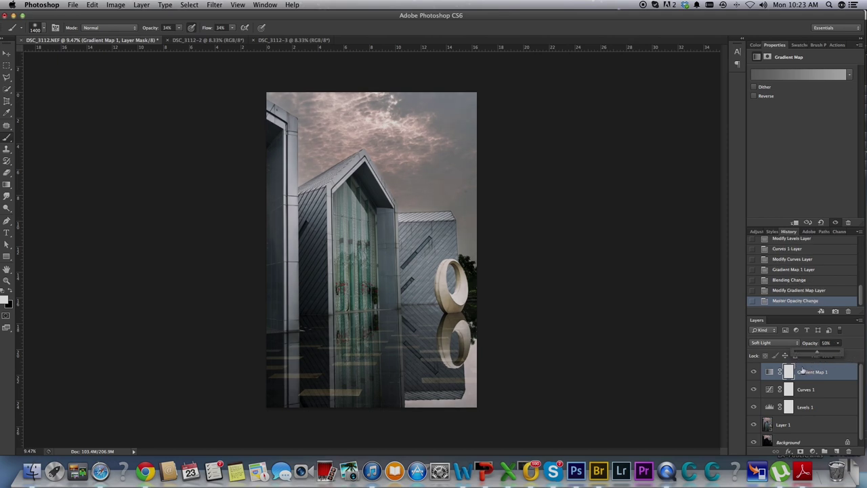
pyautogui.click(754, 372)
pyautogui.click(754, 372)
pyautogui.click(753, 372)
pyautogui.click(754, 372)
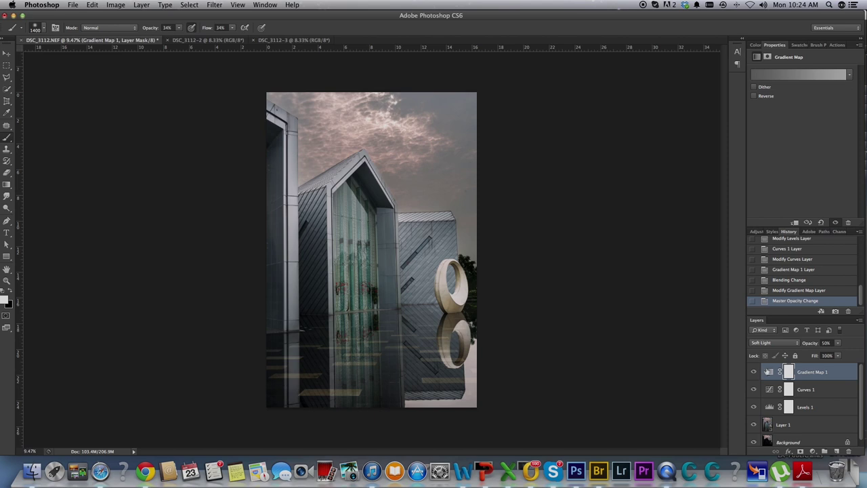
pyautogui.click(754, 372)
pyautogui.click(756, 372)
pyautogui.click(756, 372)
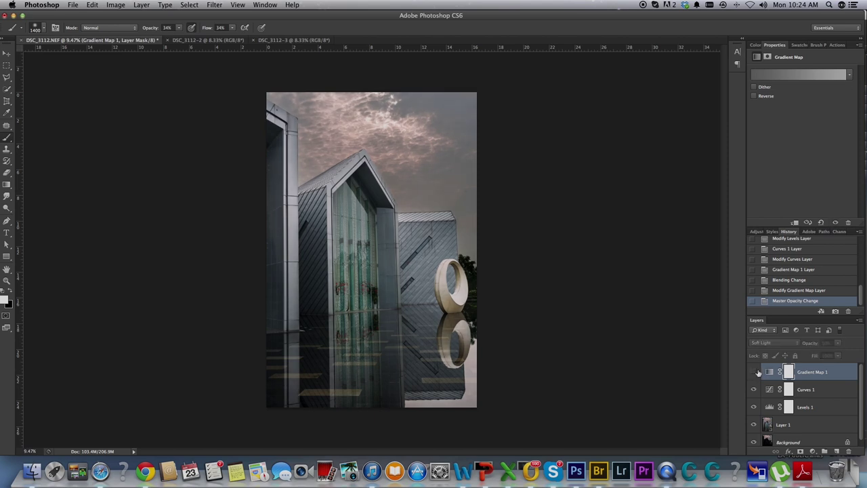
pyautogui.click(757, 372)
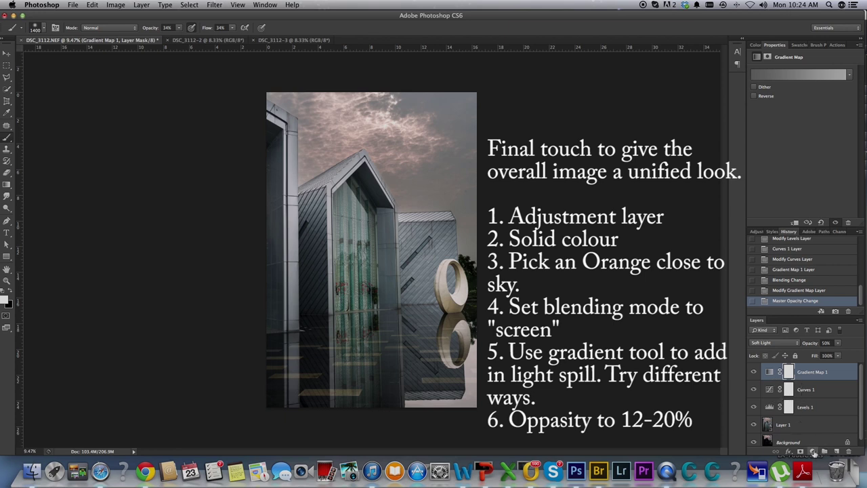
# Add a Solid Color fill layer in a tan orange close to the sky
pyautogui.click(814, 452)
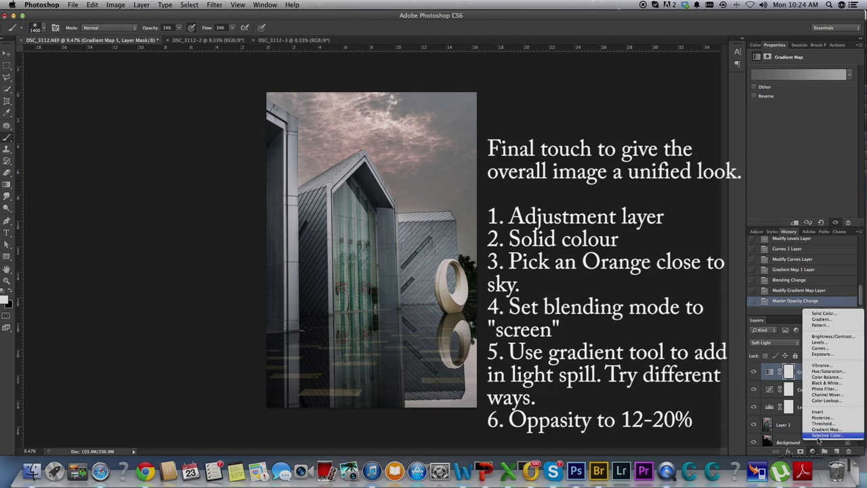
pyautogui.click(822, 313)
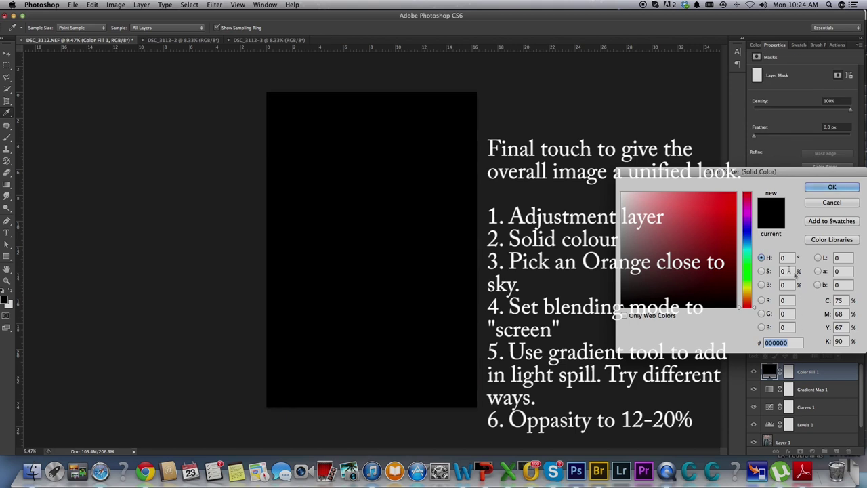
pyautogui.moveTo(749, 293); pyautogui.dragTo(749, 296)
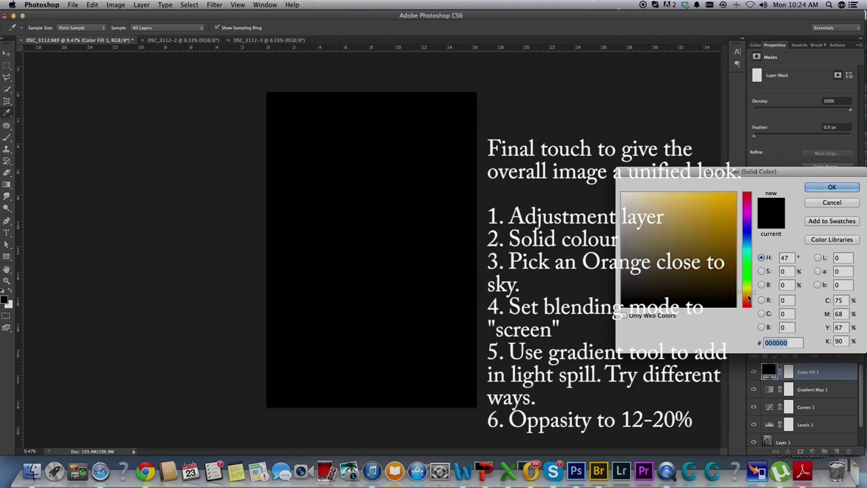
pyautogui.click(668, 205)
pyautogui.click(831, 187)
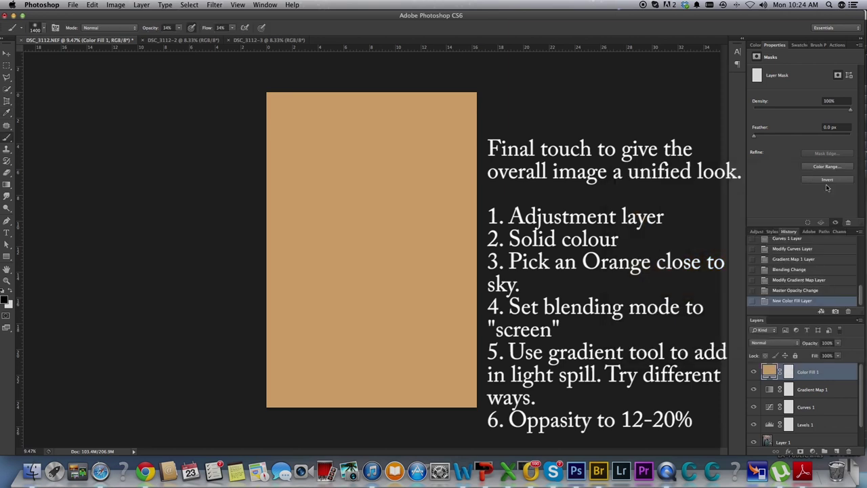
# Blend Color Fill 1 in Screen mode at 46% opacity and target its layer mask
pyautogui.click(783, 344)
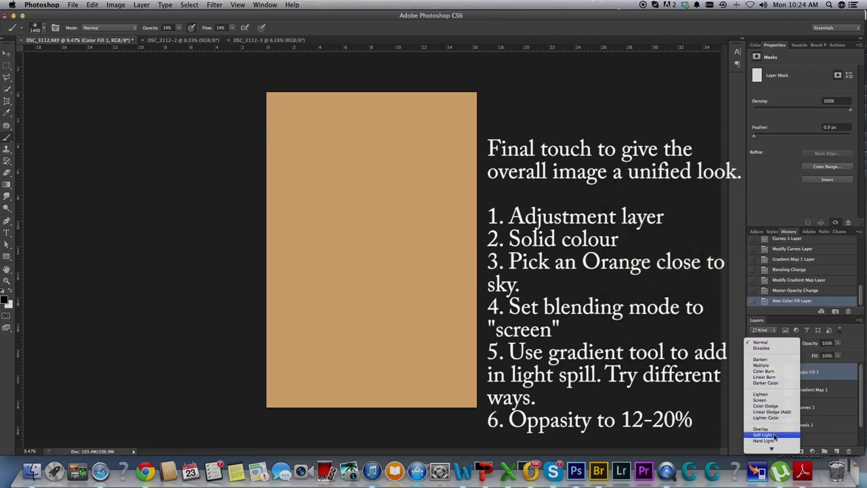
pyautogui.click(774, 435)
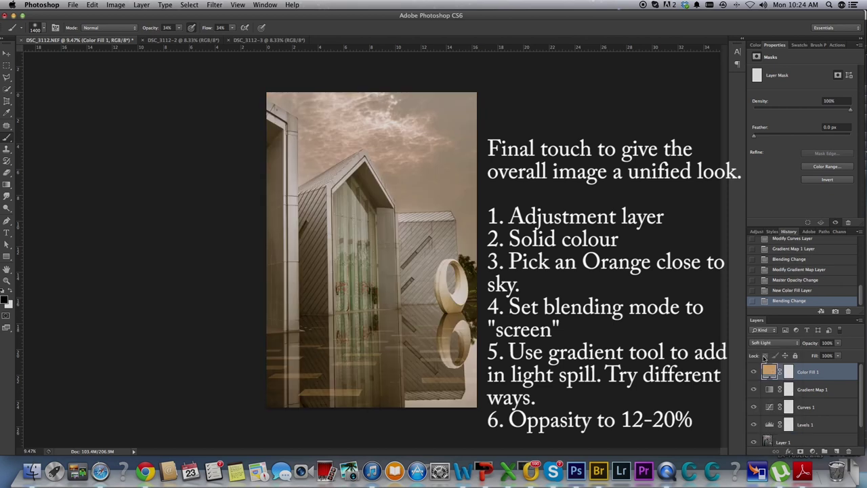
pyautogui.click(788, 344)
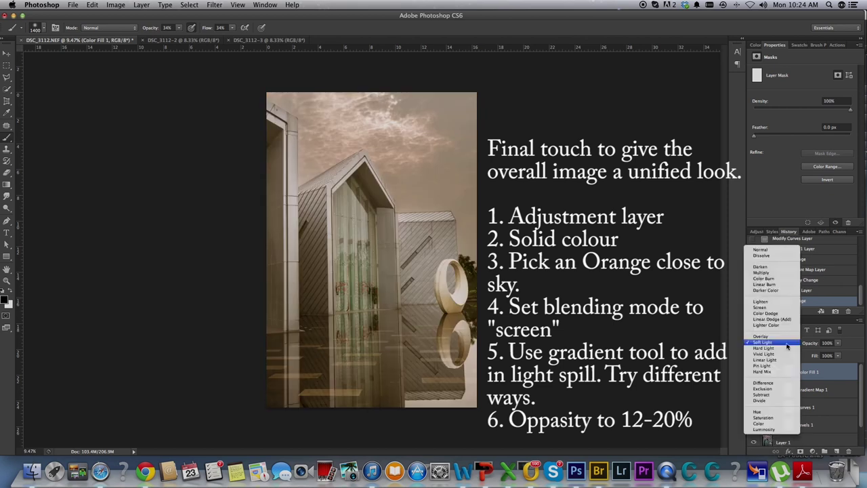
pyautogui.click(773, 308)
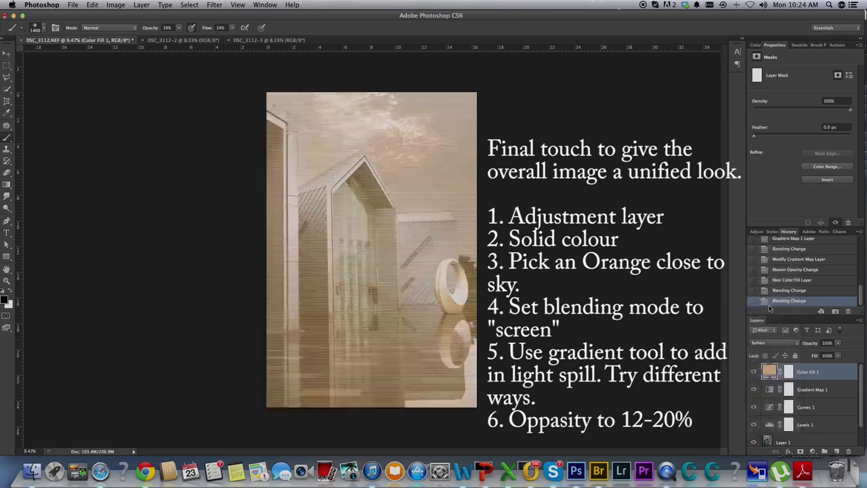
pyautogui.moveTo(839, 344); pyautogui.dragTo(807, 359)
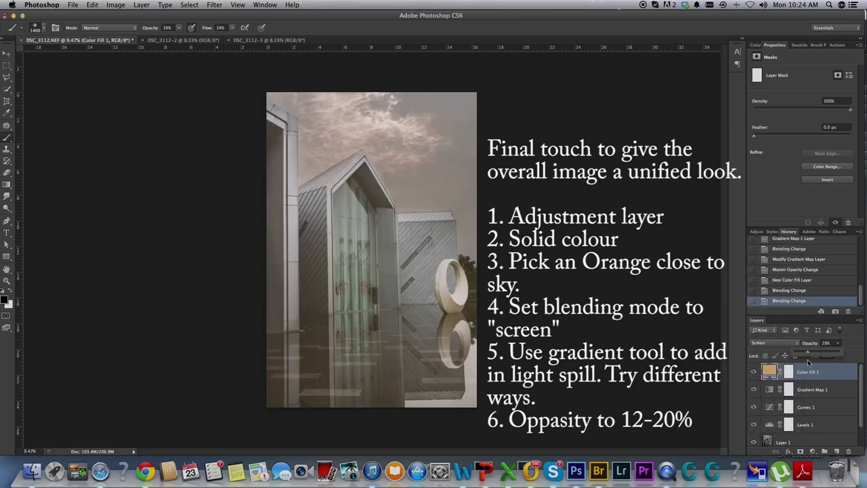
pyautogui.moveTo(807, 360); pyautogui.dragTo(801, 360)
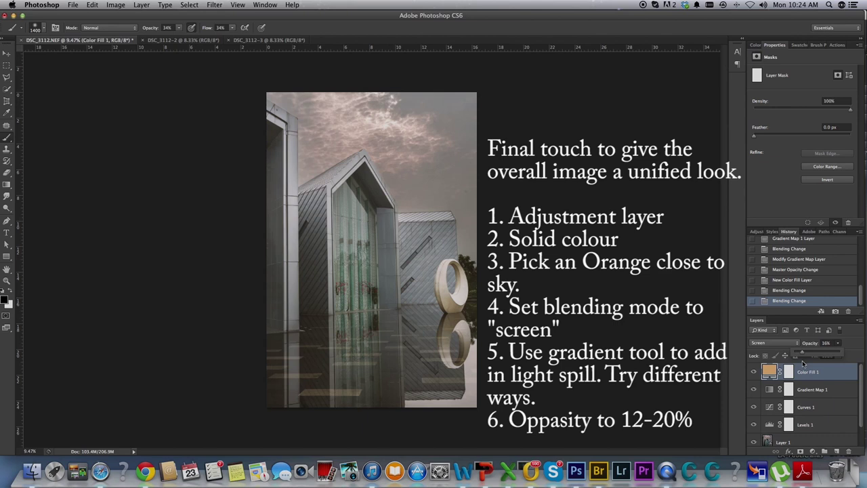
pyautogui.moveTo(804, 363); pyautogui.dragTo(804, 365)
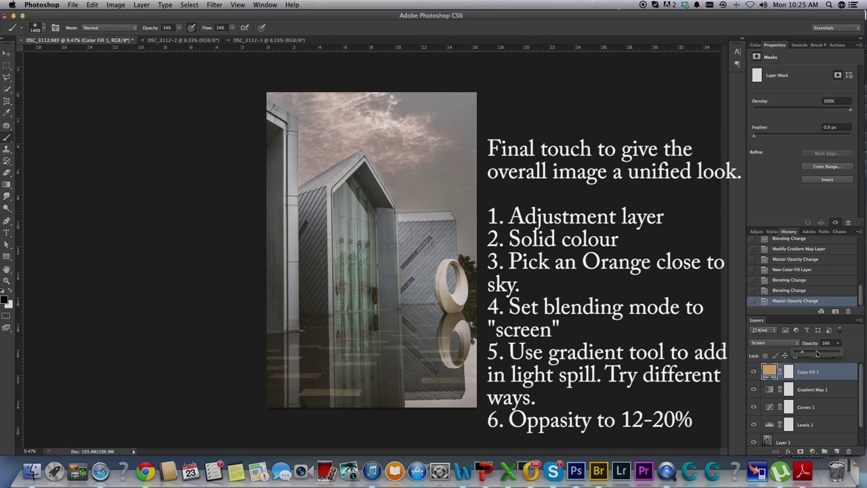
pyautogui.click(819, 354)
pyautogui.click(788, 373)
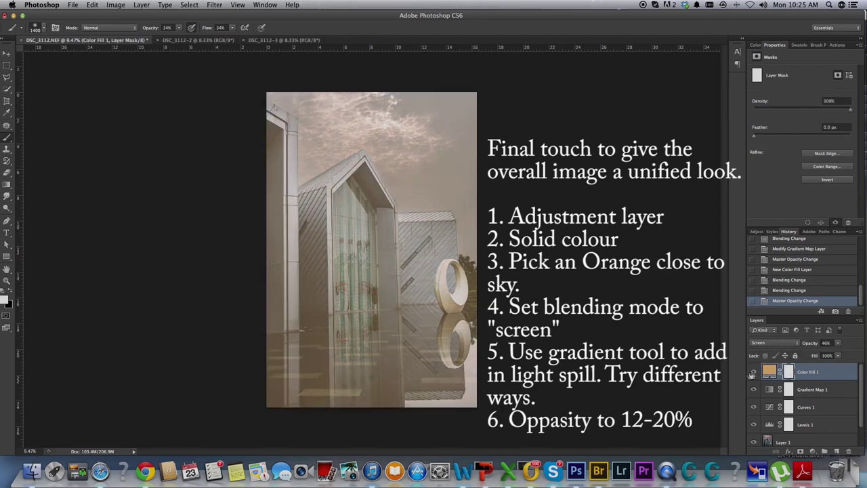
pyautogui.click(7, 185)
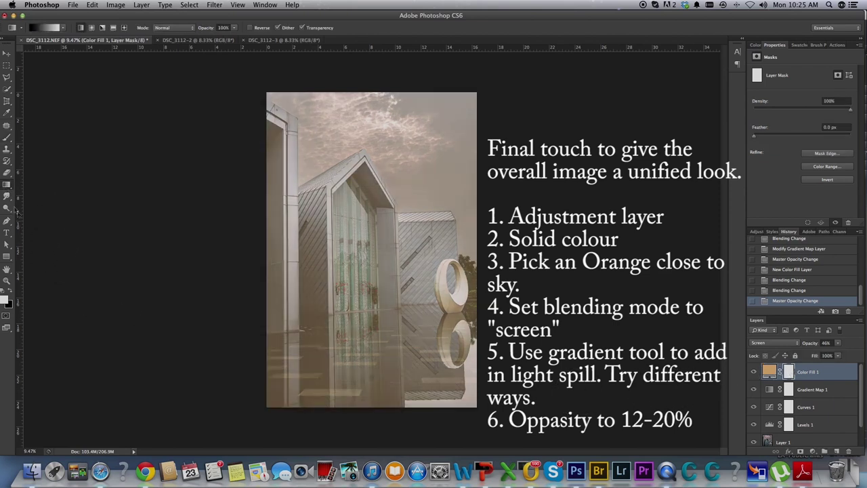
# Draw a black gradient on Color Fill 1's mask to fade the orange fill
pyautogui.press('x')
pyautogui.scroll(-3, 403, 302)
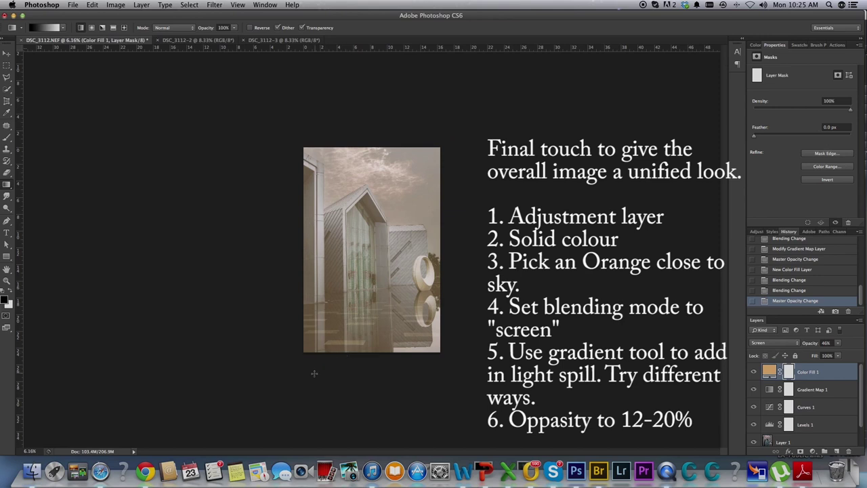
pyautogui.moveTo(314, 371)
pyautogui.mouseDown()
pyautogui.moveTo(466, 65)
pyautogui.moveTo(478, 3)
pyautogui.mouseUp()
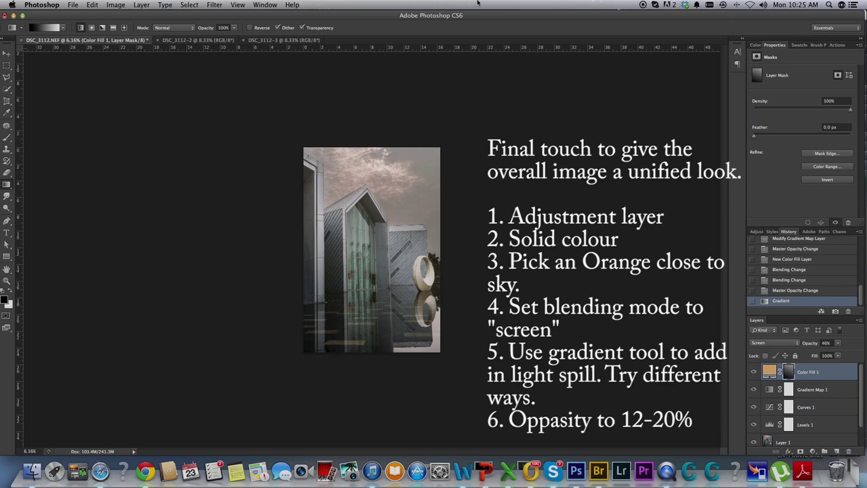
pyautogui.click(529, 288)
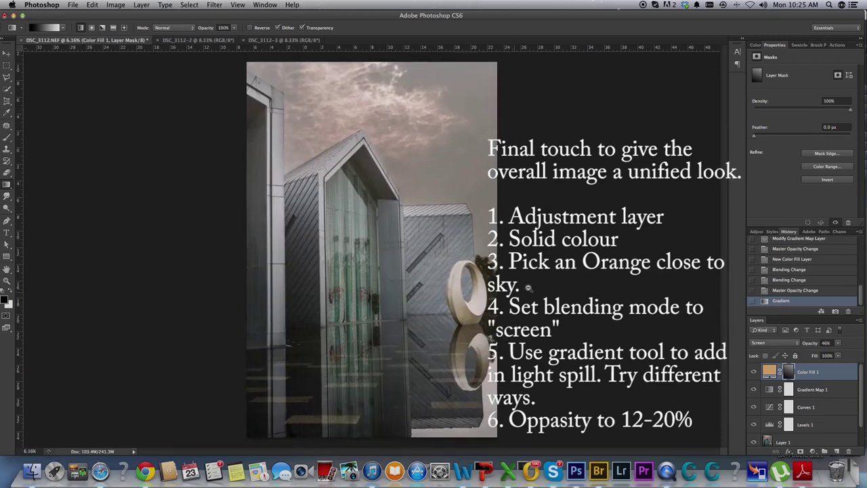
# Lower Color Fill 1's opacity to 14%
pyautogui.click(840, 343)
pyautogui.moveTo(835, 355); pyautogui.dragTo(823, 355)
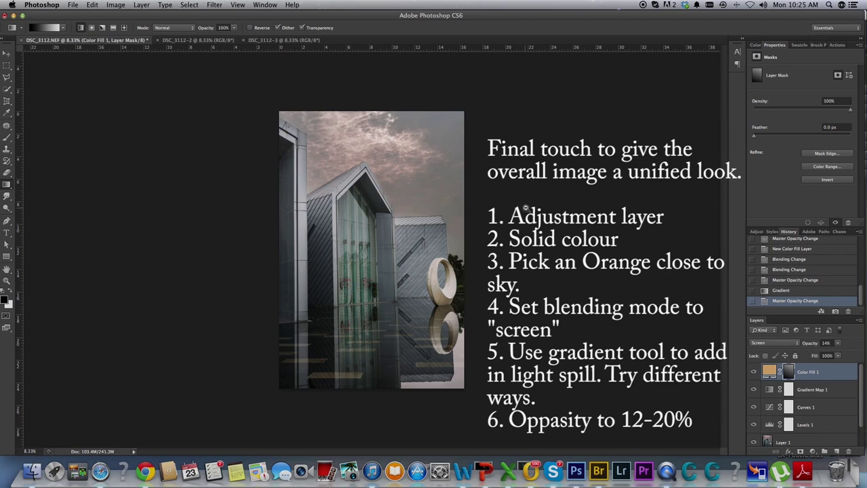
pyautogui.press('super+plus')
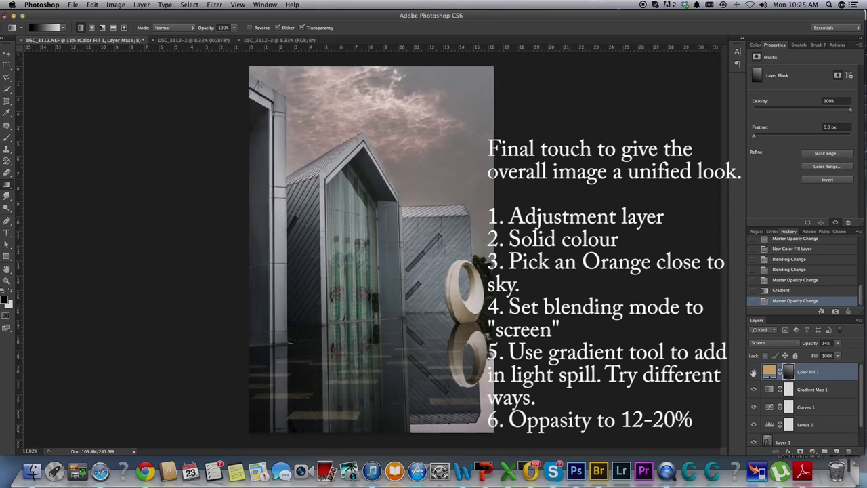
# Toggle Color Fill 1 on and off to compare, then step back before the 14% change
pyautogui.click(754, 371)
pyautogui.click(755, 371)
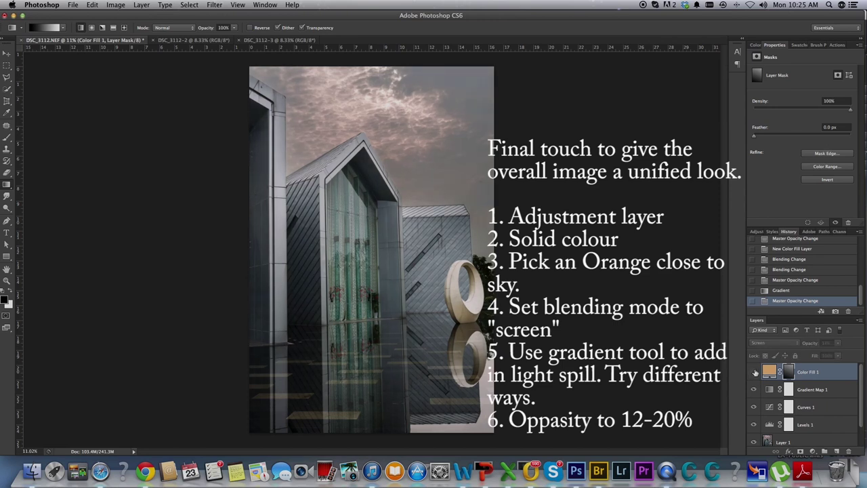
pyautogui.click(754, 371)
pyautogui.click(754, 372)
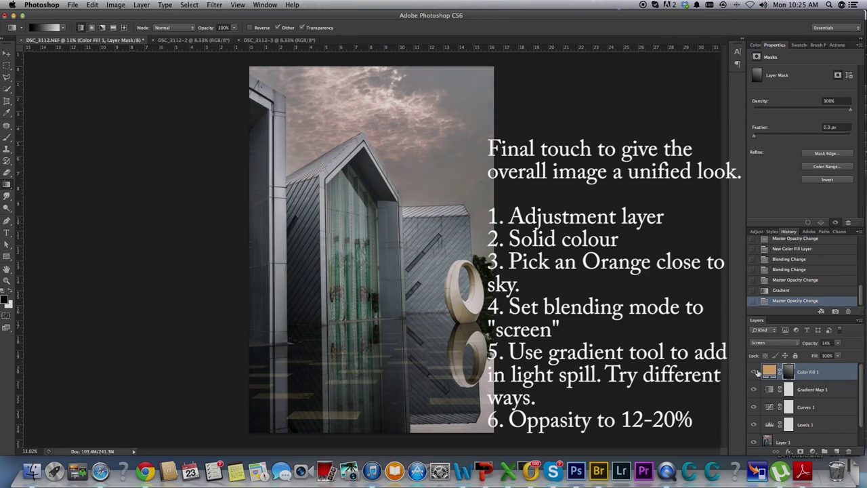
pyautogui.click(754, 372)
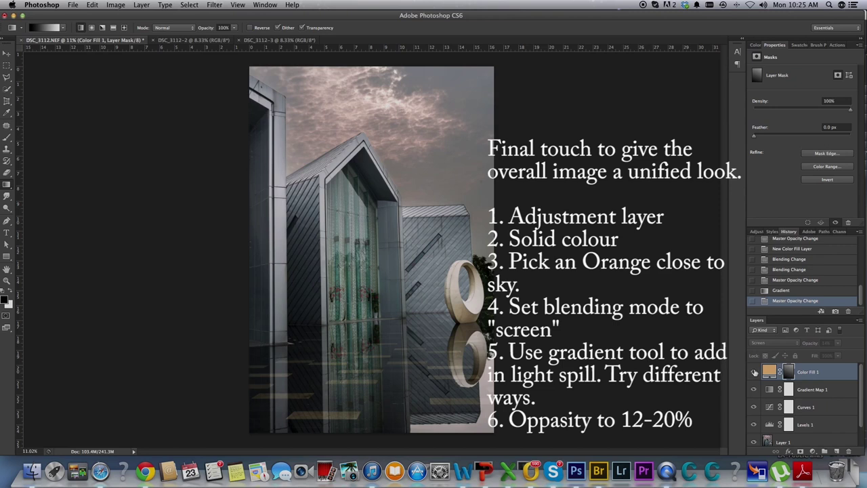
pyautogui.click(755, 372)
pyautogui.click(757, 373)
pyautogui.click(757, 372)
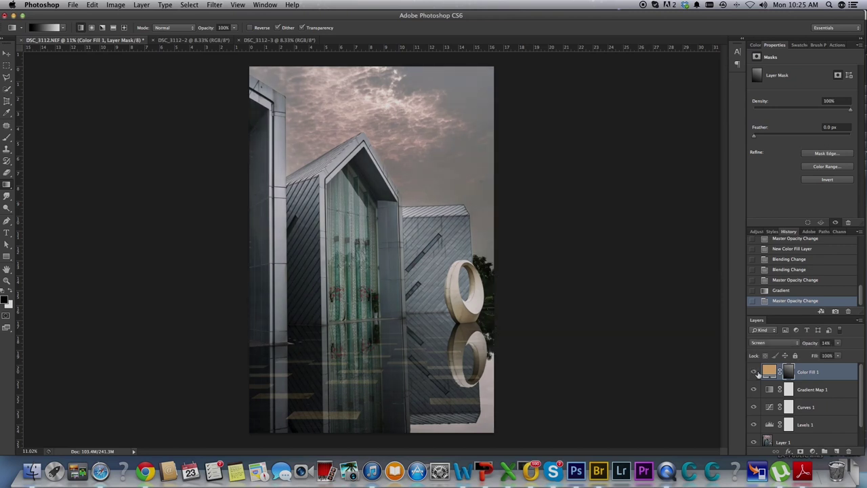
pyautogui.click(756, 372)
pyautogui.click(757, 372)
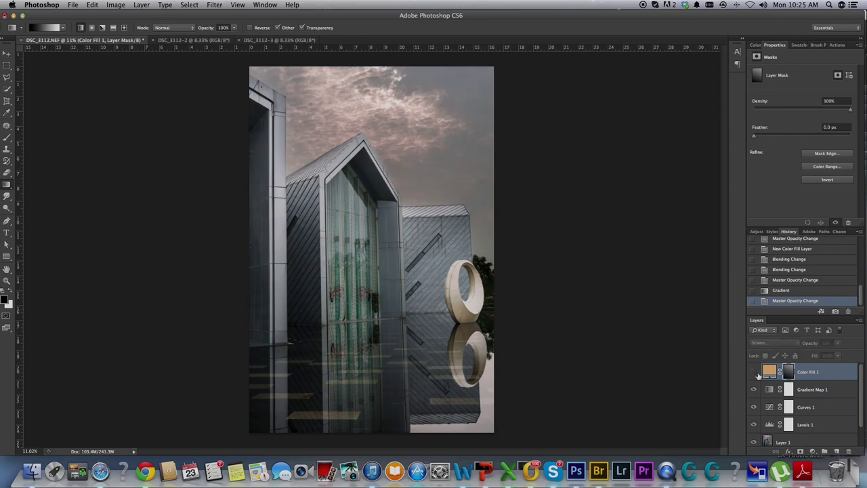
pyautogui.click(779, 291)
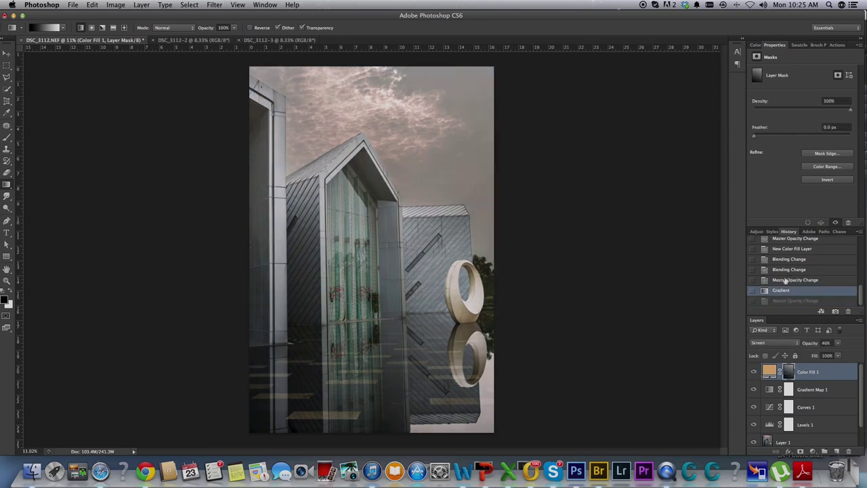
# Revert before the mask gradient, redraw it diagonally from lower left, and set opacity to 10%
pyautogui.click(784, 280)
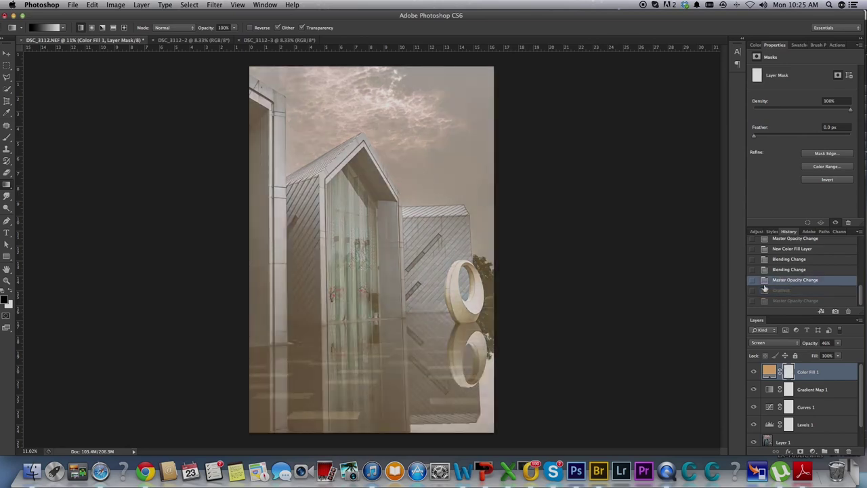
pyautogui.scroll(-3, 546, 269)
pyautogui.scroll(-1, 523, 286)
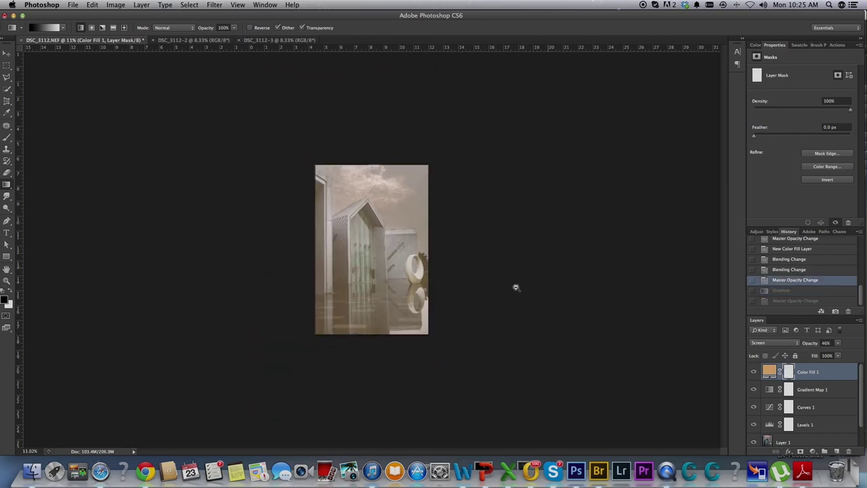
pyautogui.scroll(-1, 515, 287)
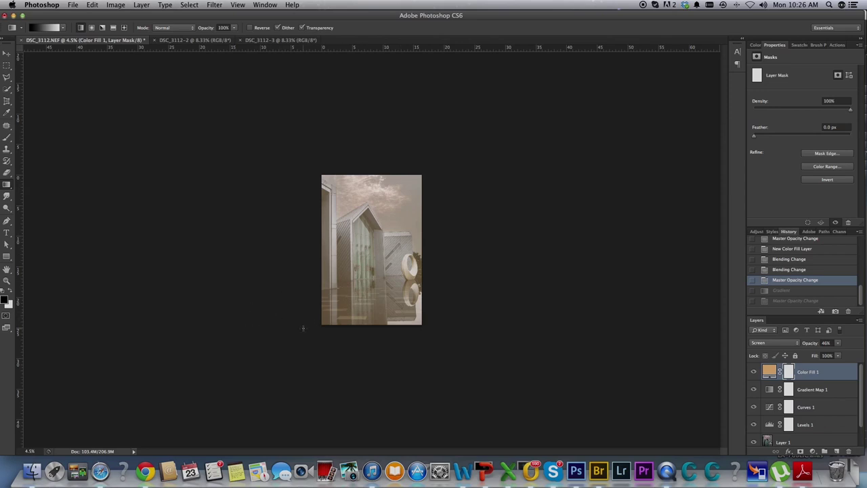
pyautogui.moveTo(264, 332); pyautogui.dragTo(468, 187)
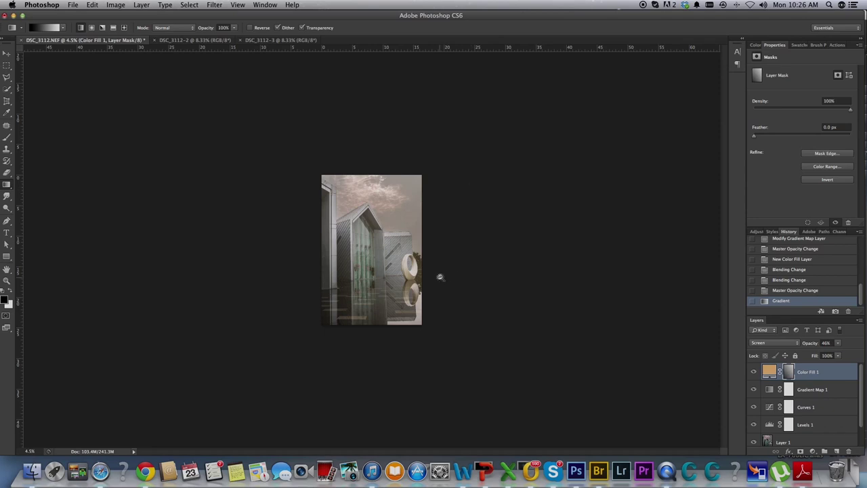
pyautogui.hotkey('ctrl', '0')
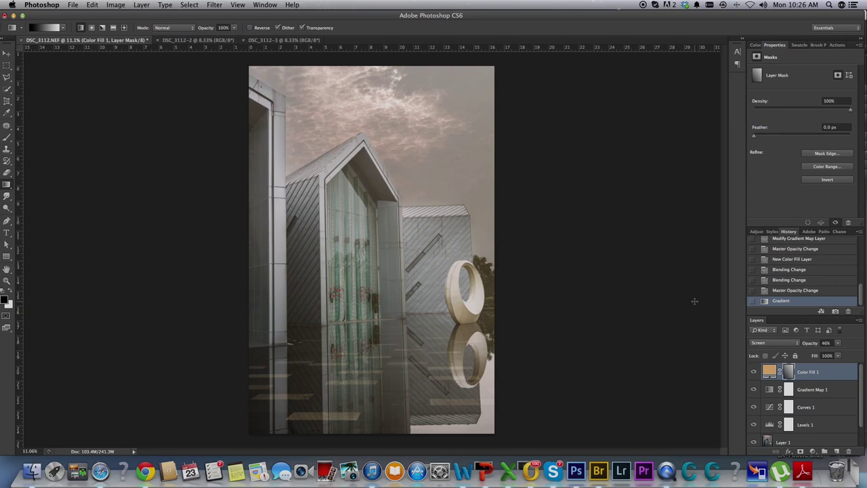
pyautogui.moveTo(838, 343); pyautogui.dragTo(821, 353)
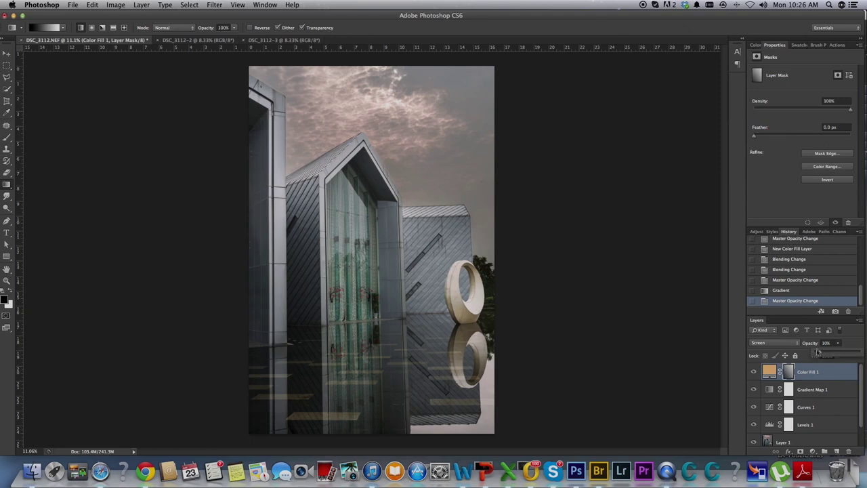
# Compare with Color Fill 1 hidden and shown, then revert History to the 46% opacity state
pyautogui.click(754, 372)
pyautogui.click(754, 372)
pyautogui.click(755, 372)
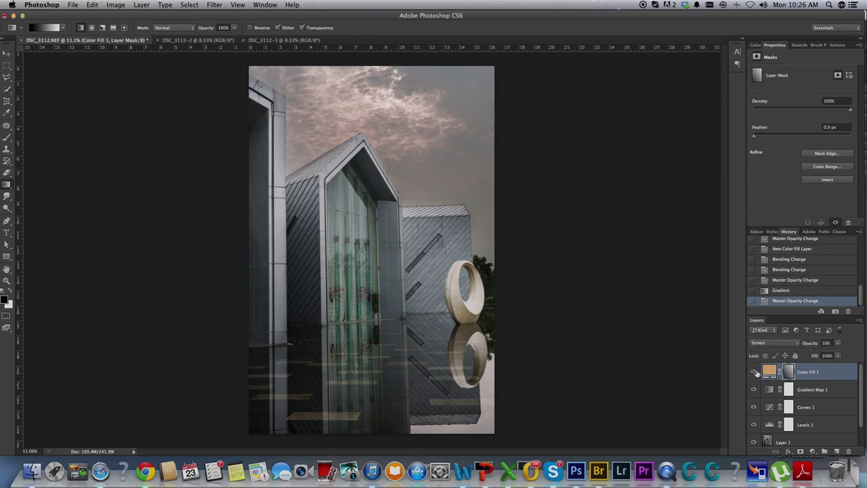
pyautogui.click(754, 372)
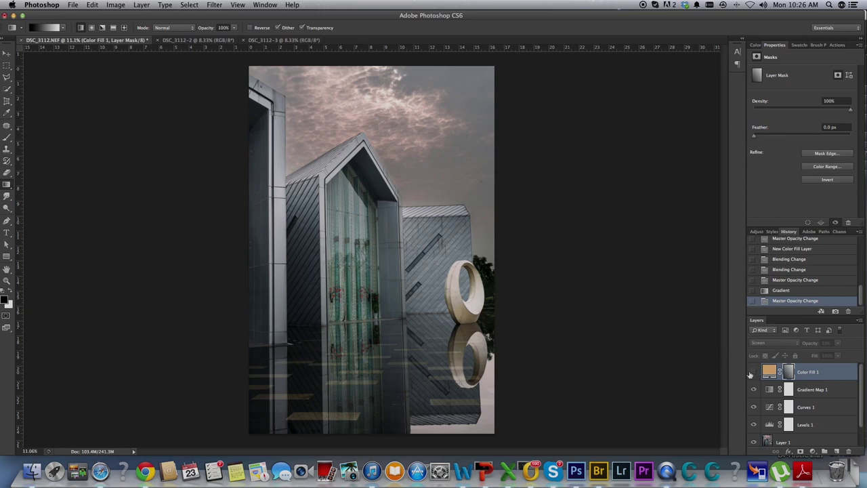
pyautogui.click(753, 372)
pyautogui.click(753, 374)
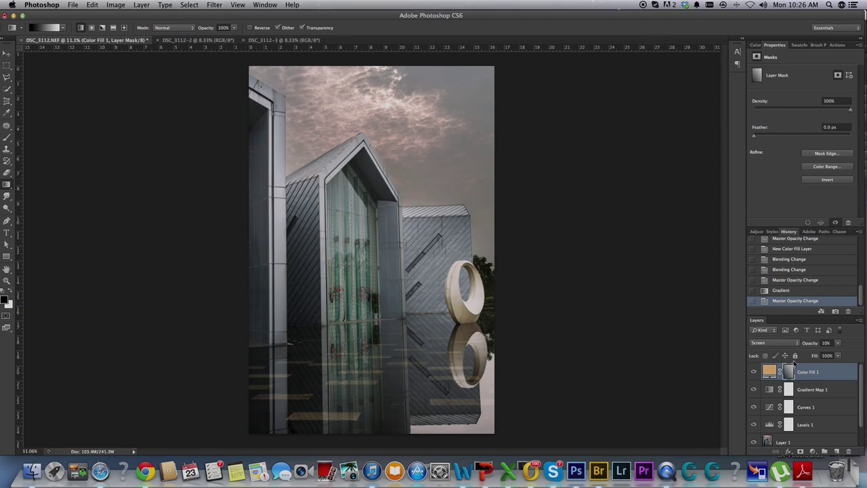
pyautogui.click(793, 280)
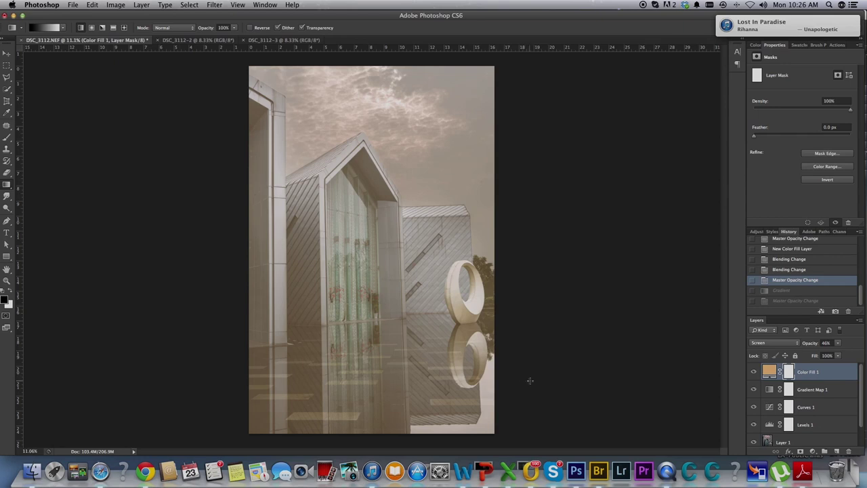
# Draw a new mask gradient from the lower right upward and set Color Fill 1 to 12% opacity
pyautogui.moveTo(536, 384)
pyautogui.mouseDown()
pyautogui.moveTo(94, 136)
pyautogui.moveTo(28, 77)
pyautogui.moveTo(54, 68)
pyautogui.moveTo(116, 77)
pyautogui.moveTo(104, 81)
pyautogui.mouseUp()
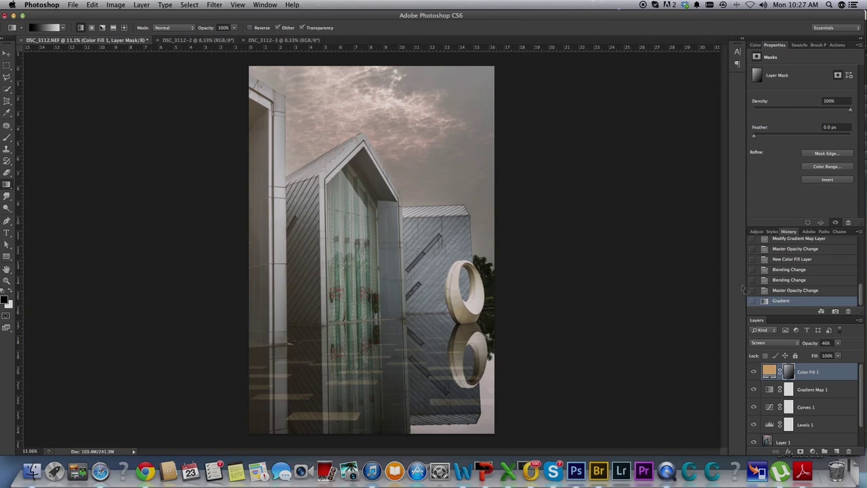
pyautogui.click(837, 344)
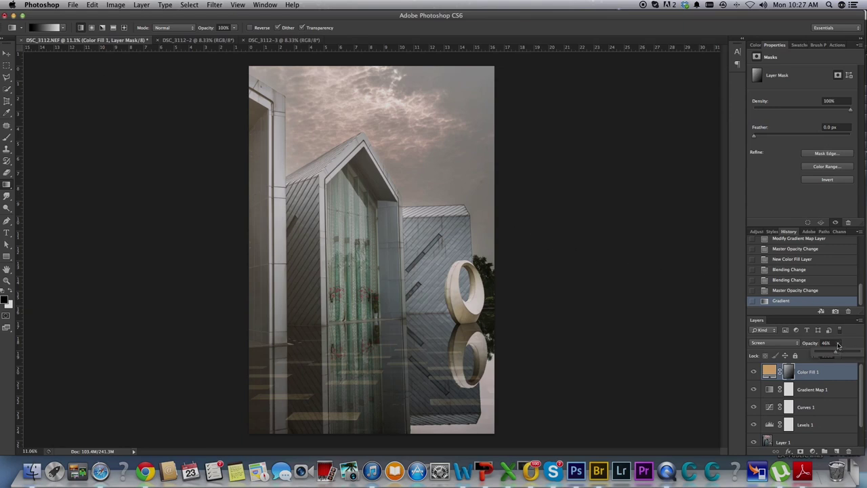
pyautogui.moveTo(832, 355); pyautogui.dragTo(821, 356)
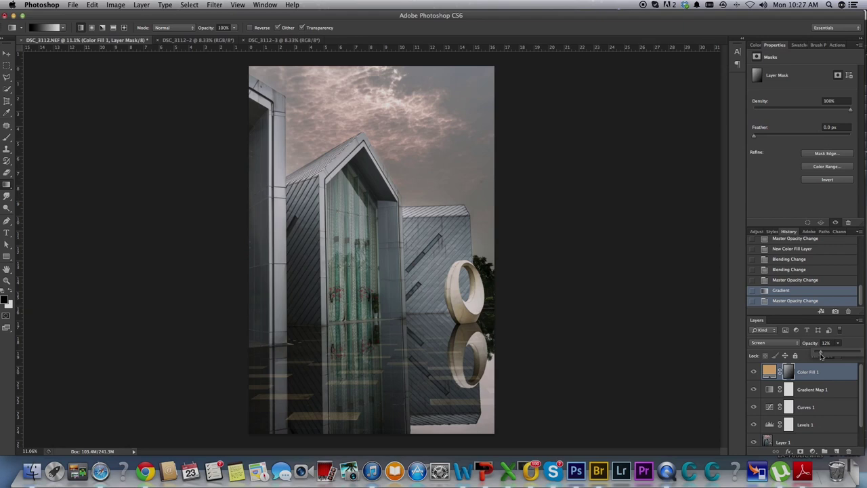
pyautogui.click(753, 372)
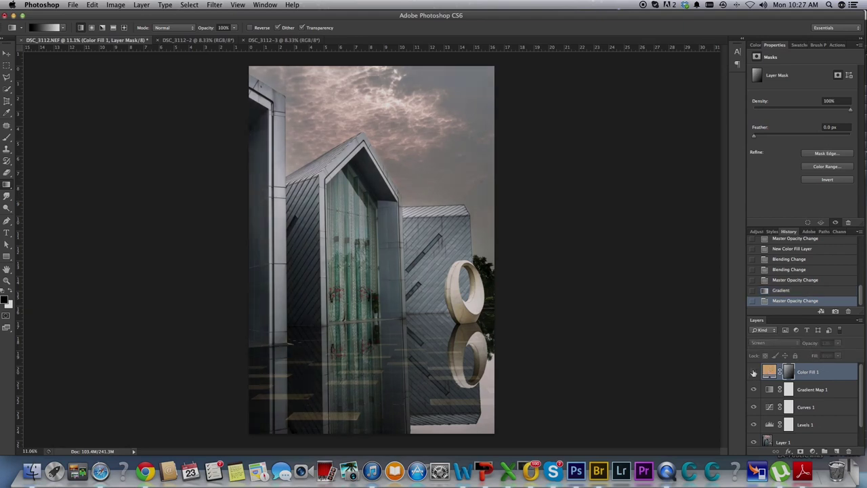
# Zoom into the roof detail and toggle Color Fill 1 on and off to compare
pyautogui.click(753, 373)
pyautogui.click(754, 373)
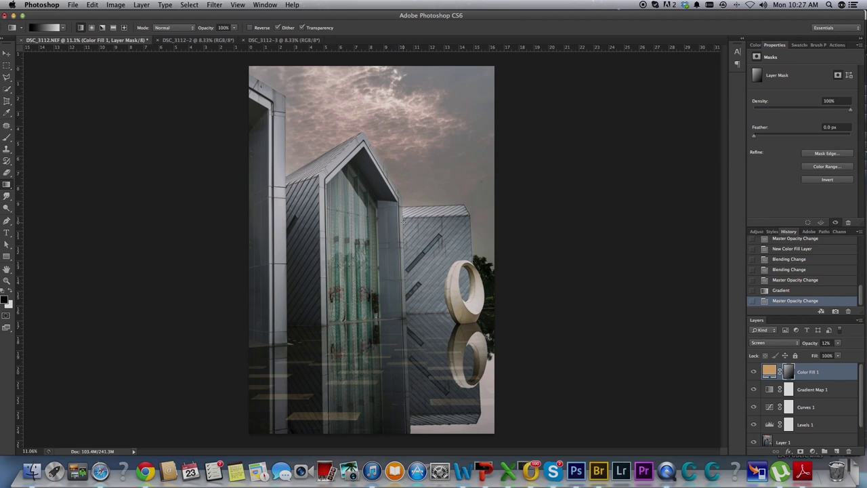
pyautogui.moveTo(343, 149)
pyautogui.mouseDown()
pyautogui.moveTo(386, 226)
pyautogui.moveTo(352, 294)
pyautogui.moveTo(519, 227)
pyautogui.mouseUp()
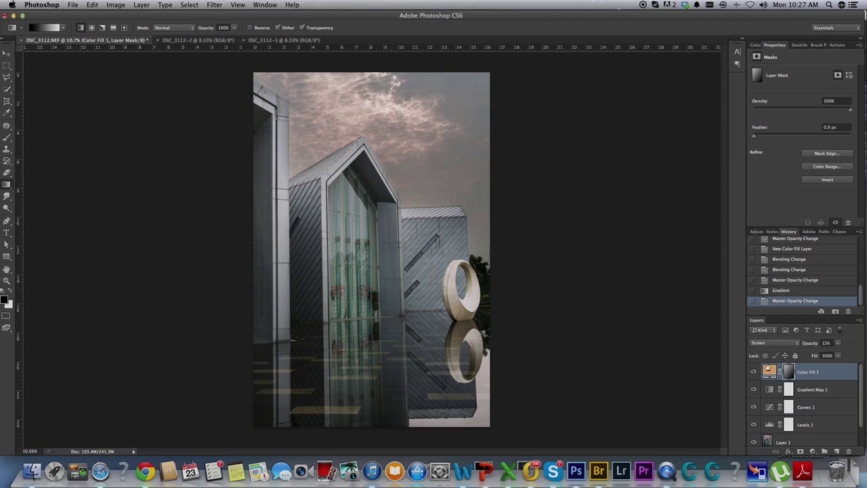
pyautogui.click(753, 373)
pyautogui.click(753, 373)
pyautogui.click(753, 372)
pyautogui.moveTo(863, 390)
pyautogui.mouseDown()
pyautogui.moveTo(861, 422)
pyautogui.moveTo(866, 373)
pyautogui.mouseUp()
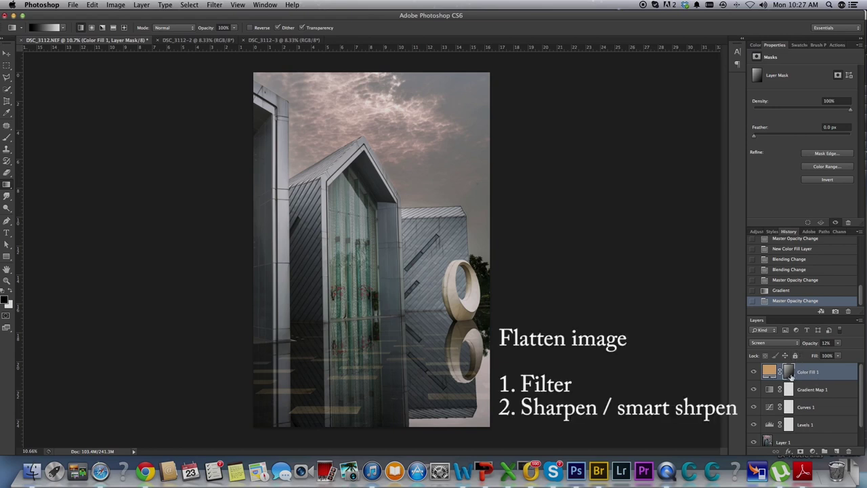
# Merge visible layers into Background, duplicate it as Background copy, and choose Smart Sharpen
pyautogui.rightClick(820, 376)
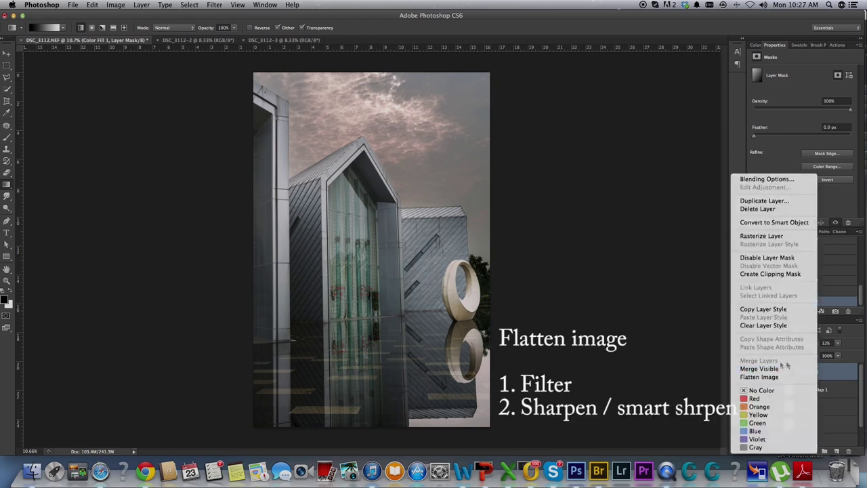
pyautogui.press('Escape')
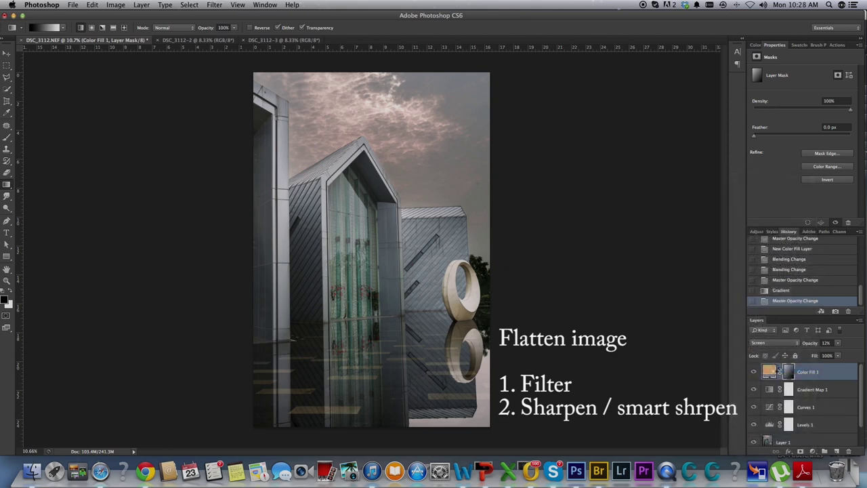
pyautogui.moveTo(810, 373); pyautogui.dragTo(836, 451)
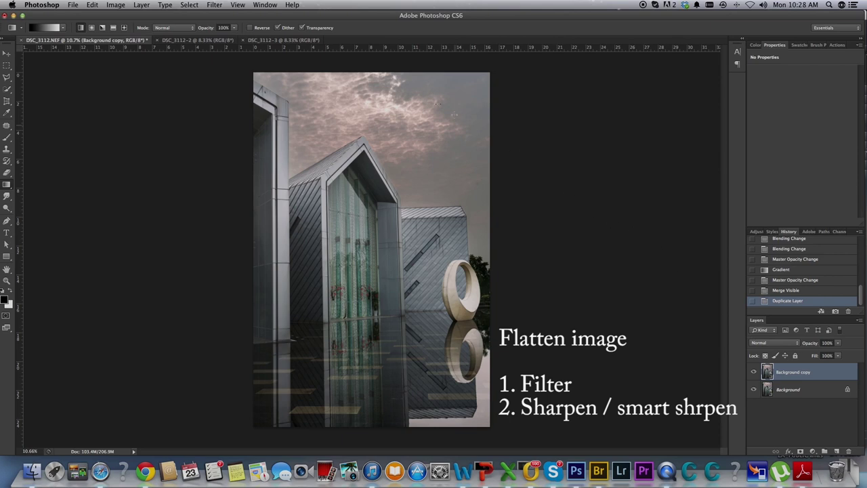
pyautogui.click(216, 5)
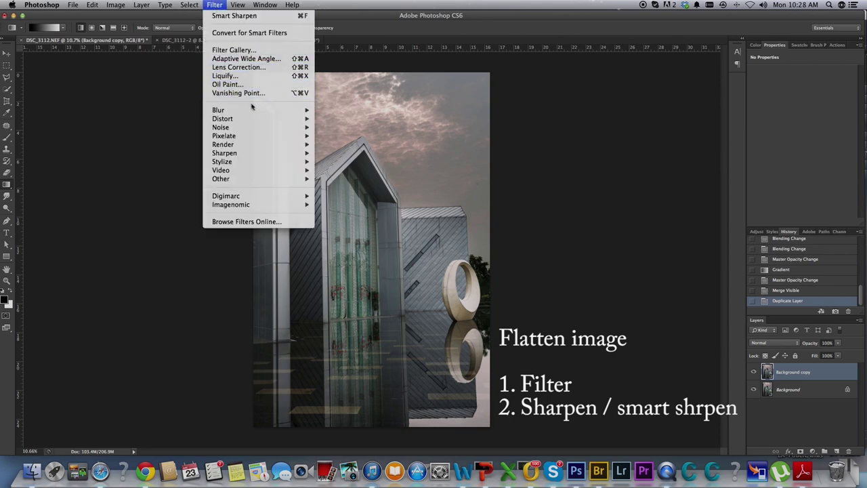
pyautogui.moveTo(224, 153)
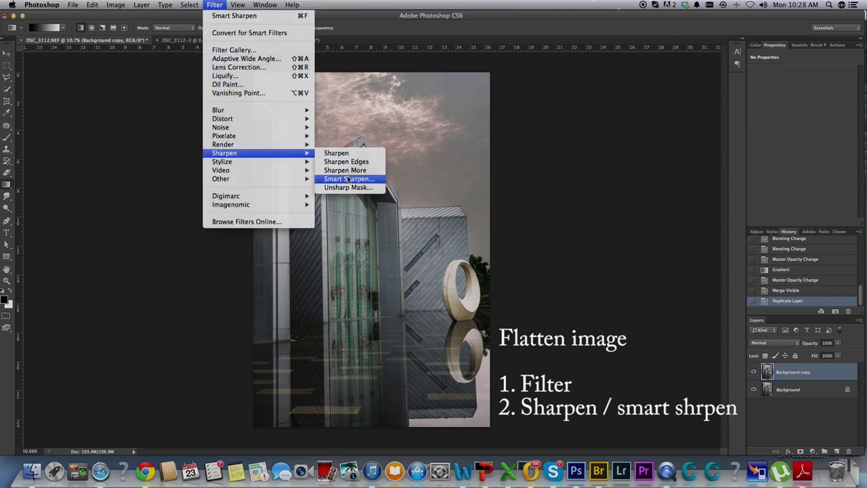
pyautogui.click(352, 179)
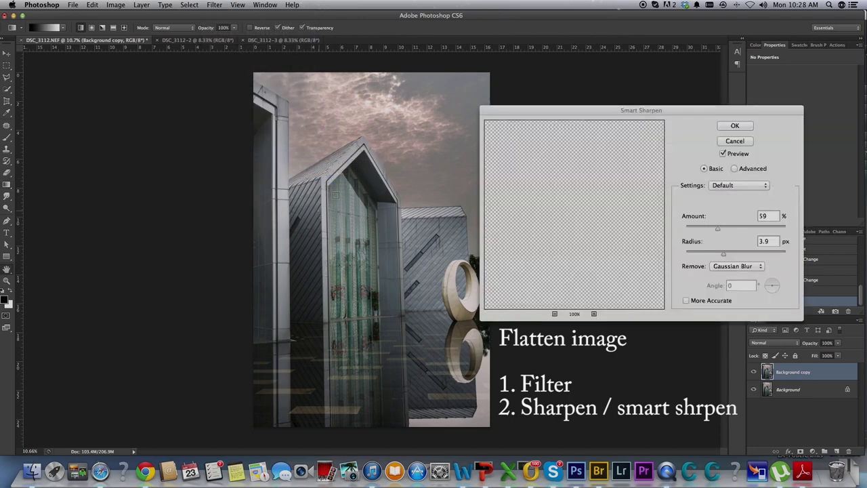
# Preview the wall cladding and apply Smart Sharpen with Amount 57% and Radius 3.2 px
pyautogui.moveTo(596, 216); pyautogui.dragTo(484, 208)
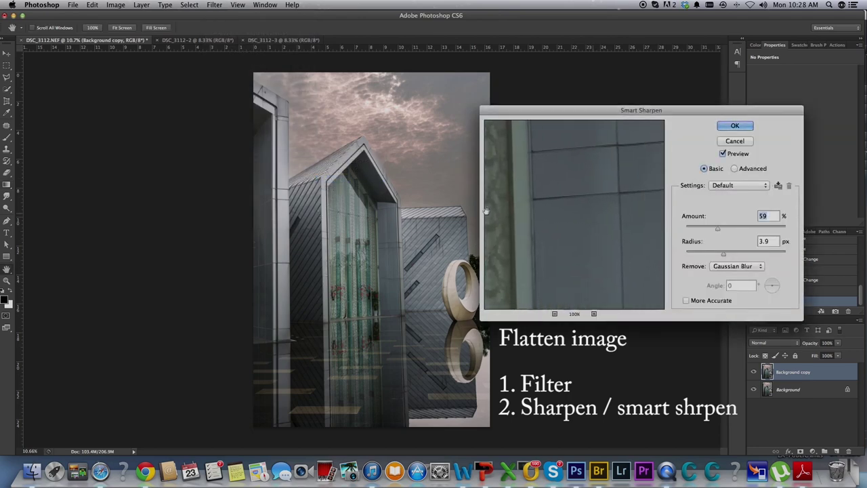
pyautogui.moveTo(590, 197)
pyautogui.mouseDown()
pyautogui.moveTo(553, 231)
pyautogui.moveTo(567, 223)
pyautogui.mouseUp()
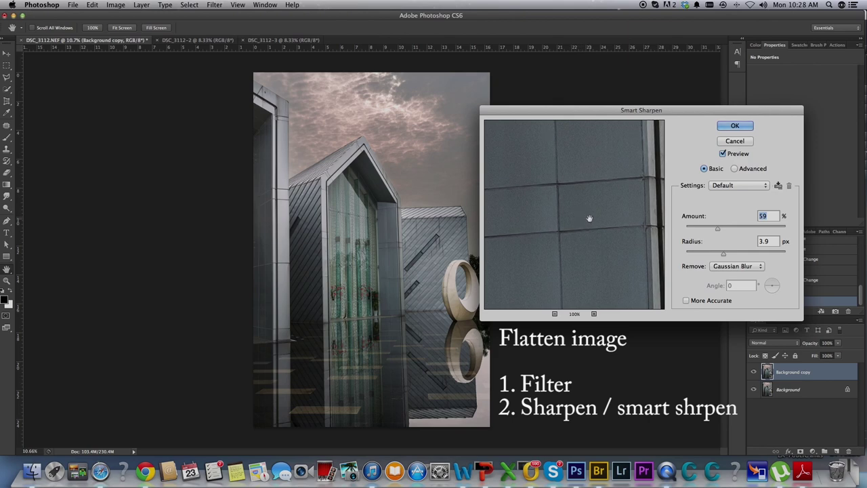
pyautogui.moveTo(621, 209); pyautogui.dragTo(484, 217)
pyautogui.moveTo(558, 217)
pyautogui.mouseDown()
pyautogui.moveTo(536, 215)
pyautogui.moveTo(600, 210)
pyautogui.moveTo(515, 214)
pyautogui.moveTo(525, 214)
pyautogui.mouseUp()
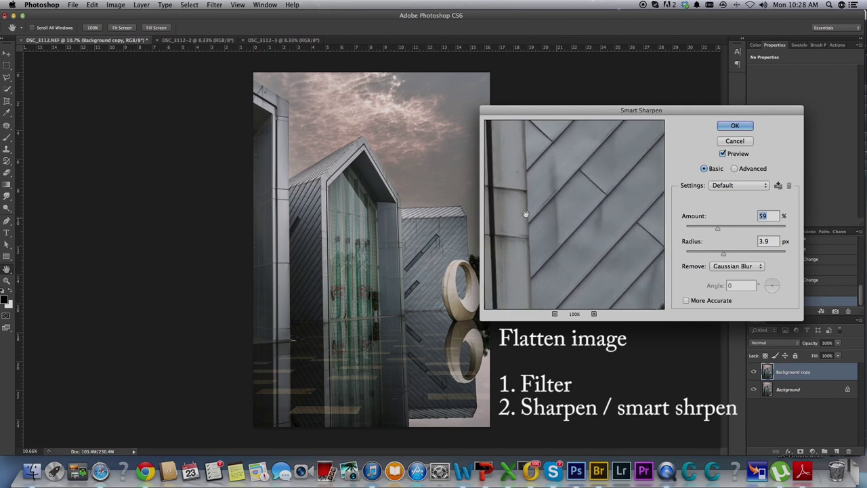
pyautogui.moveTo(526, 215); pyautogui.dragTo(507, 158)
pyautogui.moveTo(558, 209); pyautogui.dragTo(599, 193)
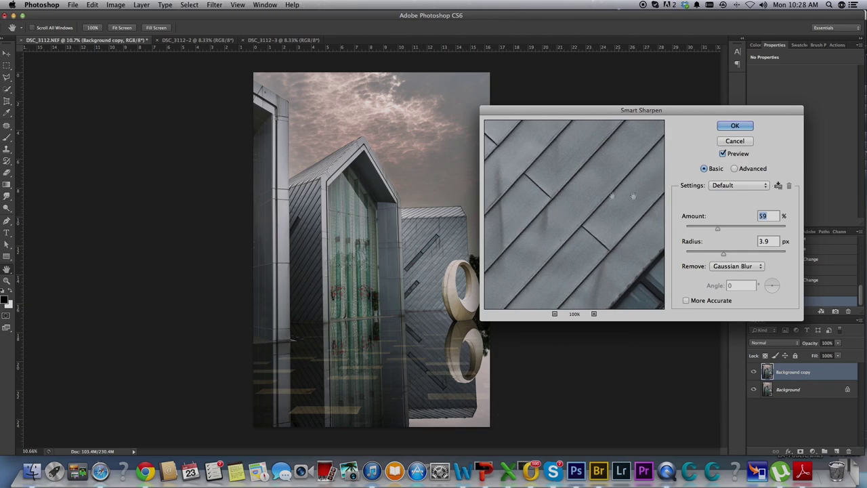
pyautogui.moveTo(717, 229); pyautogui.dragTo(718, 231)
pyautogui.moveTo(724, 254); pyautogui.dragTo(746, 257)
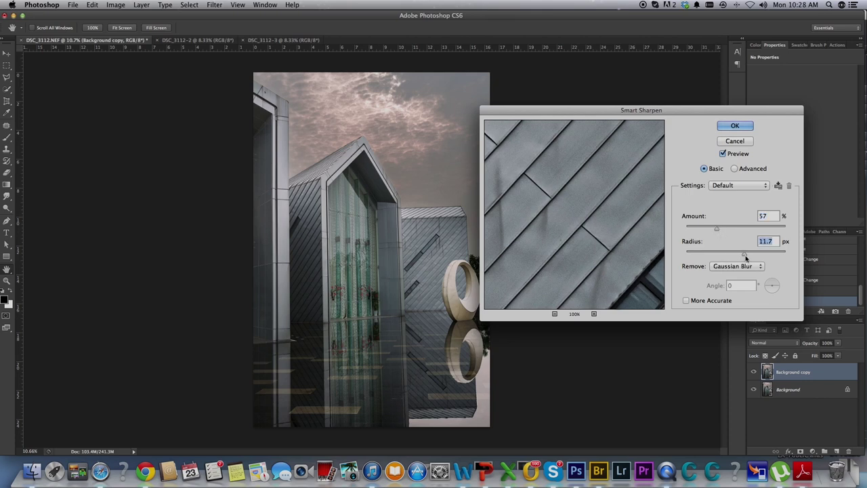
pyautogui.click(718, 253)
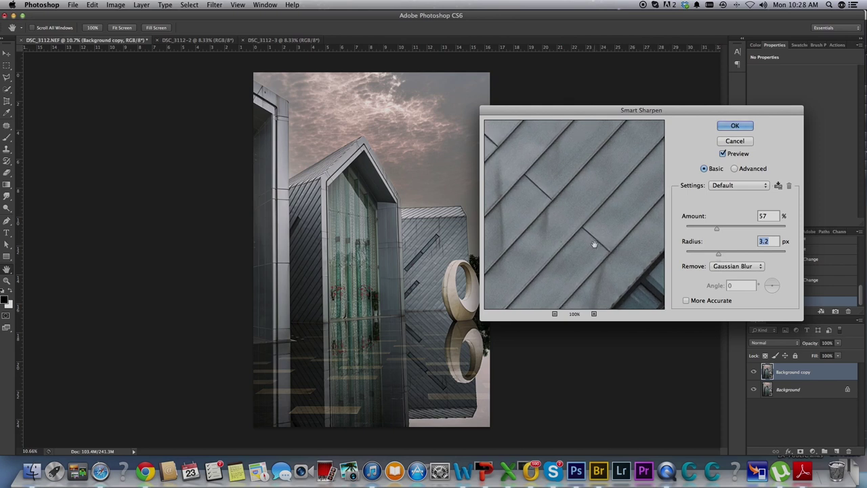
pyautogui.click(735, 125)
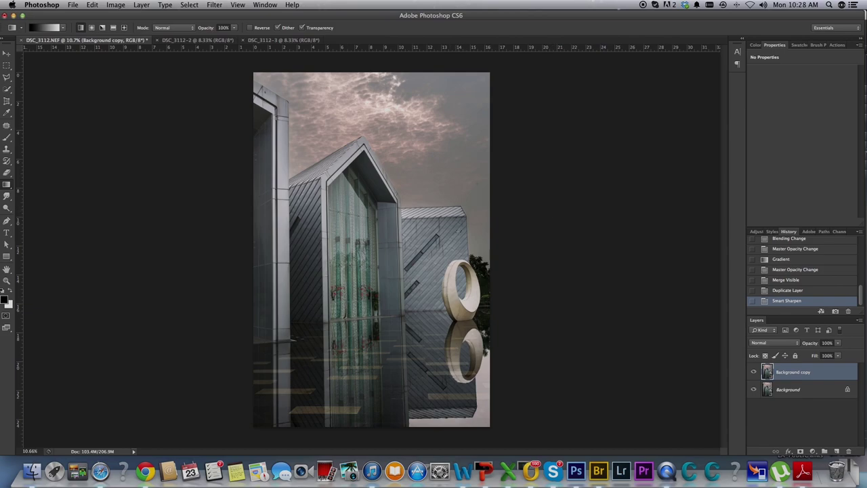
pyautogui.moveTo(365, 267)
pyautogui.mouseDown()
pyautogui.moveTo(468, 234)
pyautogui.moveTo(406, 232)
pyautogui.mouseUp()
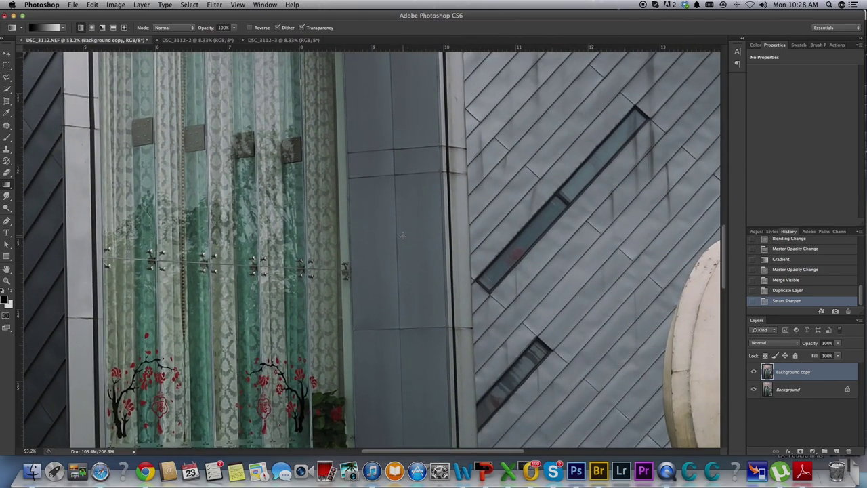
# Compare the image before and after sharpening via History, then zoom back out
pyautogui.click(791, 290)
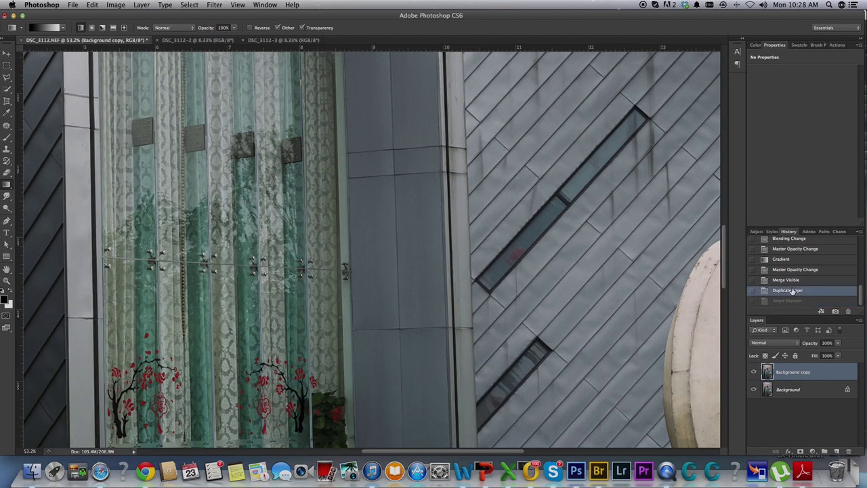
pyautogui.click(790, 301)
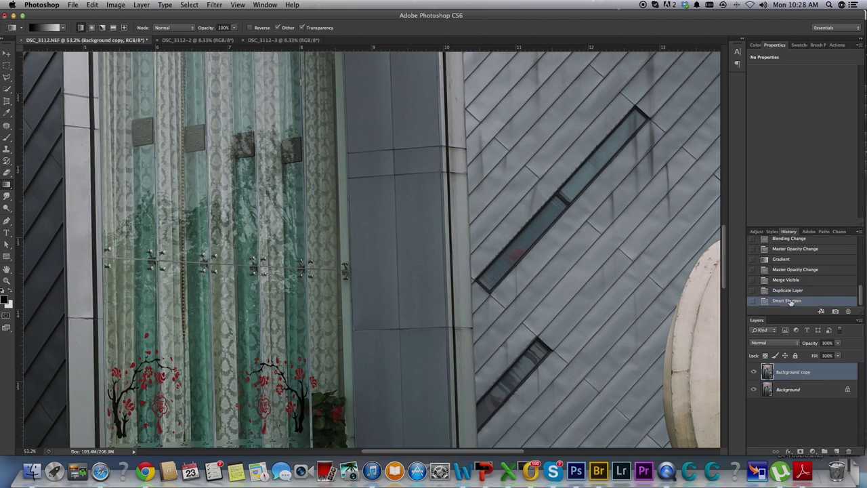
pyautogui.scroll(-5, 557, 306)
pyautogui.scroll(-5, 557, 306)
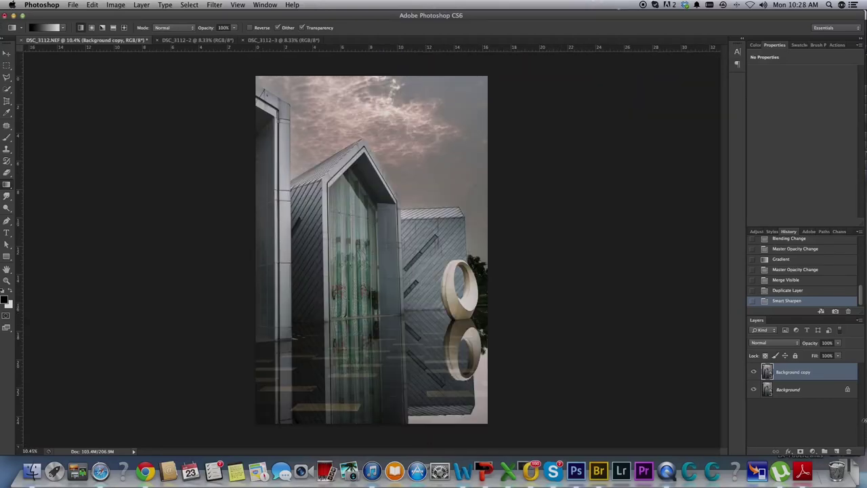
# Add a Levels adjustment layer with the black input point raised slightly
pyautogui.click(813, 451)
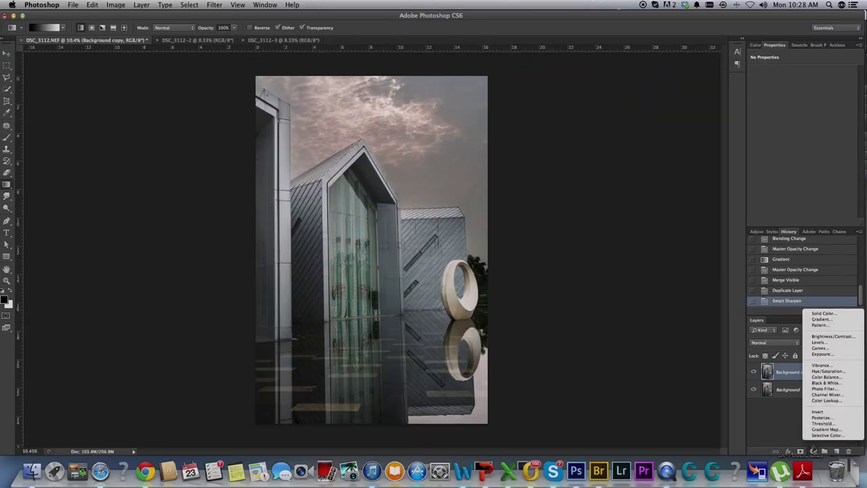
pyautogui.click(819, 342)
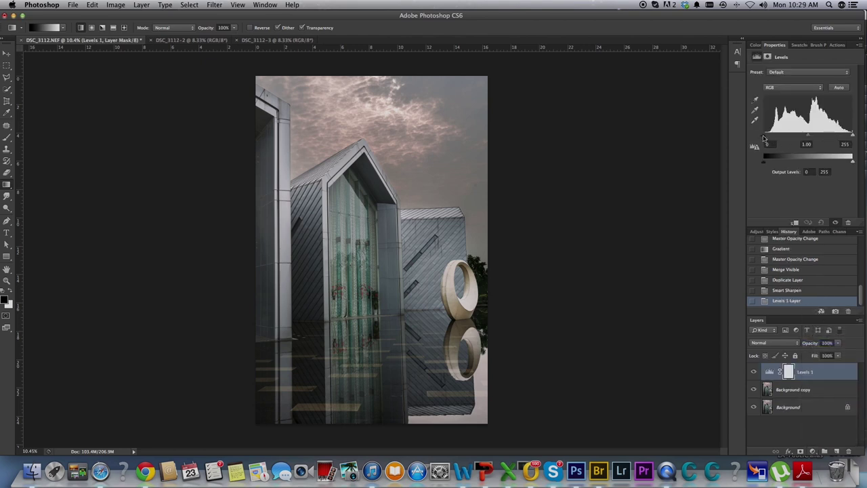
pyautogui.moveTo(765, 137); pyautogui.dragTo(765, 139)
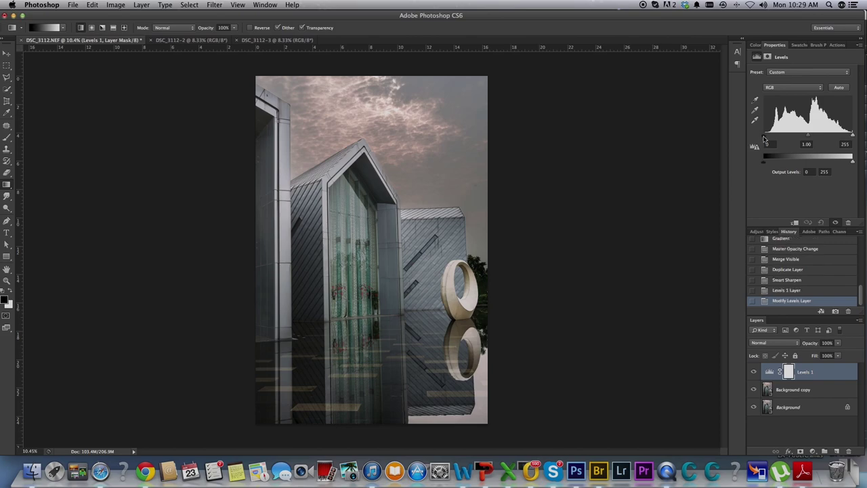